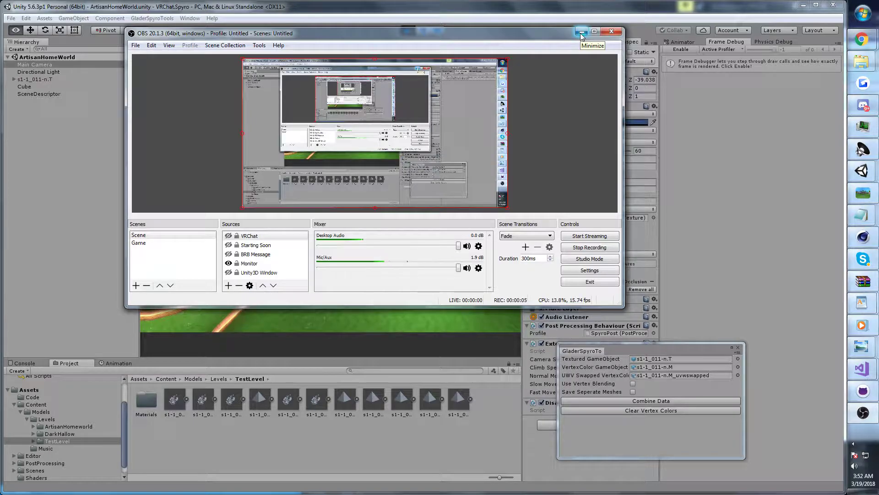
Fly the game camera past the castle down to the pond and examine the colour shading where its water meets the edge
{"action": "left_click", "coordinate": [580, 33]}
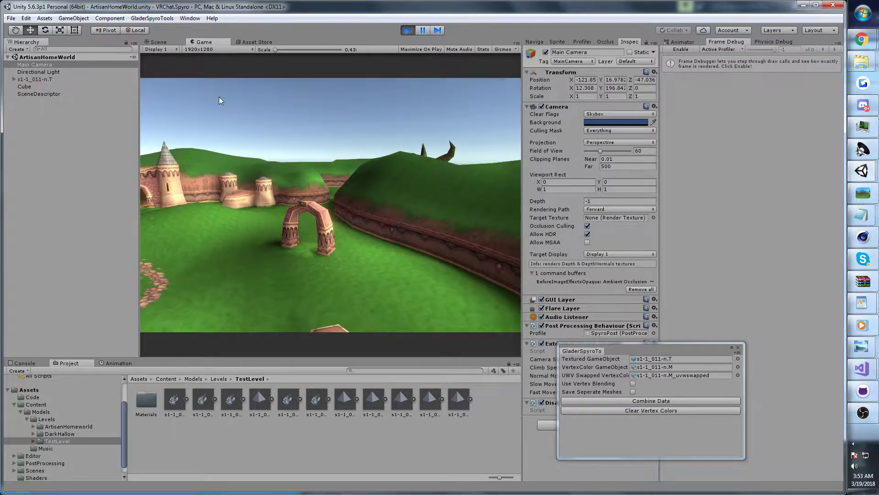
{"action": "right_click_drag", "start_coordinate": [220, 98], "coordinate": [194, 96]}
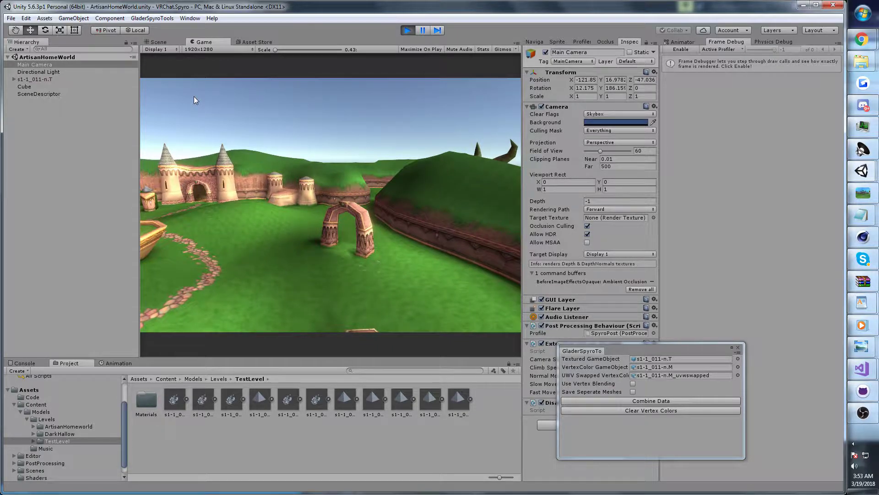
{"action": "right_click_drag", "start_coordinate": [194, 96], "coordinate": [61, 59]}
{"action": "key", "text": "w"}
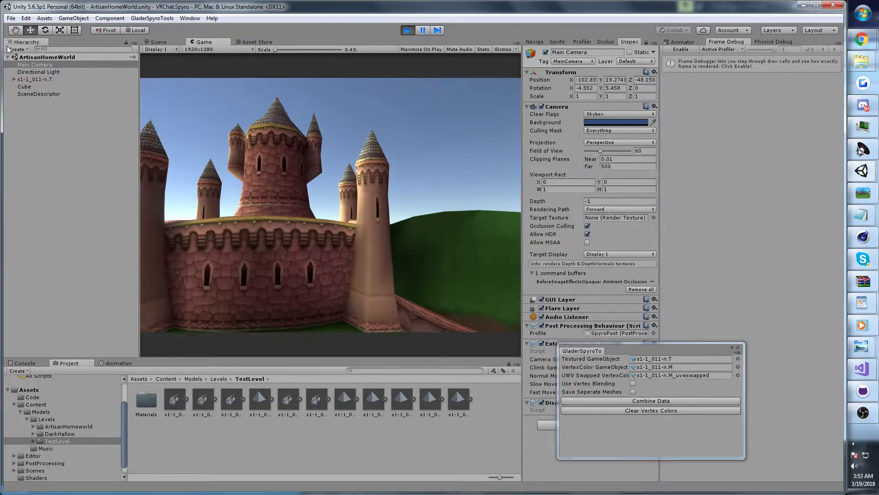
{"action": "right_click_drag", "start_coordinate": [279, 125], "coordinate": [447, 110]}
{"action": "key", "text": "w"}
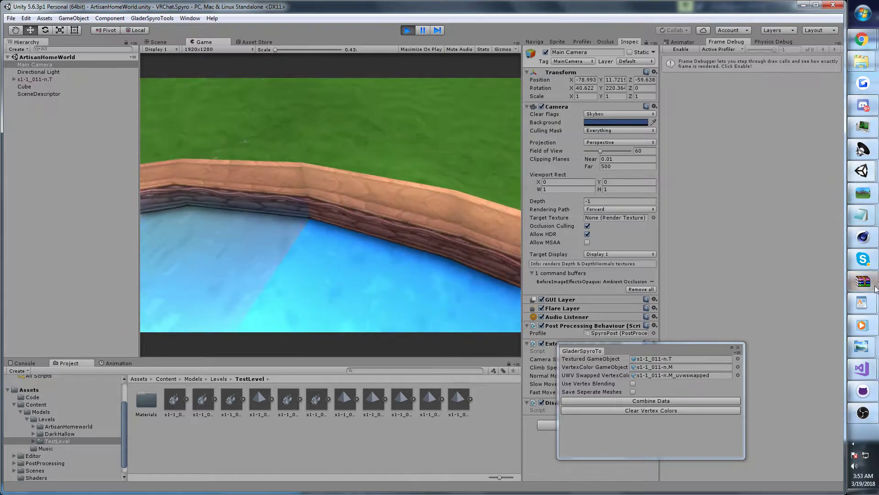
{"action": "mouse_move", "coordinate": [862, 302]}
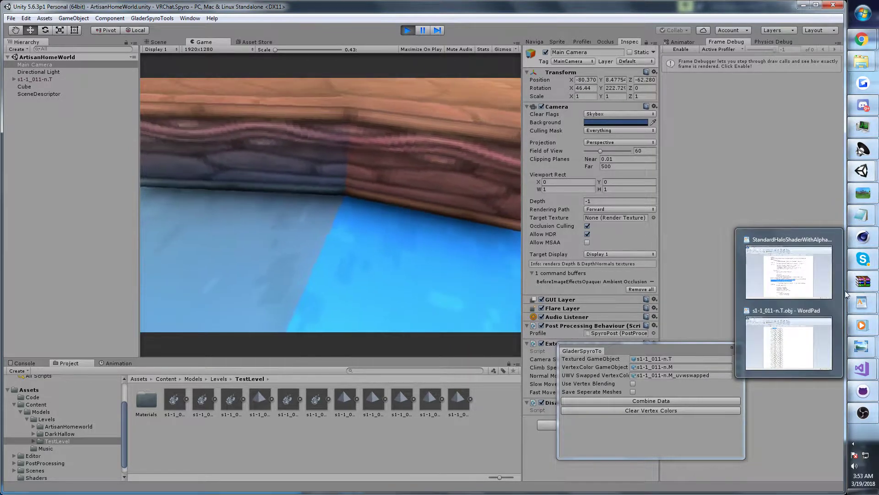
{"action": "key", "text": "s"}
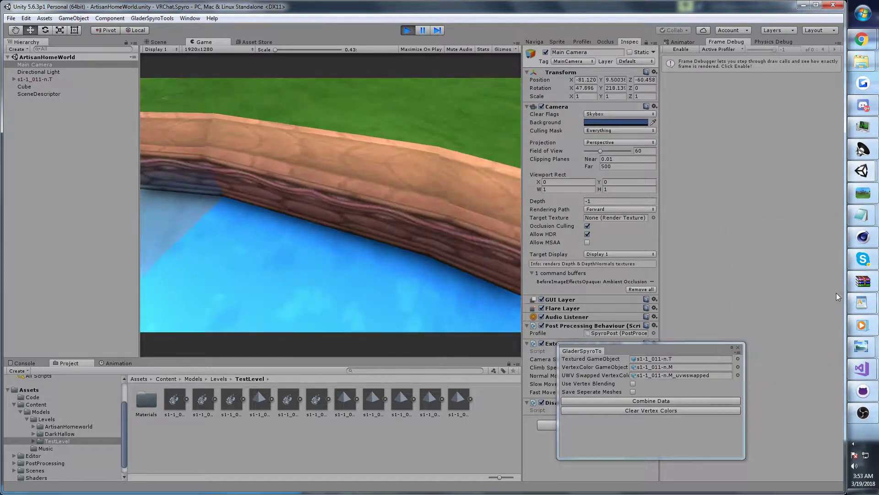
{"action": "key", "text": "s"}
{"action": "key", "text": "d"}
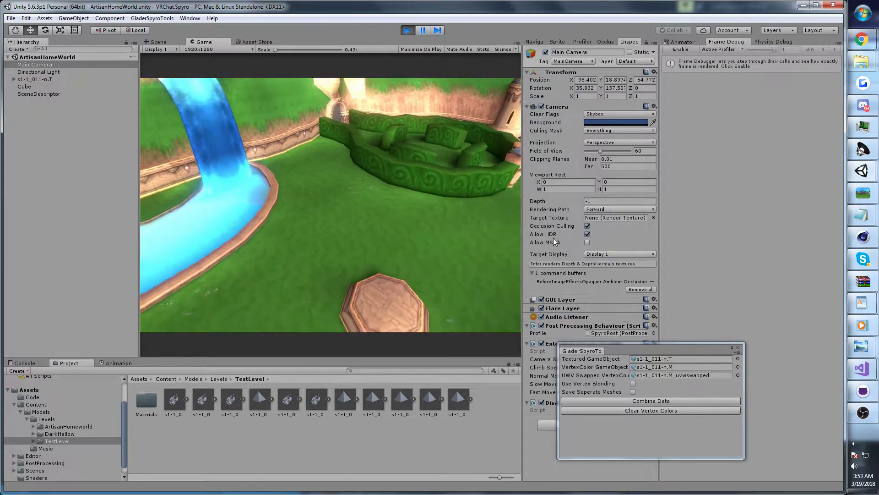
Survey the waterfalls, hedge maze and castle gates with the game camera, and stop play mode
{"action": "key", "text": "d"}
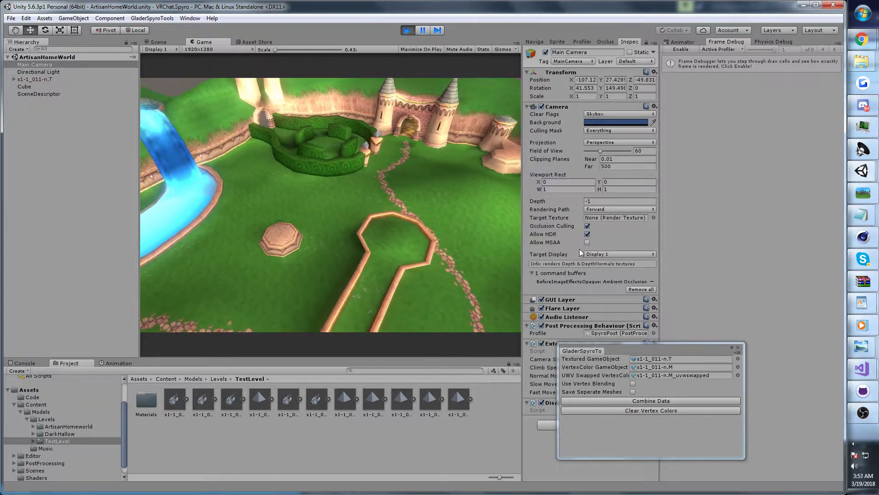
{"action": "key", "text": "w"}
{"action": "key", "text": "w"}
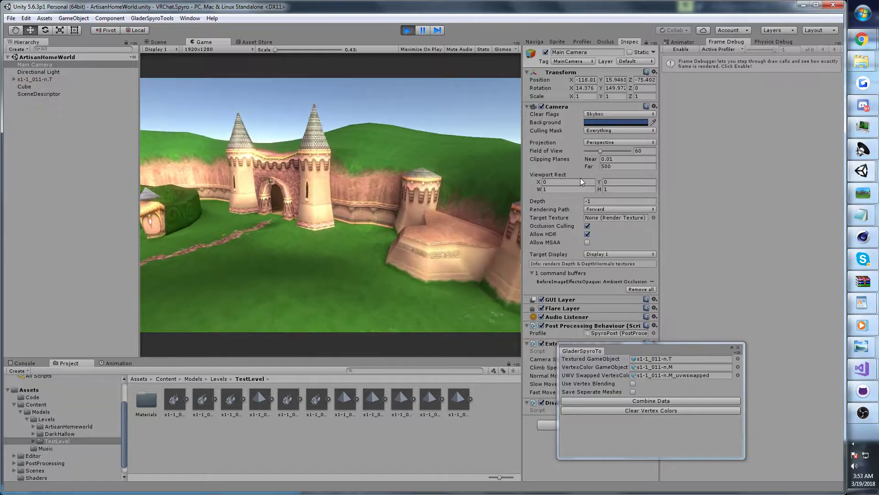
{"action": "key", "text": "a"}
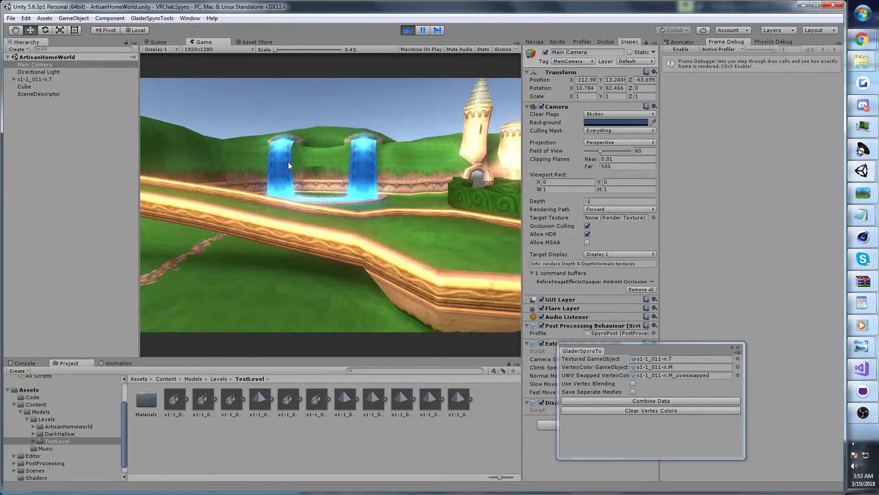
{"action": "left_click", "coordinate": [406, 31]}
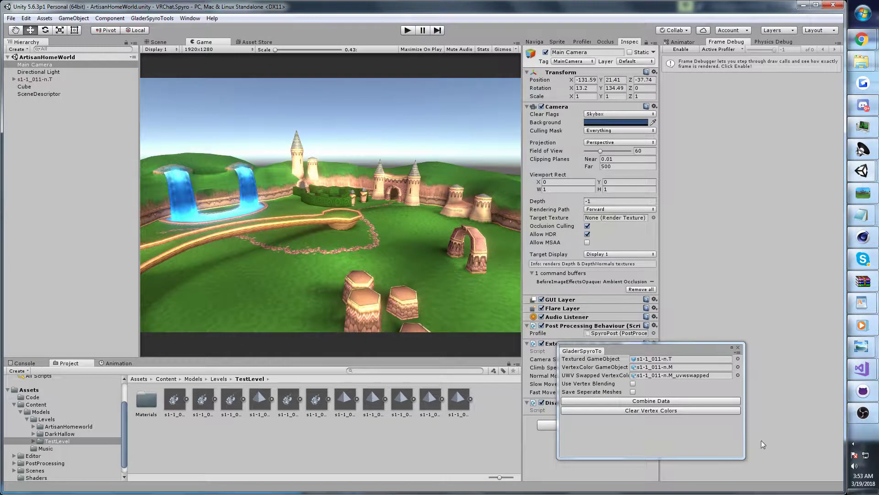
Enable Use Vertex Blending and combine the textured and vertex-colour data, with the Scene view aimed at the pond's edge
{"action": "left_click", "coordinate": [633, 383]}
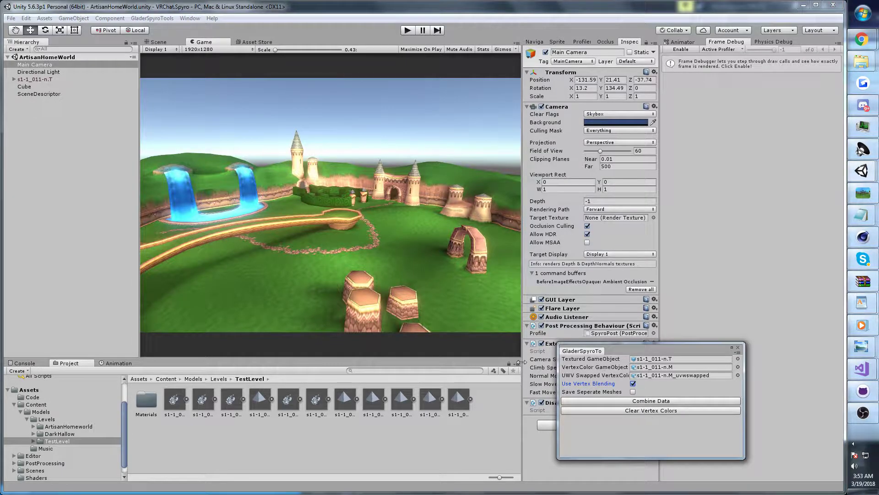
{"action": "left_click", "coordinate": [158, 49]}
{"action": "left_click", "coordinate": [156, 42]}
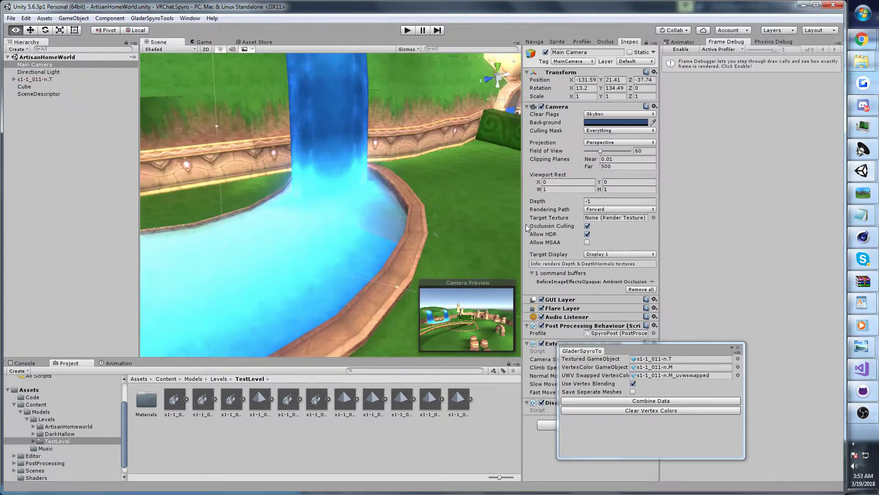
{"action": "right_click_drag", "start_coordinate": [526, 225], "coordinate": [810, 282]}
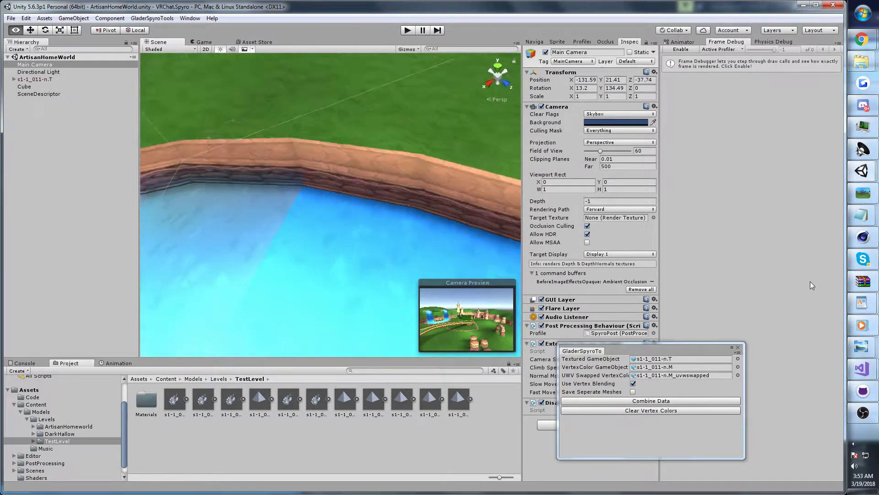
{"action": "left_click", "coordinate": [654, 401]}
Review the GladerSpyroTools repository and its Initial Release downloads on GitHub in Chrome, and return to Unity
{"action": "mouse_move", "coordinate": [871, 44]}
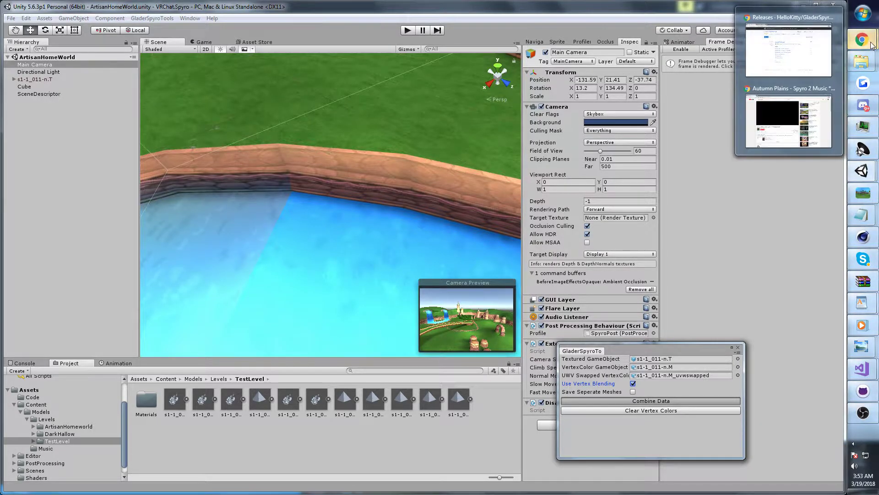
{"action": "left_click", "coordinate": [788, 48]}
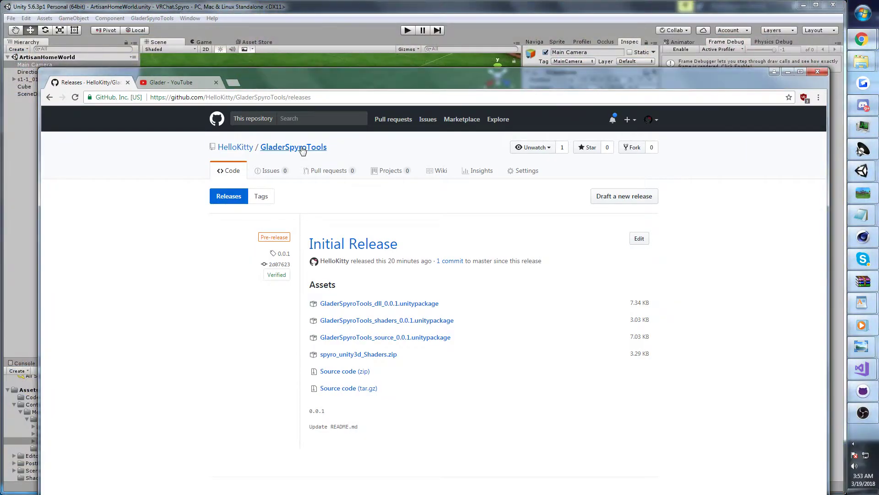
{"action": "left_click", "coordinate": [303, 147]}
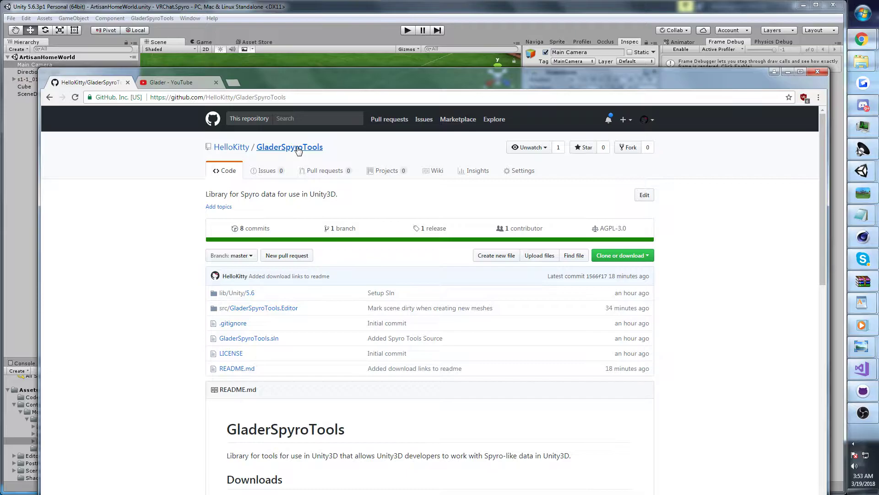
{"action": "left_click", "coordinate": [432, 229]}
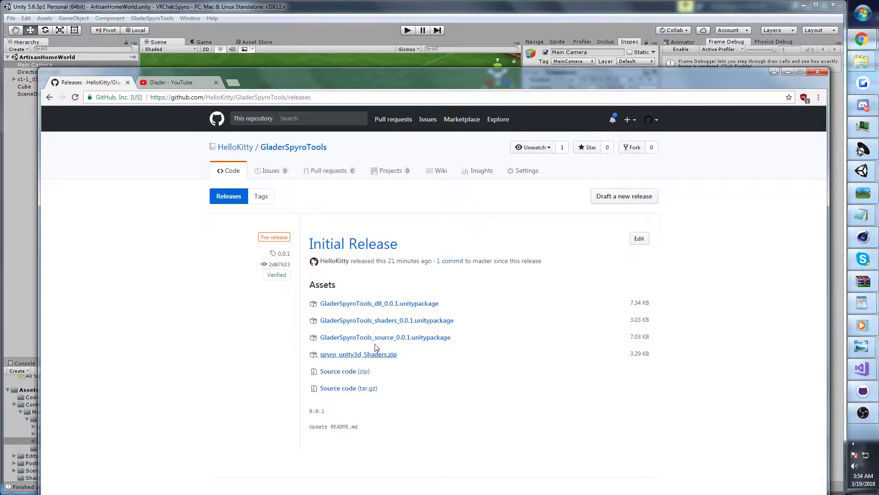
{"action": "left_click", "coordinate": [302, 12]}
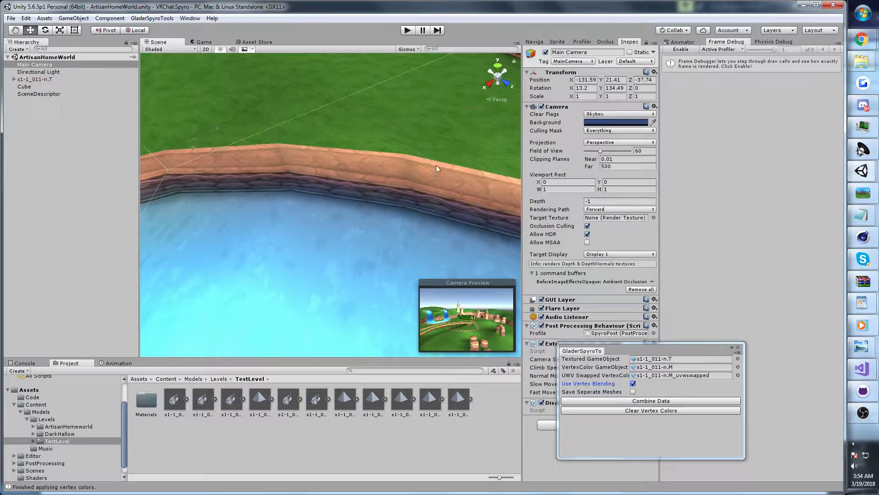
Move the combiner window clear of the camera's components and examine the pond and waterfall shading in the Scene view
{"action": "left_click_drag", "start_coordinate": [640, 347], "coordinate": [704, 354]}
{"action": "right_click_drag", "start_coordinate": [344, 178], "coordinate": [712, 75]}
{"action": "key", "text": "s"}
{"action": "right_click_drag", "start_coordinate": [471, 263], "coordinate": [257, 271]}
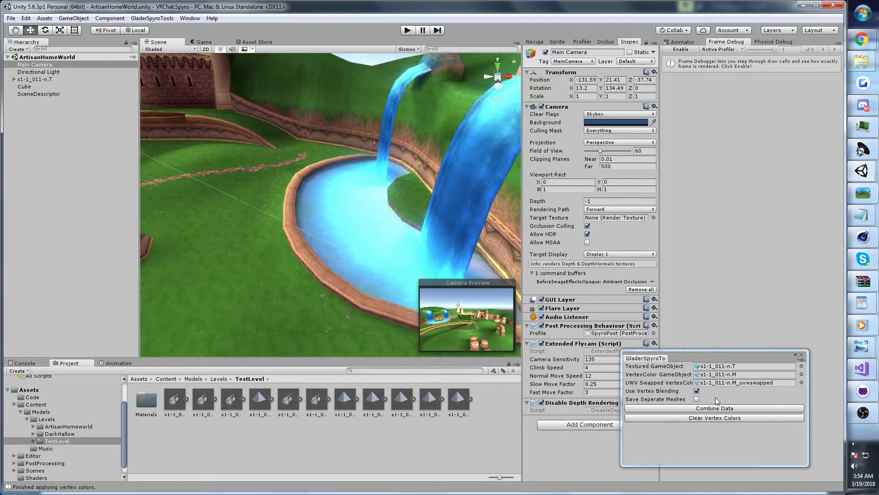
{"action": "right_click_drag", "start_coordinate": [385, 211], "coordinate": [321, 193]}
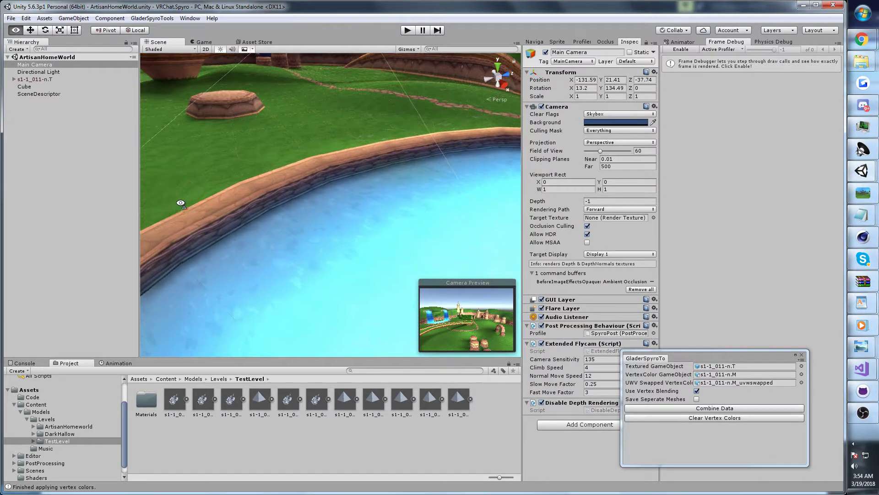
Disable Use Vertex Blending and combine the level's texture and vertex-colour data again
{"action": "left_click", "coordinate": [697, 391]}
{"action": "left_click", "coordinate": [695, 410]}
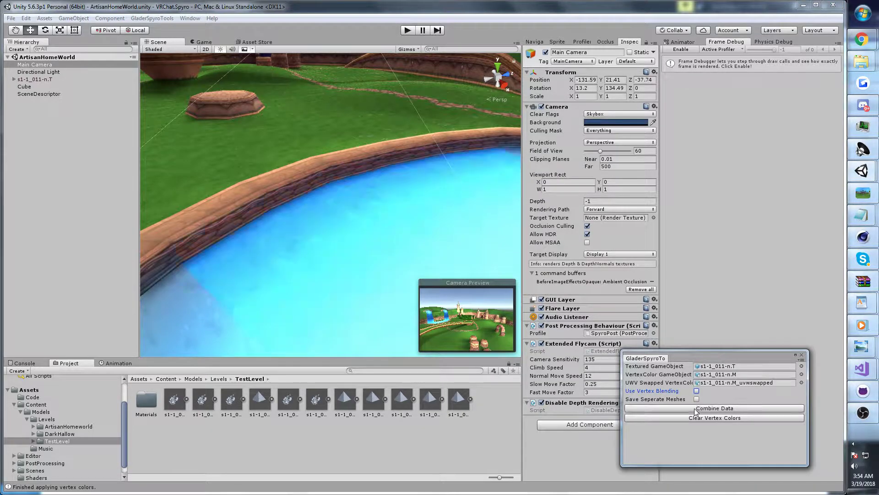
{"action": "right_click_drag", "start_coordinate": [432, 273], "coordinate": [669, 214]}
Open the DemoScene scene from the project's Scenes folder and reposition the floating combiner window
{"action": "left_click", "coordinate": [11, 19]}
{"action": "left_click", "coordinate": [19, 41]}
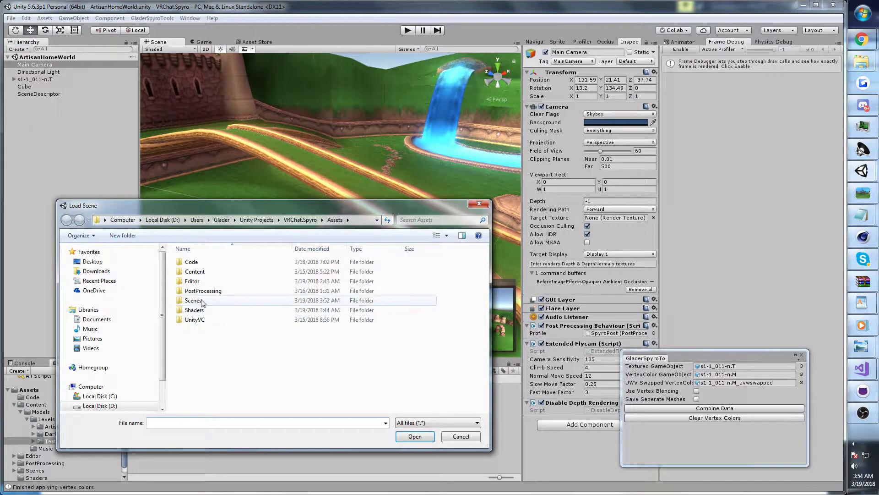
{"action": "double_click", "coordinate": [202, 300]}
{"action": "left_click", "coordinate": [211, 310]}
{"action": "double_click", "coordinate": [212, 312]}
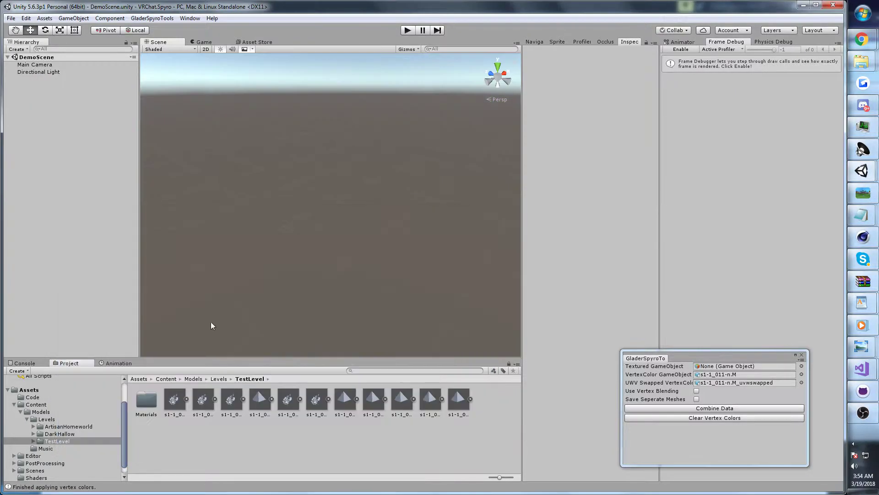
{"action": "left_click_drag", "start_coordinate": [690, 359], "coordinate": [665, 352]}
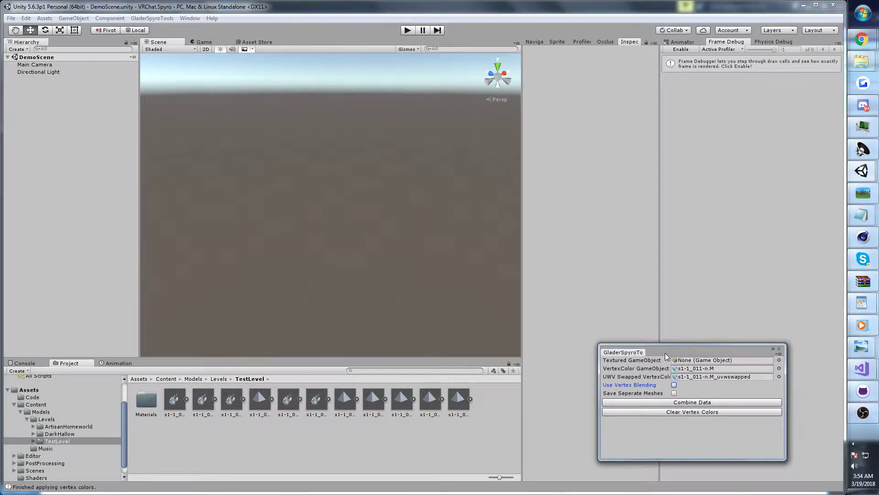
Check the s1-1_059-n models in the TestLevel folder and delete the s1-1_059-n.T_uvwswapped model
{"action": "left_click", "coordinate": [232, 401]}
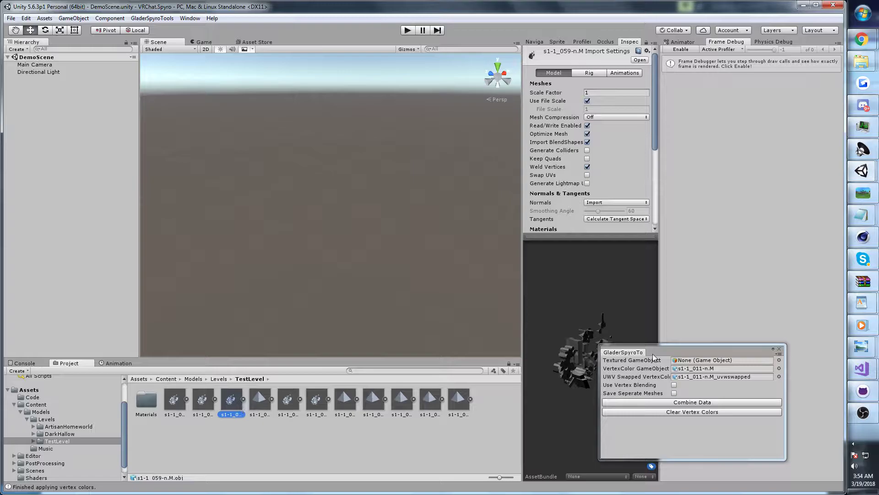
{"action": "left_click", "coordinate": [260, 413]}
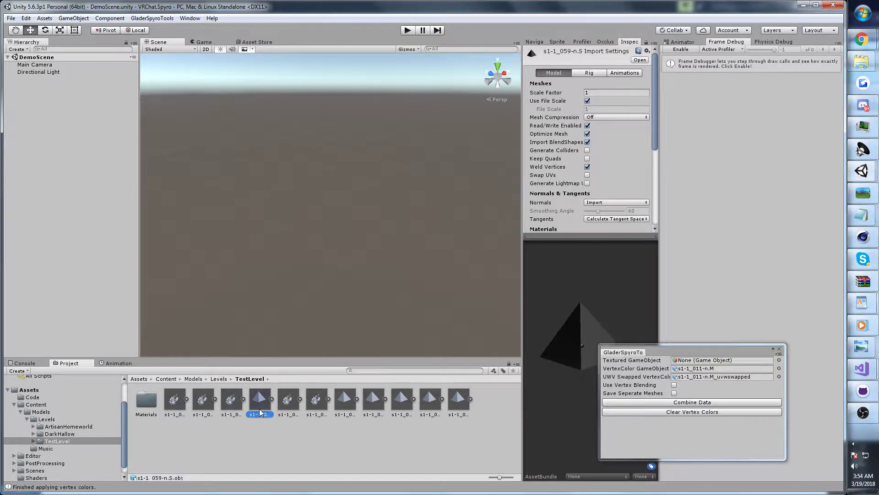
{"action": "key", "text": "Left"}
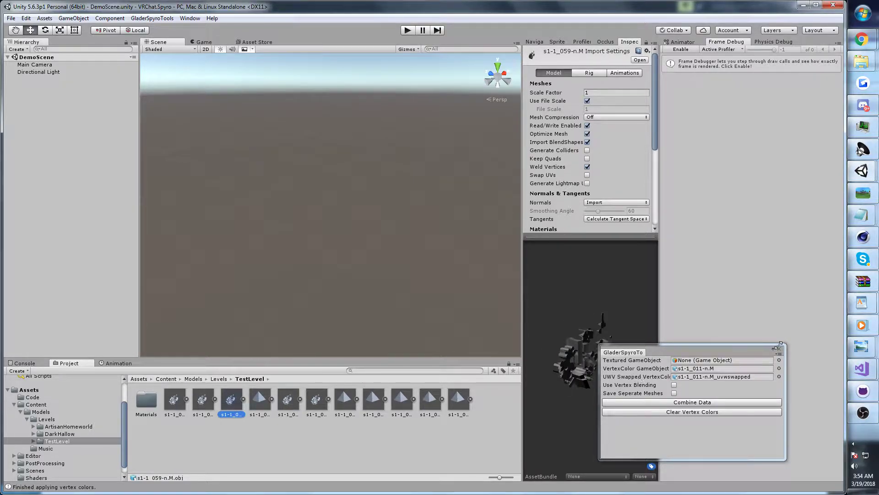
{"action": "left_click", "coordinate": [294, 415]}
{"action": "left_click", "coordinate": [307, 411]}
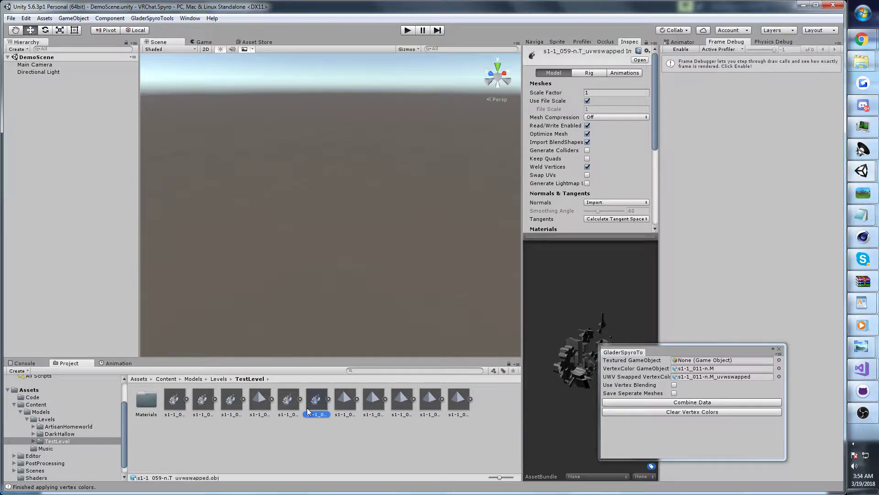
{"action": "key", "text": "Delete"}
{"action": "key", "text": "Return"}
{"action": "left_click", "coordinate": [287, 403]}
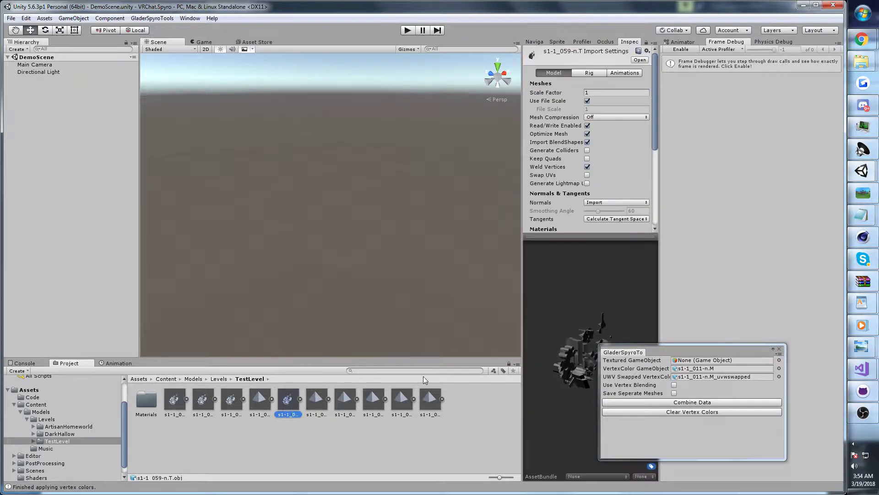
{"action": "left_click_drag", "start_coordinate": [680, 347], "coordinate": [659, 378]}
{"action": "left_click", "coordinate": [62, 88]}
{"action": "left_click", "coordinate": [152, 18]}
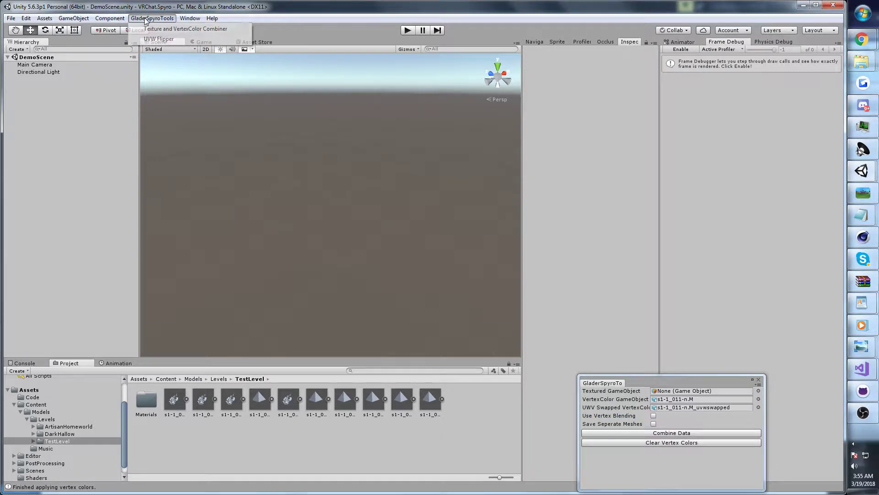
{"action": "left_click", "coordinate": [158, 39]}
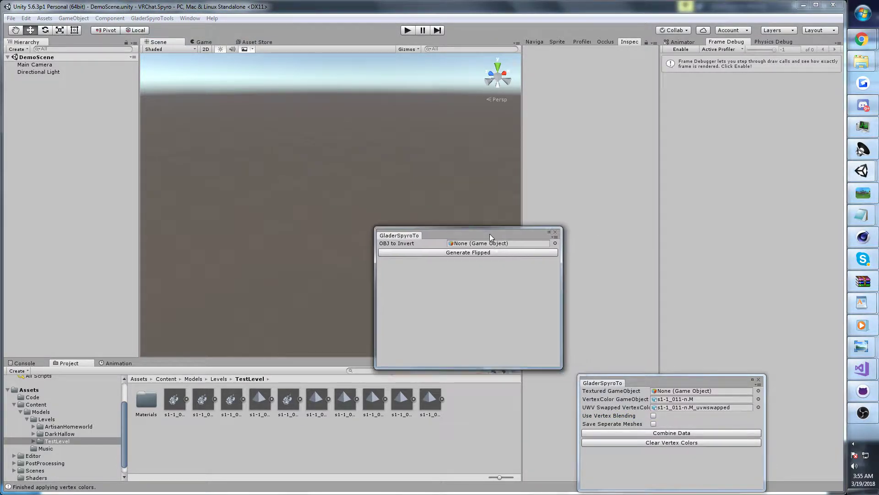
{"action": "left_click_drag", "start_coordinate": [457, 227], "coordinate": [377, 242]}
{"action": "left_click", "coordinate": [404, 243]}
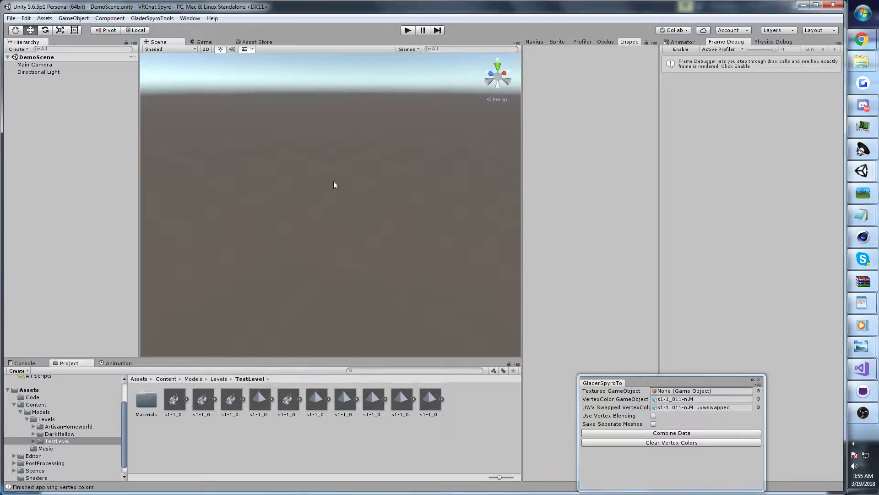
Open the UVW Flipper and choose the s1-1_059-n.M model as the OBJ to invert
{"action": "left_click", "coordinate": [151, 18]}
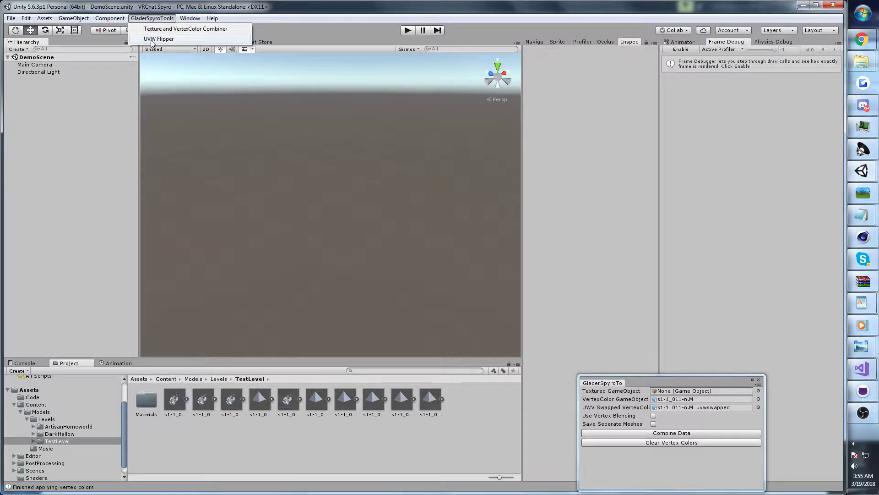
{"action": "left_click", "coordinate": [158, 39]}
{"action": "left_click", "coordinate": [404, 254]}
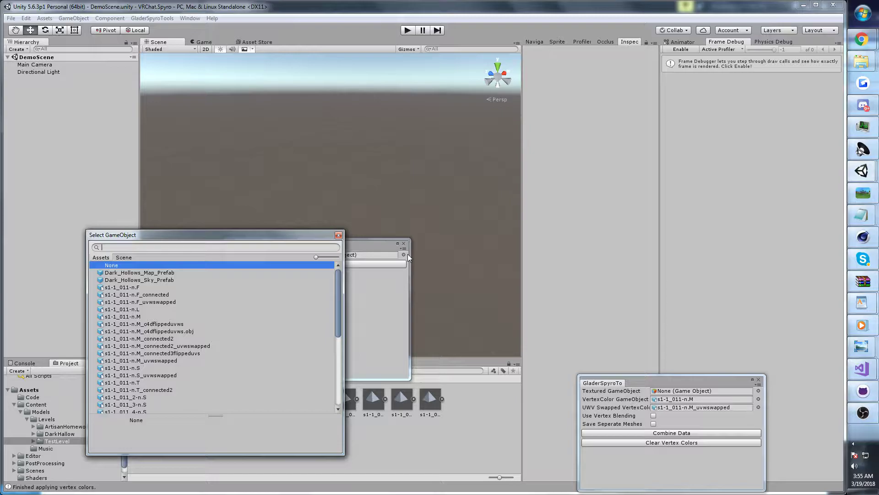
{"action": "type", "text": "59"}
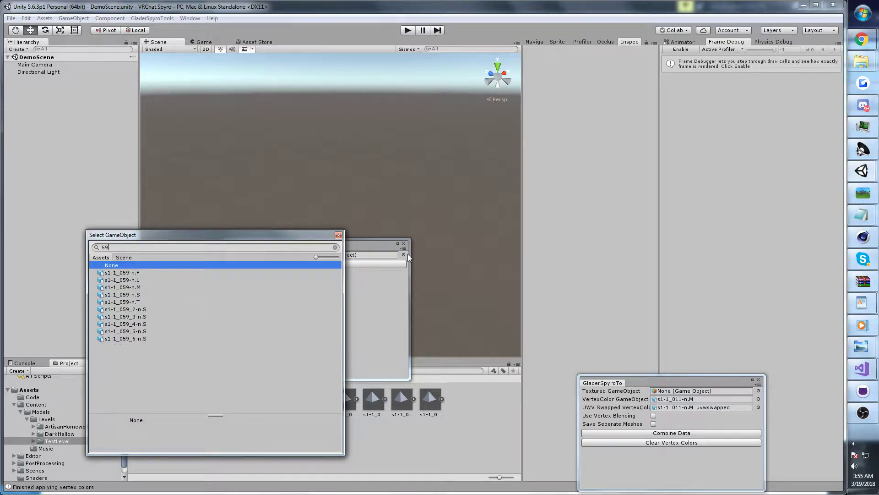
{"action": "key", "text": "Down"}
{"action": "key", "text": "Down"}
{"action": "key", "text": "Down"}
{"action": "key", "text": "Down"}
{"action": "key", "text": "Down"}
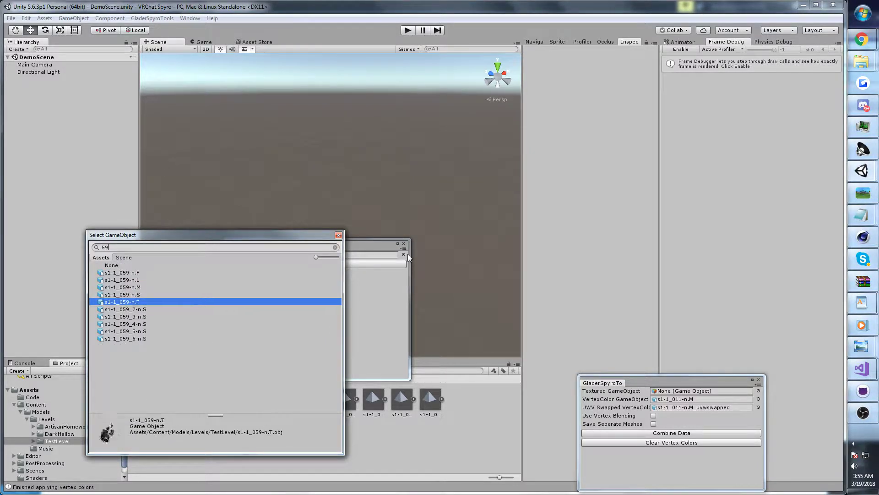
{"action": "key", "text": "Up"}
{"action": "key", "text": "Up"}
{"action": "key", "text": "Return"}
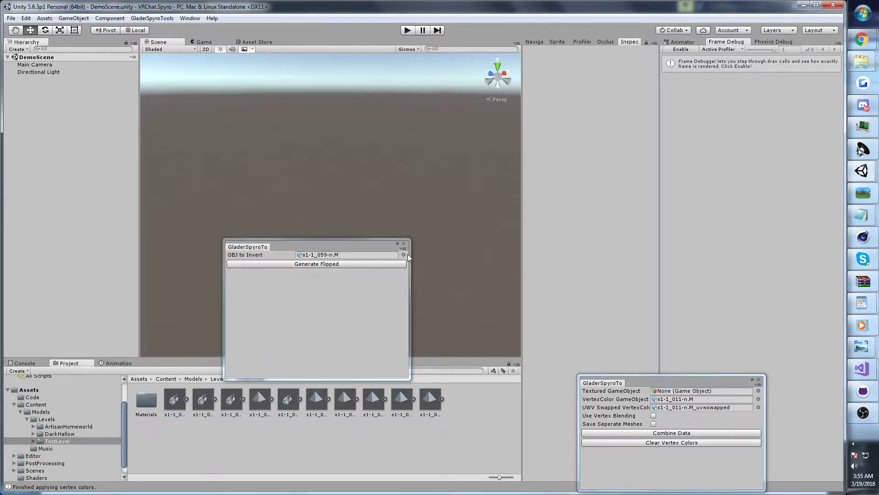
Generate the flipped version of s1-1_059-n.M, close the flipper window and reposition the combiner window
{"action": "left_click_drag", "start_coordinate": [352, 245], "coordinate": [371, 252]}
{"action": "left_click", "coordinate": [339, 271]}
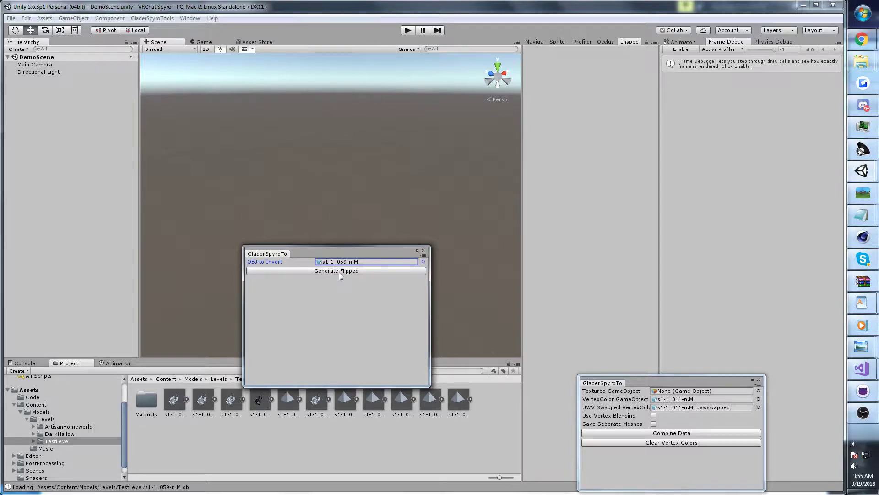
{"action": "left_click", "coordinate": [423, 251]}
{"action": "left_click_drag", "start_coordinate": [667, 383], "coordinate": [653, 356]}
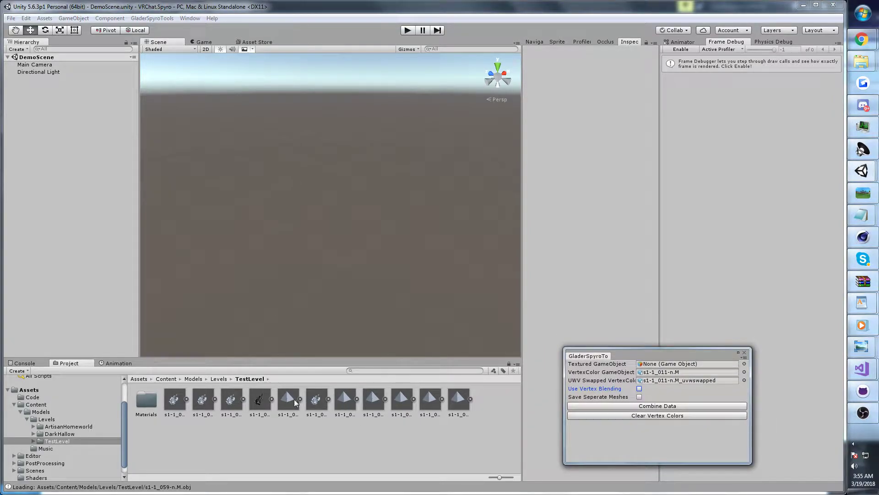
Search the TestLevel folder for ".T" and add the s1-1_059-n.T model to the DemoScene hierarchy
{"action": "left_click", "coordinate": [355, 371]}
{"action": "type", "text": ">T"}
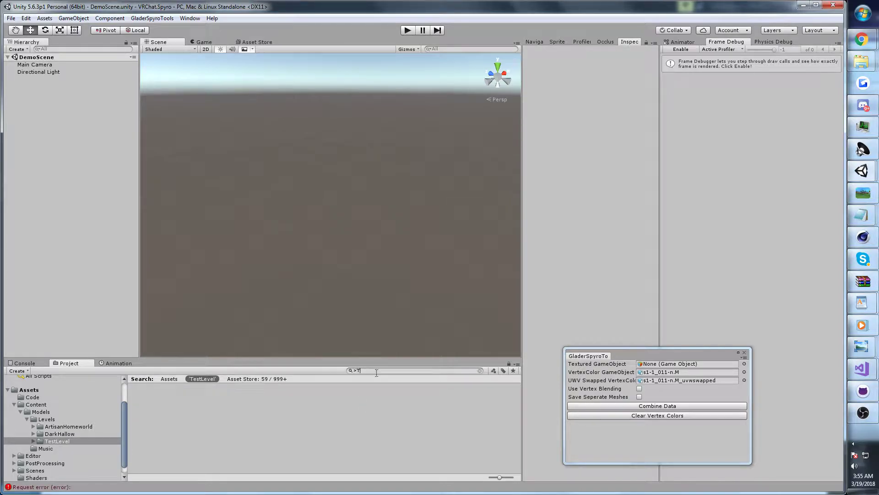
{"action": "key", "text": "BackSpace"}
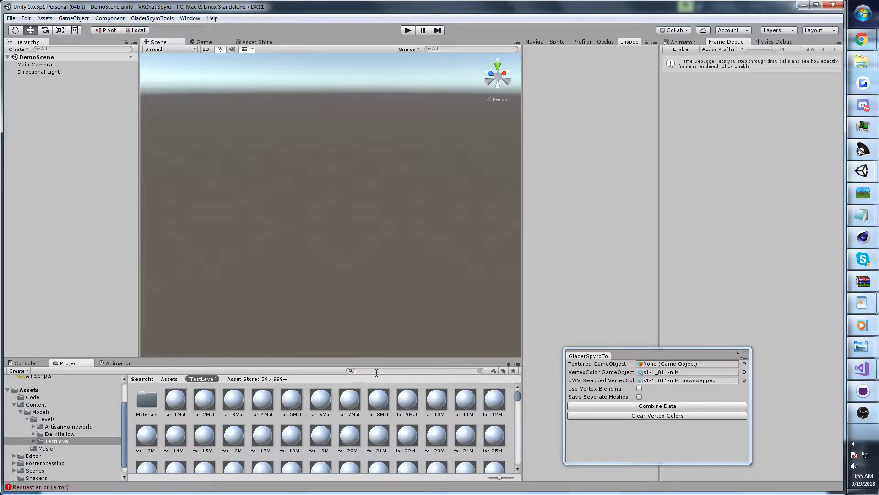
{"action": "key", "text": "Left"}
{"action": "type", "text": "."}
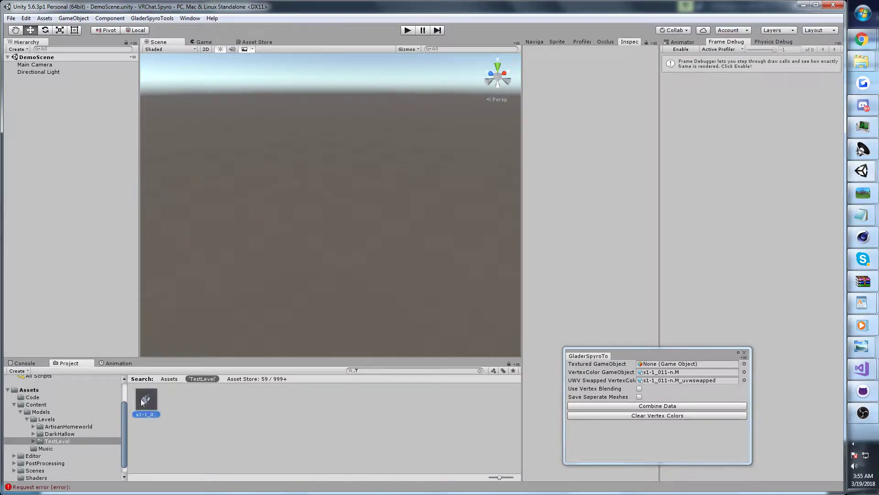
{"action": "left_click_drag", "start_coordinate": [141, 398], "coordinate": [72, 180]}
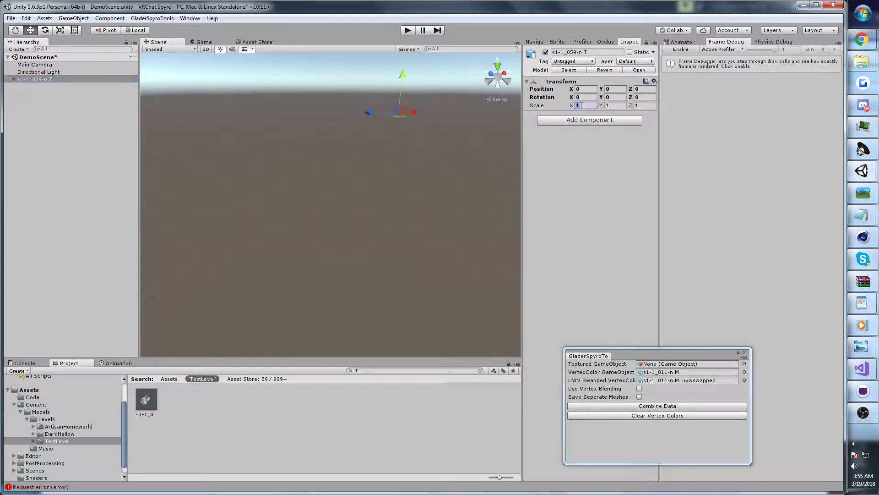
Scale the s1-1_059-n.T object to 0.02 on all three axes and set its X rotation to -90
{"action": "left_click", "coordinate": [582, 105]}
{"action": "type", "text": ".02"}
{"action": "key", "text": "Tab"}
{"action": "type", "text": ".02"}
{"action": "key", "text": "Tab"}
{"action": "type", "text": ".02"}
{"action": "left_click", "coordinate": [586, 98]}
{"action": "type", "text": "-90"}
{"action": "key", "text": "s"}
{"action": "right_click_drag", "start_coordinate": [379, 119], "coordinate": [334, 125]}
Rename the s1-1_059-n.T scene object as Unknown_Level
{"action": "left_click", "coordinate": [49, 99]}
{"action": "left_click", "coordinate": [19, 81]}
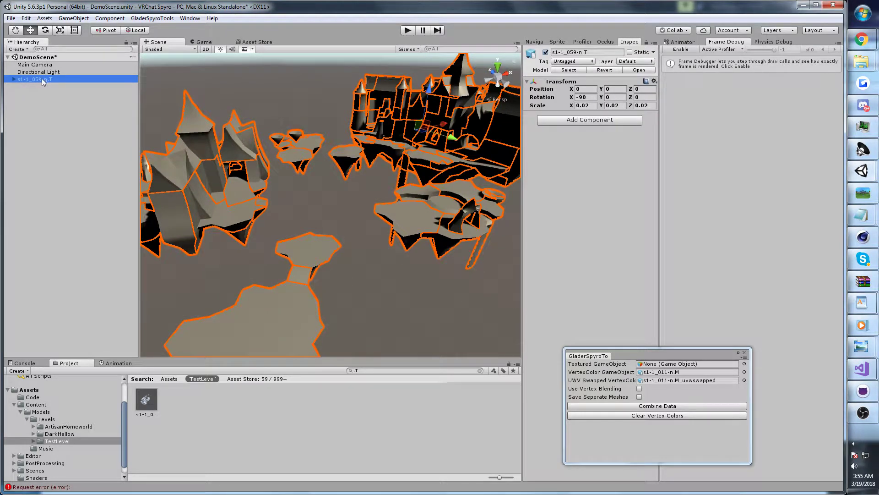
{"action": "left_click", "coordinate": [42, 79]}
{"action": "type", "text": "Unkno"}
{"action": "key", "text": "ctrl+a"}
{"action": "type", "text": "Unknown_Level"}
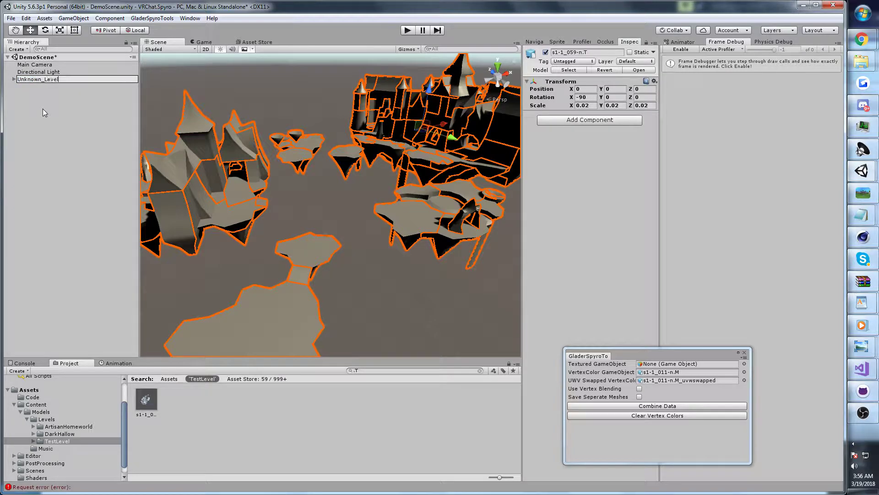
{"action": "key", "text": "Return"}
Clear the asset search and save Unknown_Level as a prefab in the TestLevel folder
{"action": "left_click", "coordinate": [68, 440]}
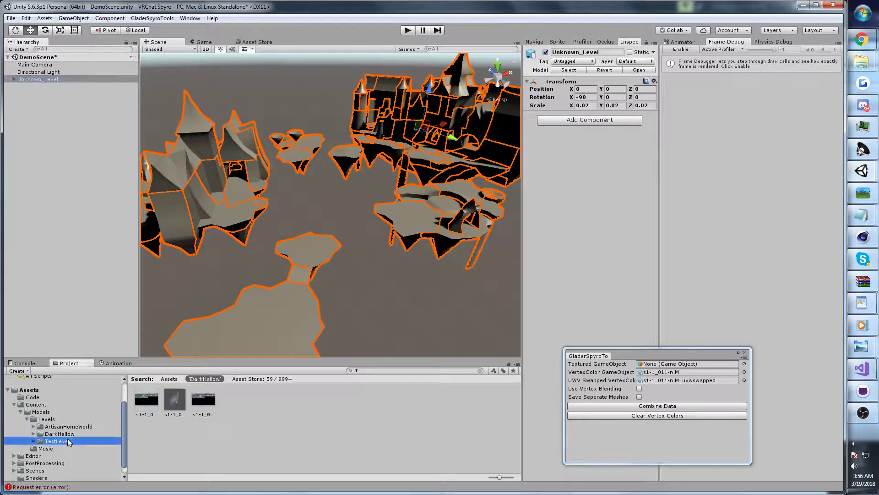
{"action": "left_click", "coordinate": [399, 371]}
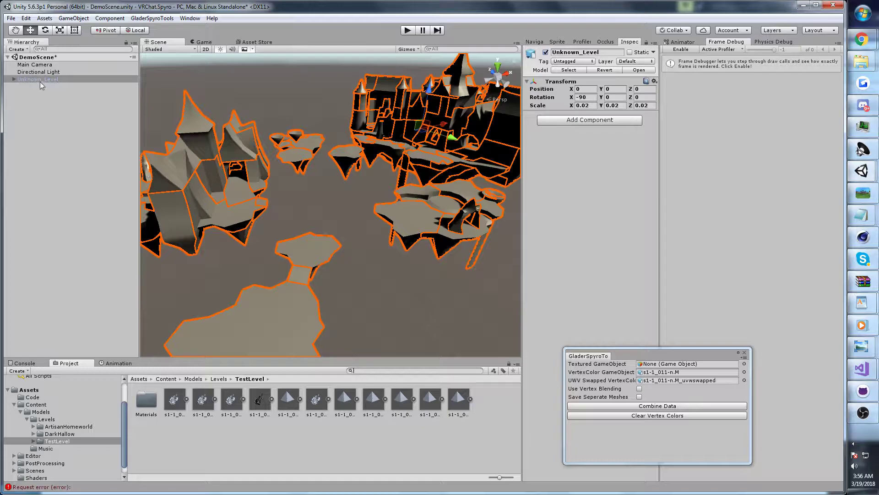
{"action": "left_click_drag", "start_coordinate": [40, 81], "coordinate": [429, 429]}
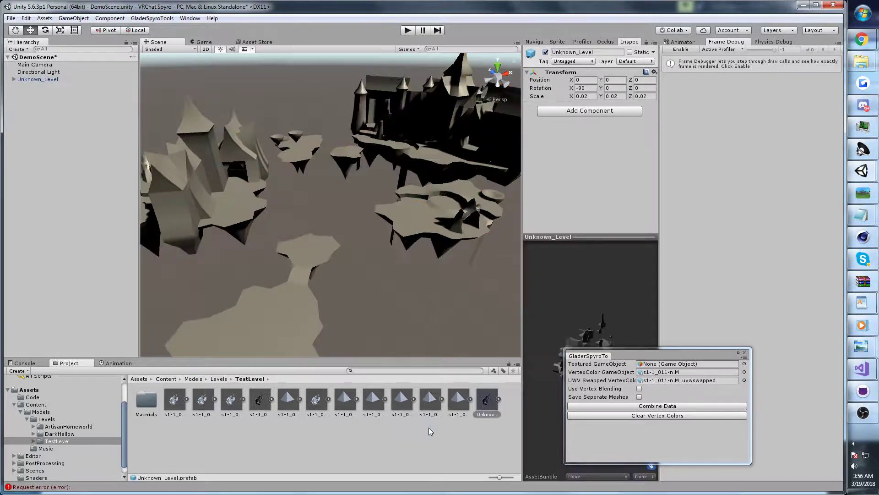
Examine the directional light's settings and the level's untextured islands and buildings from several angles
{"action": "right_click_drag", "start_coordinate": [383, 151], "coordinate": [368, 110]}
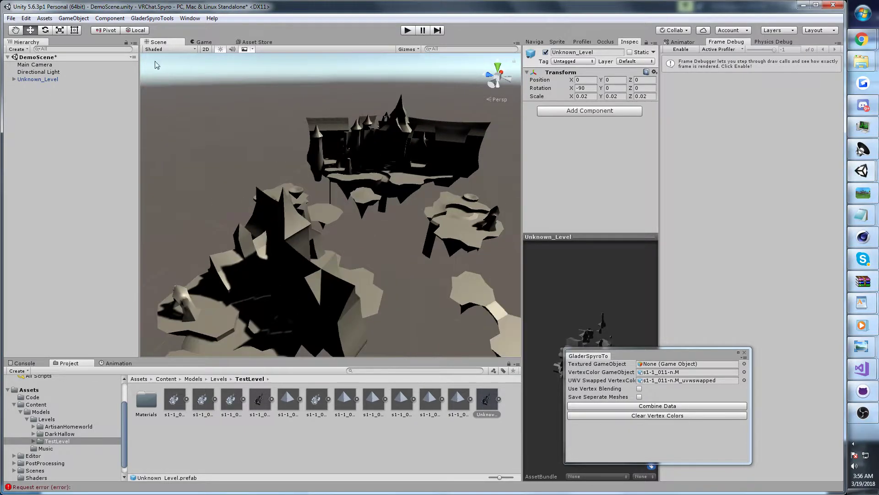
{"action": "left_click", "coordinate": [84, 72]}
{"action": "left_click_drag", "start_coordinate": [357, 146], "coordinate": [315, 145], "text": "alt"}
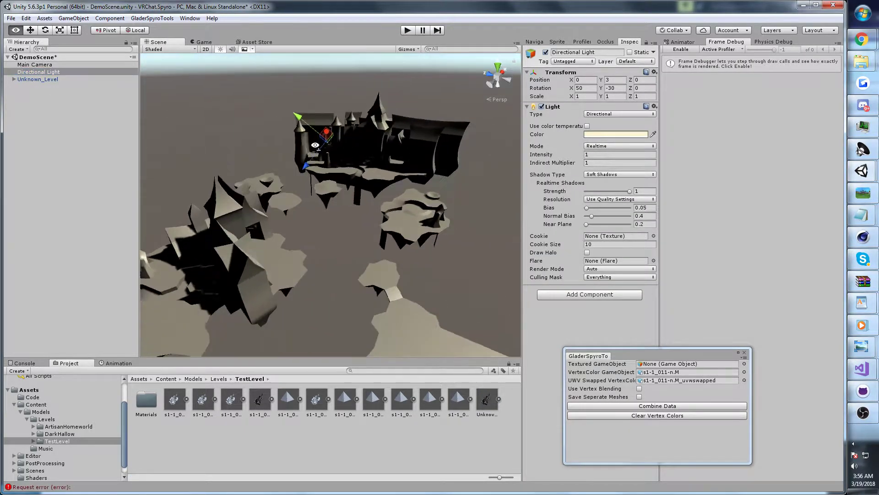
{"action": "right_click_drag", "start_coordinate": [315, 145], "coordinate": [297, 129]}
{"action": "left_click", "coordinate": [283, 144]}
{"action": "left_click", "coordinate": [300, 176]}
{"action": "left_click", "coordinate": [300, 191]}
{"action": "left_click", "coordinate": [287, 167]}
{"action": "left_click", "coordinate": [287, 167]}
{"action": "left_click", "coordinate": [295, 128]}
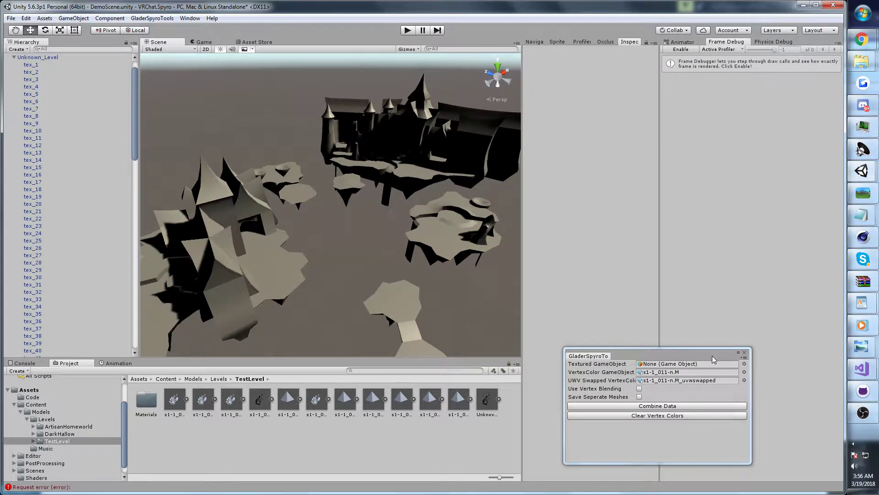
Close the combiner window, reopen a fresh Texture and VertexColor Combiner and place it beside the scene
{"action": "left_click", "coordinate": [744, 352]}
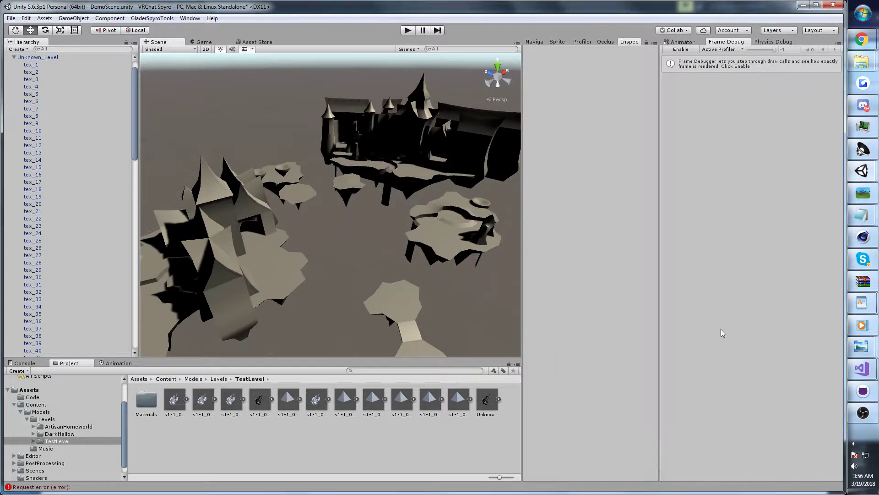
{"action": "left_click", "coordinate": [152, 21]}
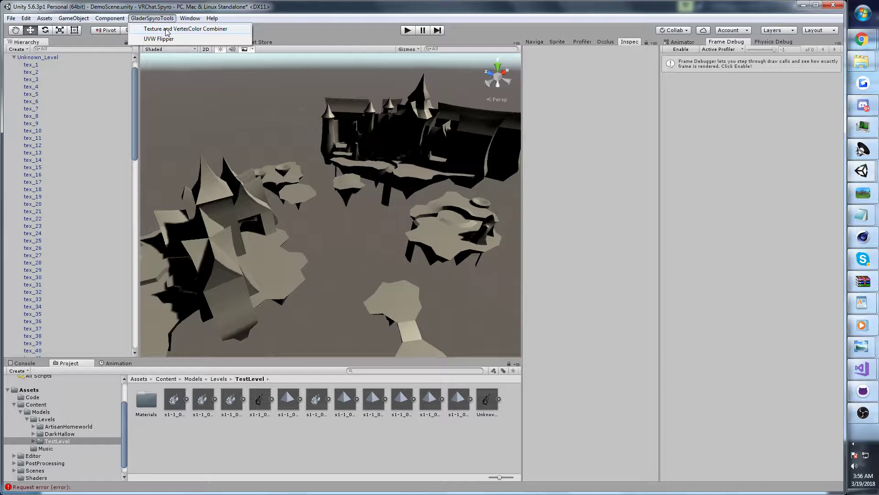
{"action": "left_click", "coordinate": [167, 30]}
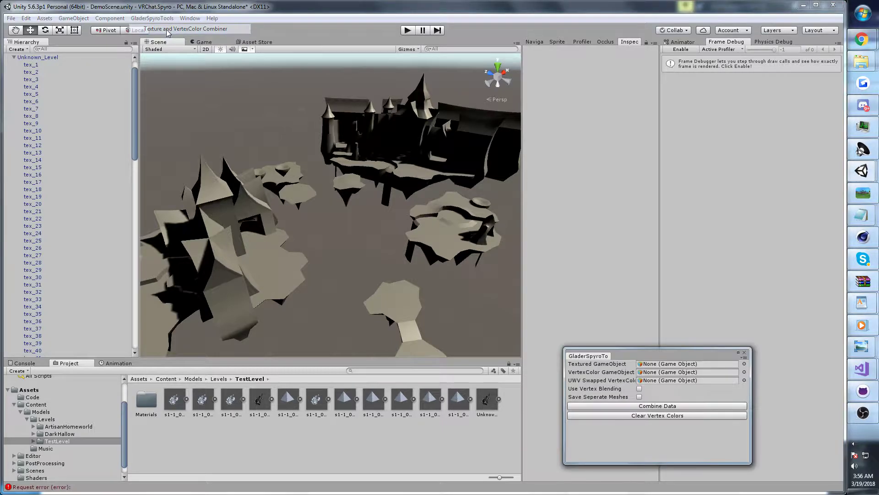
{"action": "left_click_drag", "start_coordinate": [633, 351], "coordinate": [576, 319]}
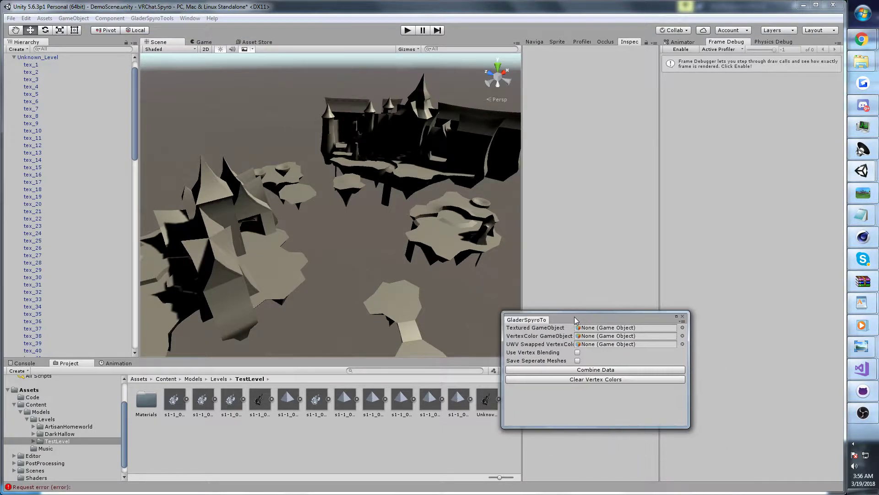
Collapse the Unknown_Level hierarchy and assign Unknown_Level as the combiner's Textured GameObject
{"action": "left_click", "coordinate": [14, 57]}
{"action": "left_click", "coordinate": [30, 80]}
{"action": "left_click_drag", "start_coordinate": [30, 82], "coordinate": [576, 293]}
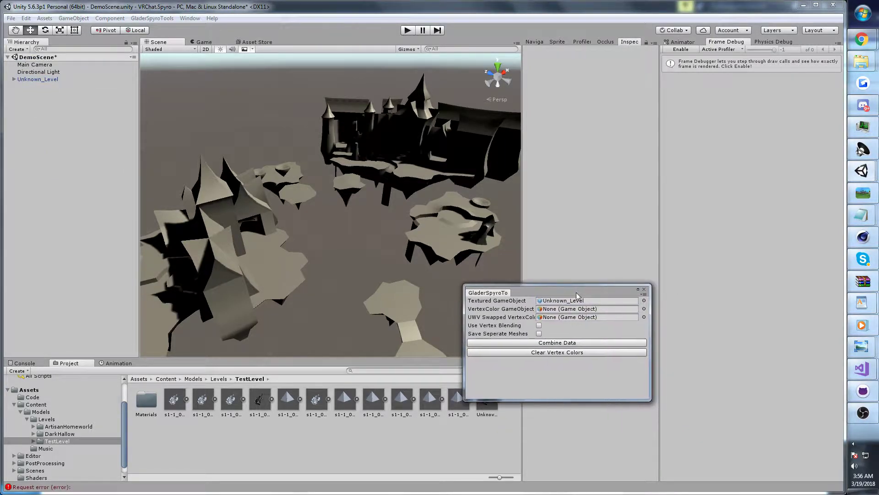
Set the combiner's VertexColor GameObject to the s1-1_059-n.M model
{"action": "left_click", "coordinate": [645, 309]}
{"action": "left_click_drag", "start_coordinate": [304, 231], "coordinate": [306, 266]}
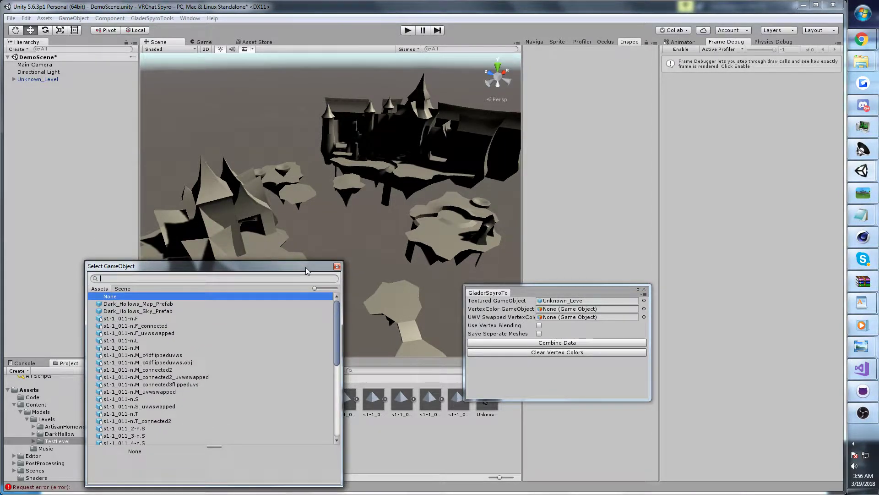
{"action": "type", "text": "59"}
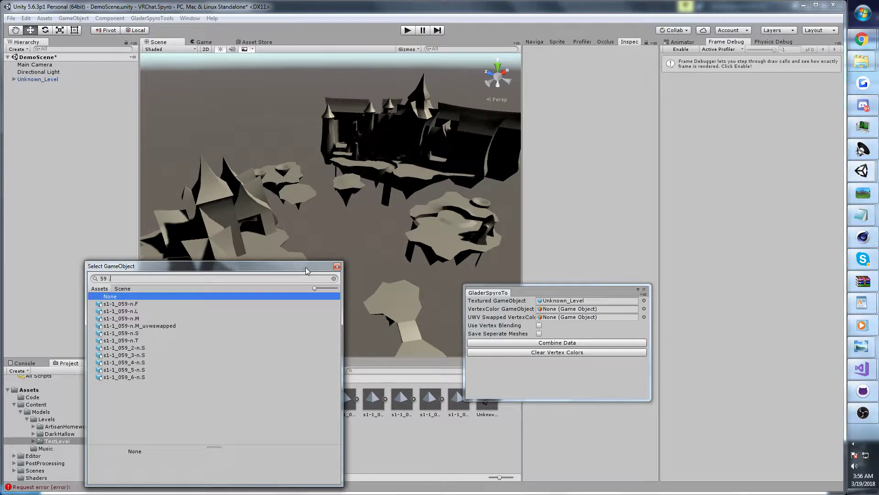
{"action": "key", "text": "ctrl+a"}
{"action": "type", "text": ".M"}
{"action": "key", "text": "Down"}
{"action": "key", "text": "Return"}
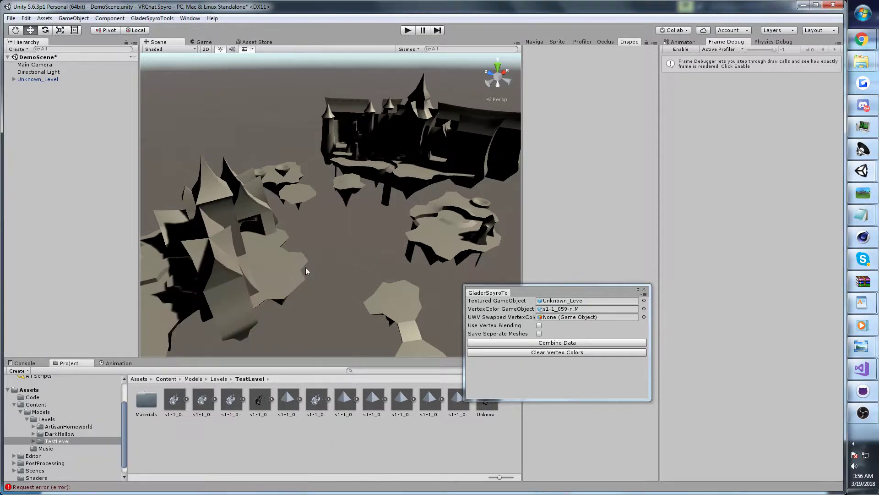
Set the combiner's UVW Swapped VertexColor object to s1-1_059-n.M_uvwswapped
{"action": "left_click", "coordinate": [644, 317]}
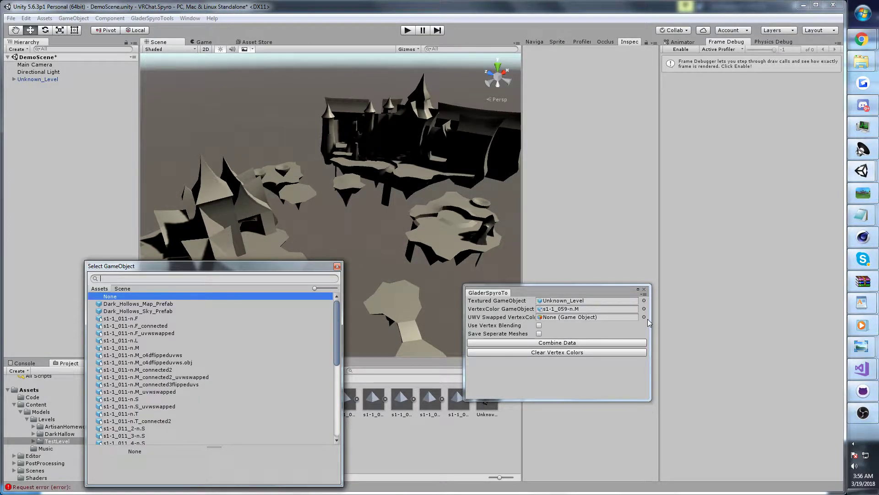
{"action": "type", "text": "59 .M"}
{"action": "key", "text": "Down"}
{"action": "key", "text": "Down"}
{"action": "key", "text": "Return"}
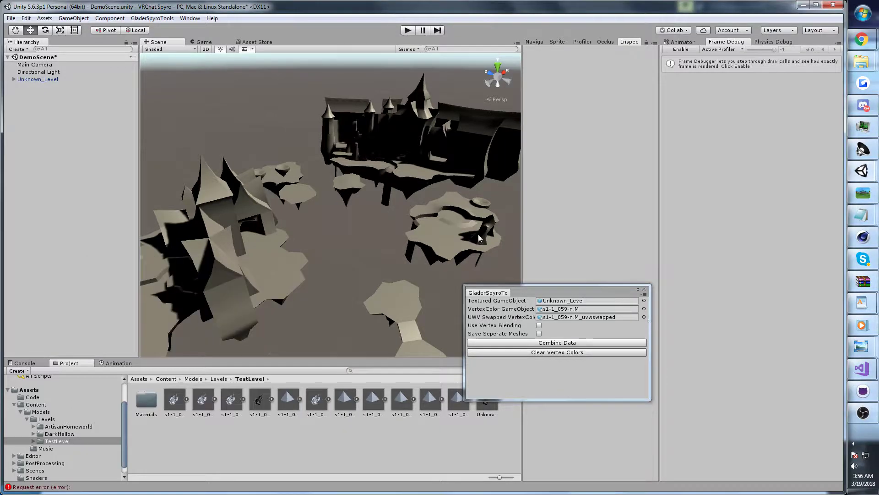
Combine the texture and vertex-colour data for Unknown_Level and clear the console log
{"action": "mouse_move", "coordinate": [348, 166]}
{"action": "right_mouse_down"}
{"action": "mouse_move", "coordinate": [367, 155]}
{"action": "mouse_move", "coordinate": [344, 175]}
{"action": "right_mouse_up"}
{"action": "left_click_drag", "start_coordinate": [344, 175], "coordinate": [359, 180], "text": "alt"}
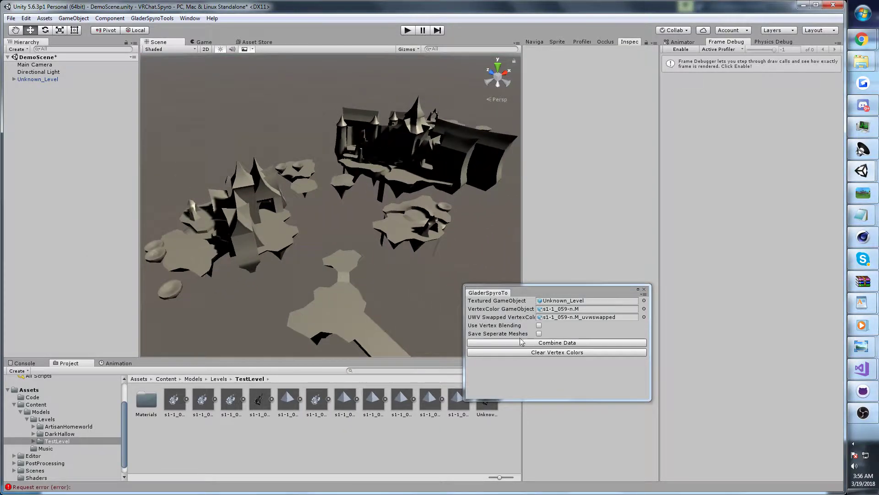
{"action": "left_click", "coordinate": [546, 344]}
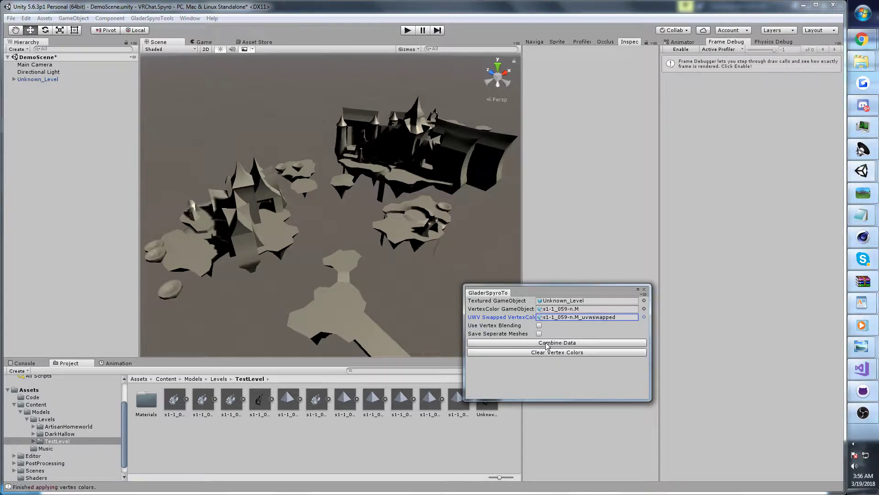
{"action": "left_click", "coordinate": [22, 363]}
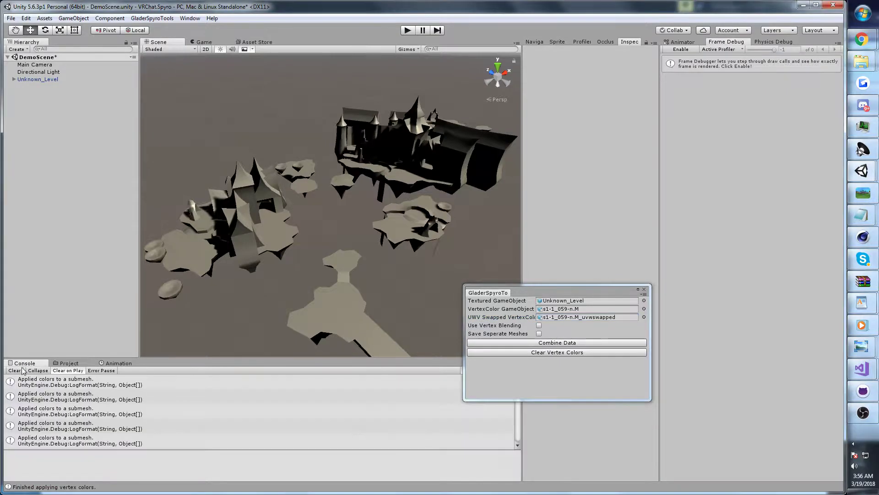
{"action": "left_click", "coordinate": [15, 370]}
Select the small floating island tex_89 and move the combiner window aside to inspect its mesh and material
{"action": "left_click_drag", "start_coordinate": [263, 219], "coordinate": [357, 147], "text": "alt"}
{"action": "left_click", "coordinate": [315, 196]}
{"action": "left_click", "coordinate": [315, 196]}
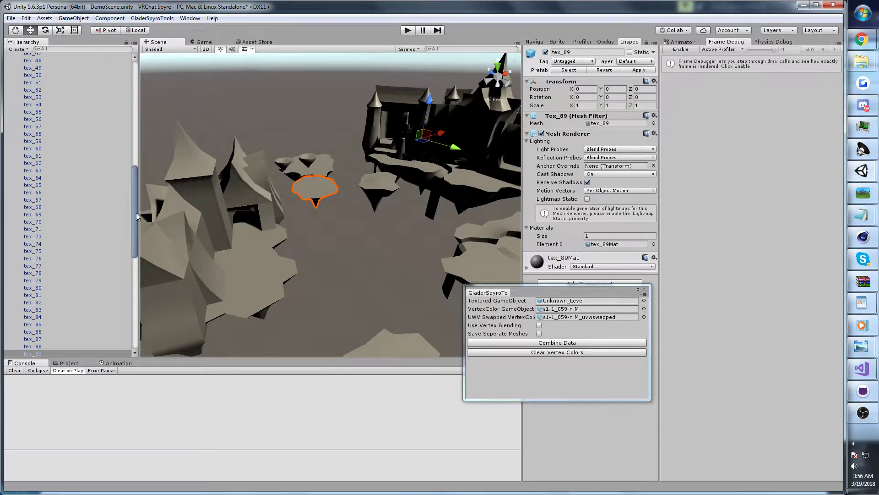
{"action": "left_click_drag", "start_coordinate": [136, 213], "coordinate": [138, 73]}
{"action": "left_click_drag", "start_coordinate": [524, 290], "coordinate": [606, 364]}
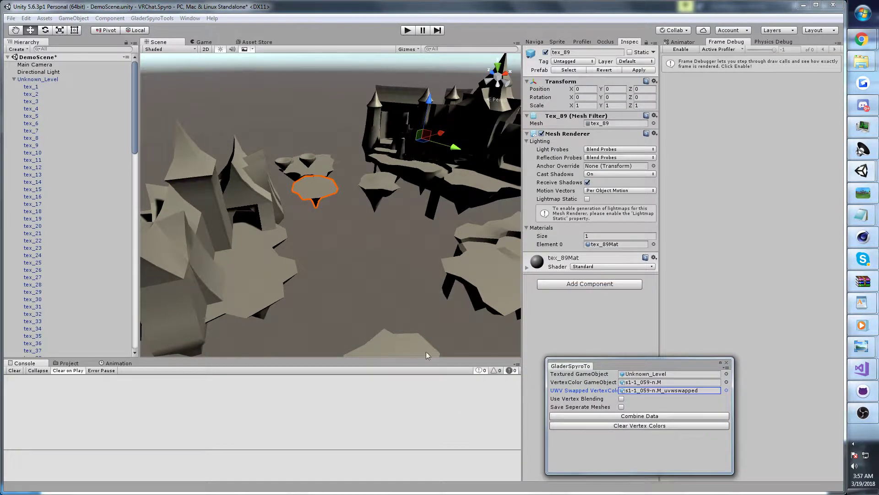
Create a new material named Level59MapMaterial in the project's TestLevel folder
{"action": "left_click", "coordinate": [68, 363]}
{"action": "left_click", "coordinate": [180, 424]}
{"action": "right_click", "coordinate": [162, 437]}
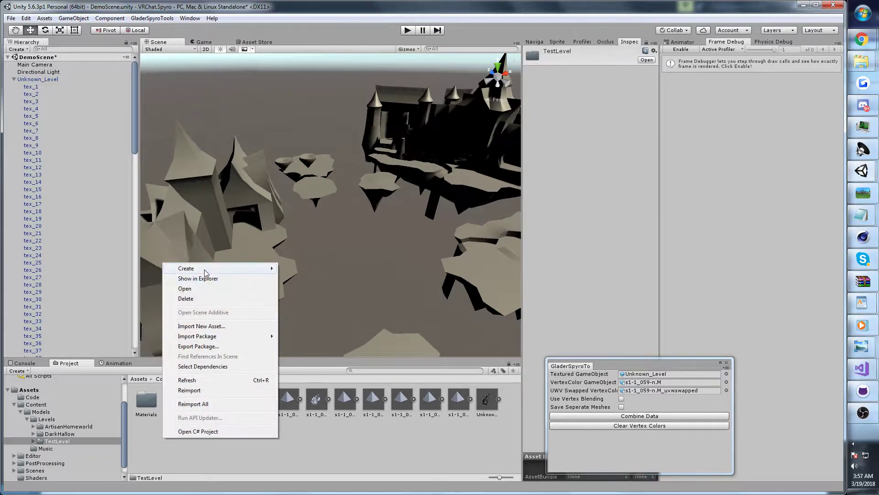
{"action": "mouse_move", "coordinate": [205, 269]}
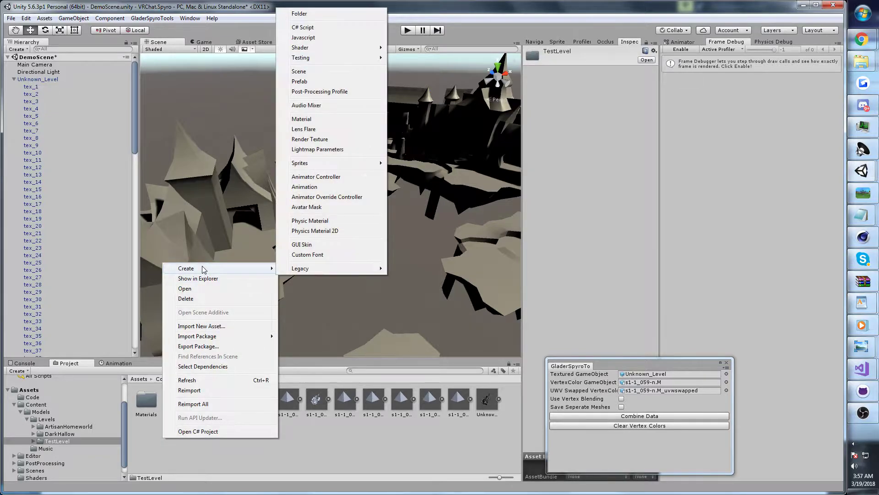
{"action": "left_click", "coordinate": [302, 119]}
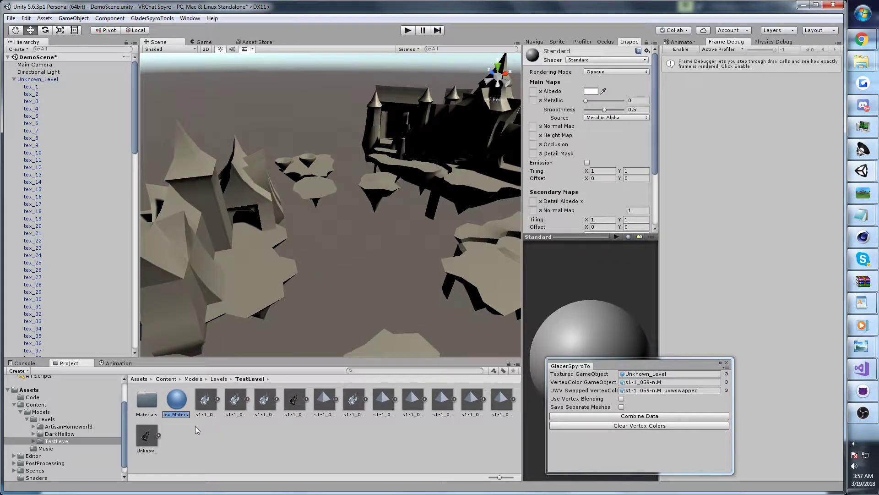
{"action": "type", "text": "Le"}
{"action": "type", "text": "vel59MapMaterial"}
{"action": "key", "text": "Return"}
Assign Level59MapMaterial to all the level's mesh pieces from tex_1 to tex_133
{"action": "left_click", "coordinate": [35, 87]}
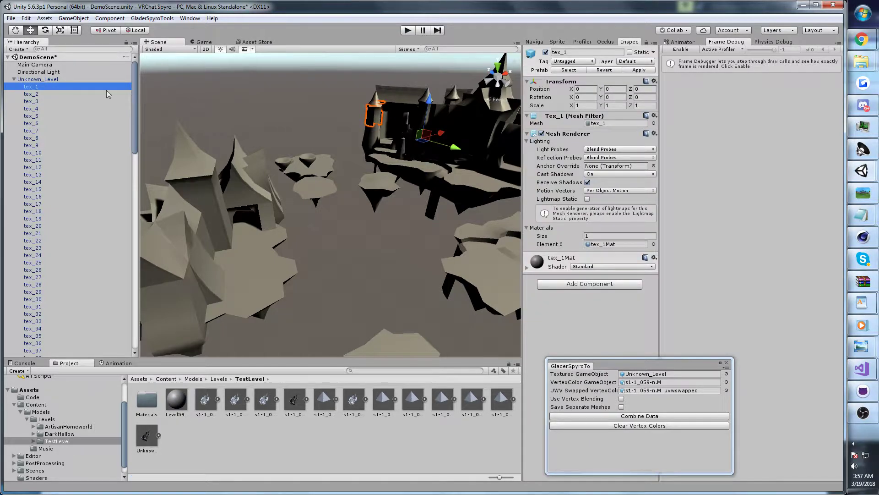
{"action": "left_click_drag", "start_coordinate": [137, 103], "coordinate": [137, 324]}
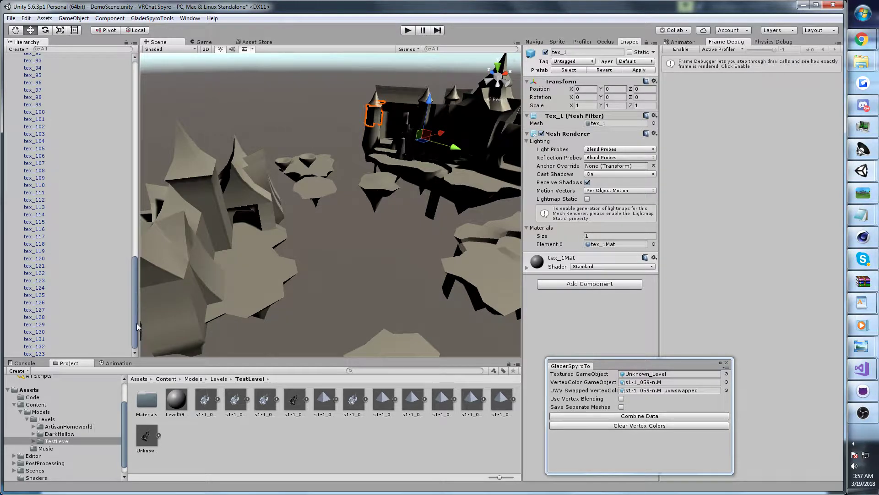
{"action": "left_click", "coordinate": [32, 353], "text": "shift"}
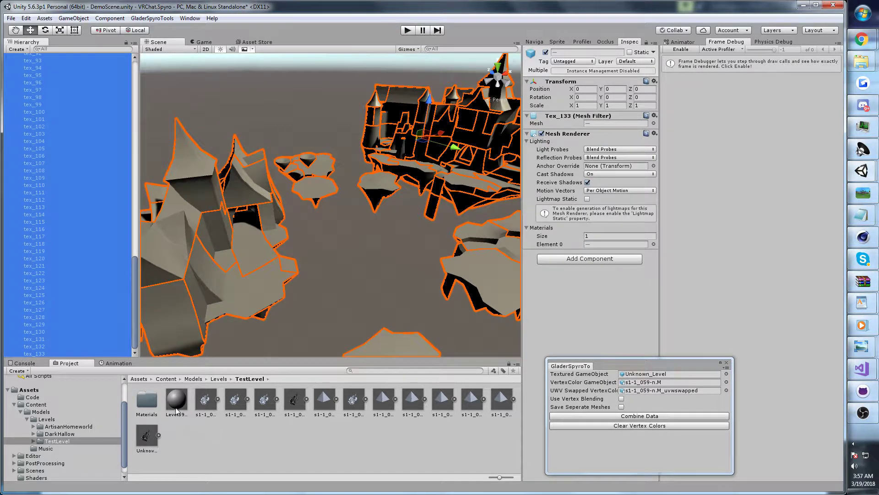
{"action": "left_click_drag", "start_coordinate": [176, 409], "coordinate": [594, 248]}
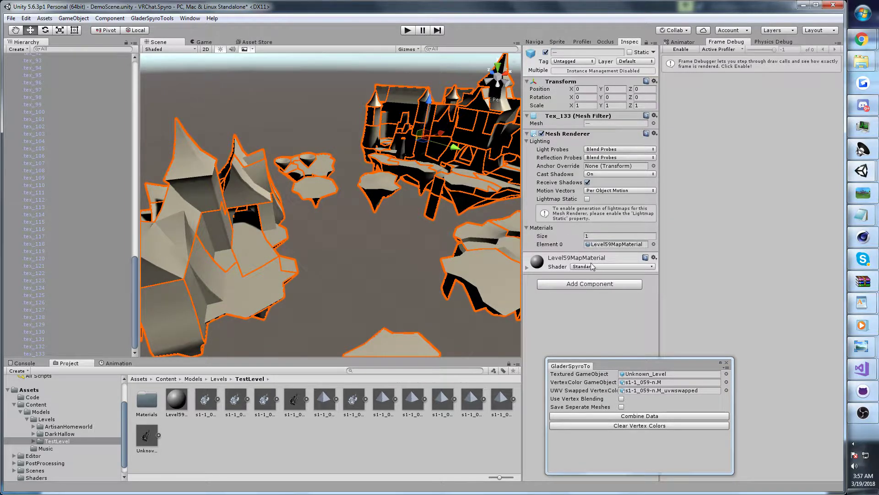
Switch Level59MapMaterial's shader to Spyro/SpyroVertexColorStandardMap and look over the vertex-coloured level in the scene
{"action": "left_click", "coordinate": [592, 266]}
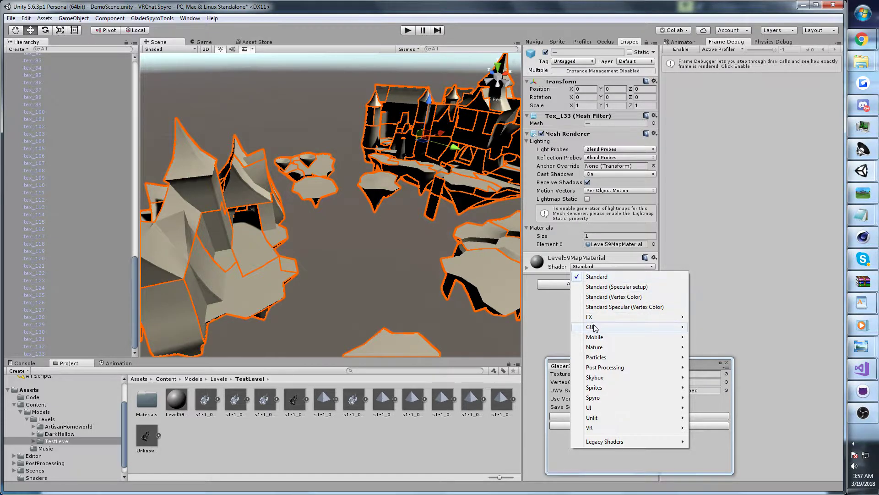
{"action": "mouse_move", "coordinate": [596, 398]}
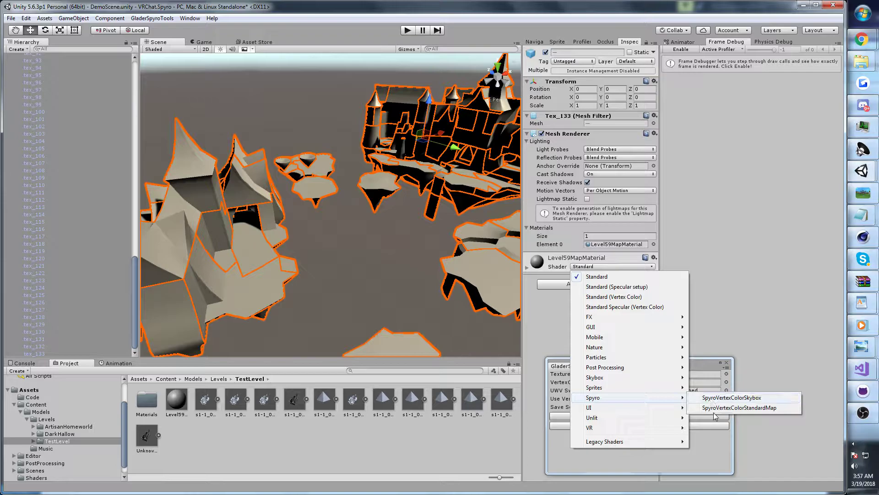
{"action": "left_click", "coordinate": [714, 409]}
{"action": "left_click", "coordinate": [369, 263]}
{"action": "right_click_drag", "start_coordinate": [370, 263], "coordinate": [354, 174]}
{"action": "key", "text": "w"}
{"action": "left_click", "coordinate": [587, 397]}
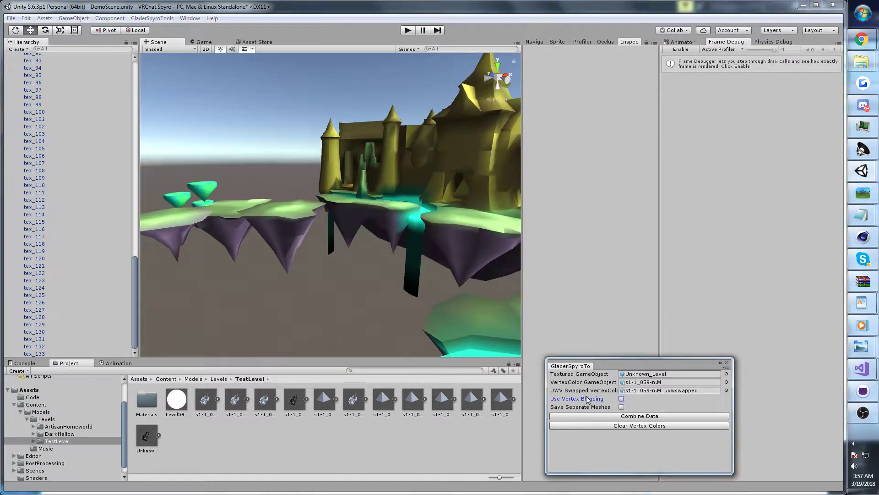
{"action": "right_click_drag", "start_coordinate": [317, 238], "coordinate": [255, 172]}
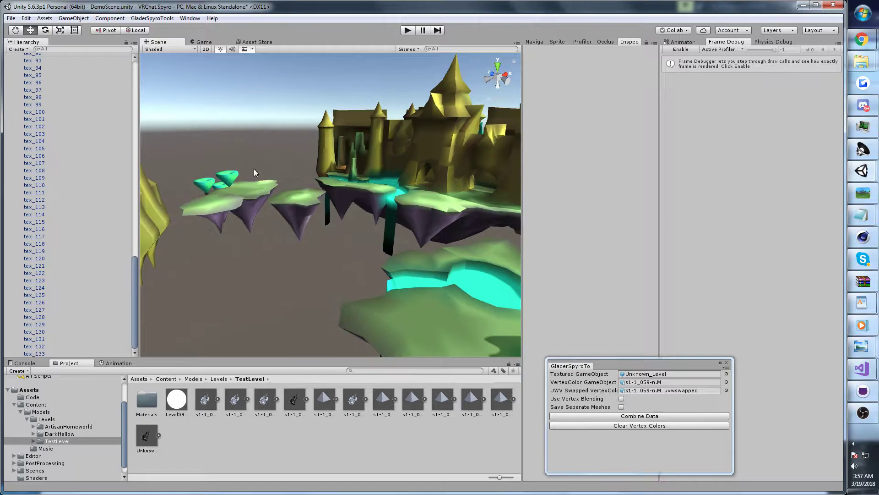
Import s1-1_059-n.T.bmp and s1-1_059-n.T.bmp.bmp from the SpyroWorldViewer folder in Windows Explorer into Unity's TestLevel folder
{"action": "right_click", "coordinate": [862, 61]}
{"action": "left_click", "coordinate": [745, 79]}
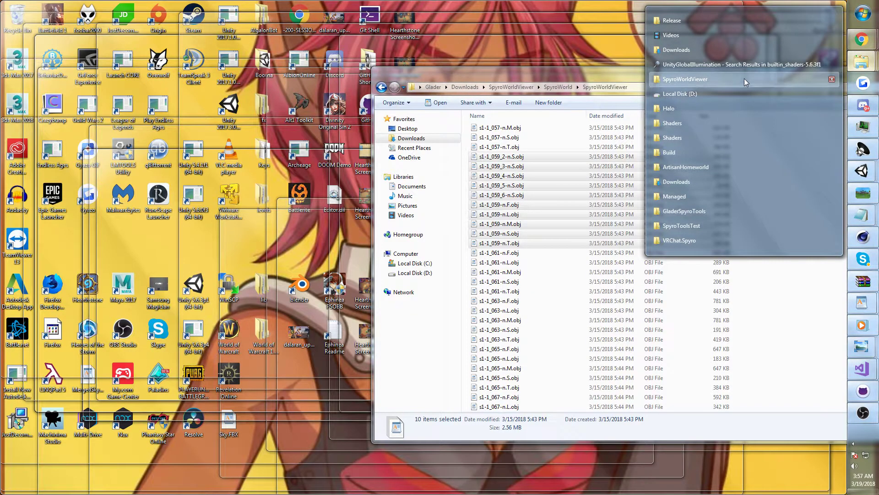
{"action": "left_click_drag", "start_coordinate": [587, 74], "coordinate": [319, 54]}
{"action": "left_click_drag", "start_coordinate": [103, 111], "coordinate": [327, 109]}
{"action": "left_click_drag", "start_coordinate": [586, 40], "coordinate": [523, 48]}
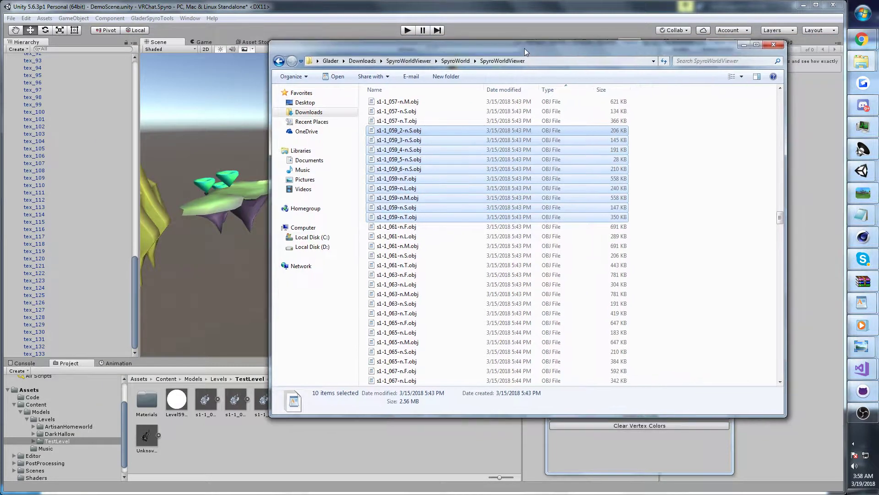
{"action": "left_click_drag", "start_coordinate": [780, 218], "coordinate": [773, 118]}
{"action": "left_click", "coordinate": [402, 166]}
{"action": "left_click", "coordinate": [426, 177], "text": "shift"}
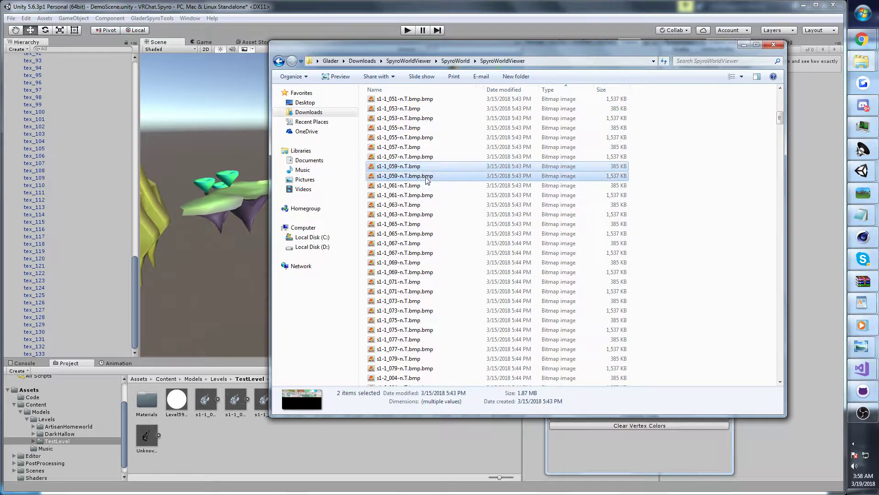
{"action": "left_click_drag", "start_coordinate": [423, 175], "coordinate": [193, 447]}
{"action": "left_click", "coordinate": [256, 445]}
Select both imported s1-1_059-n.T textures and disable mip map generation for them
{"action": "left_click", "coordinate": [377, 393]}
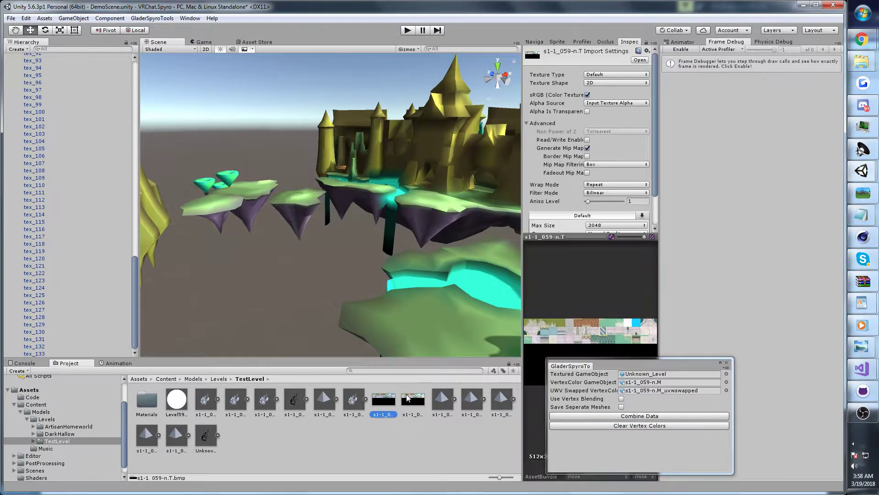
{"action": "left_click", "coordinate": [412, 396]}
{"action": "left_click_drag", "start_coordinate": [597, 365], "coordinate": [739, 384]}
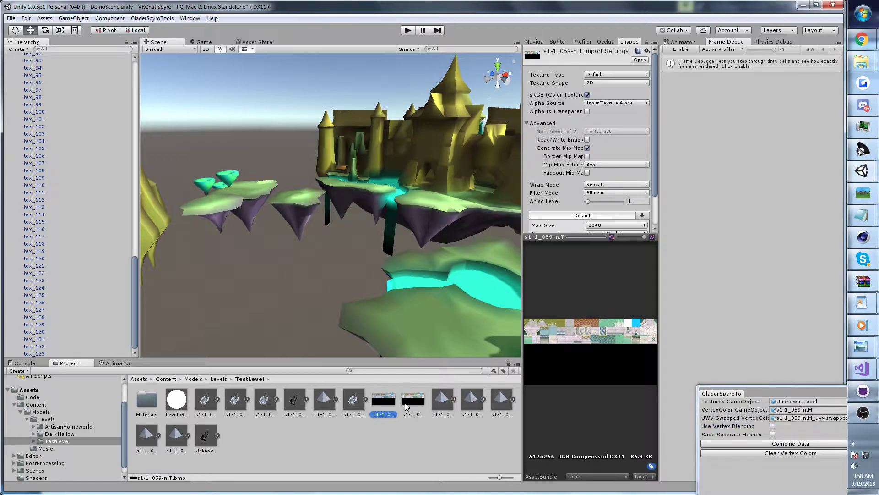
{"action": "left_click", "coordinate": [393, 402], "text": "ctrl"}
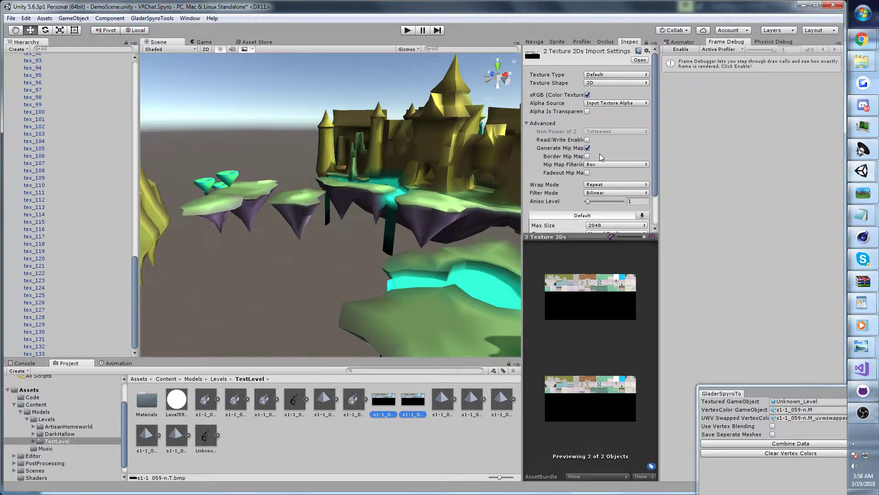
{"action": "left_click", "coordinate": [588, 148]}
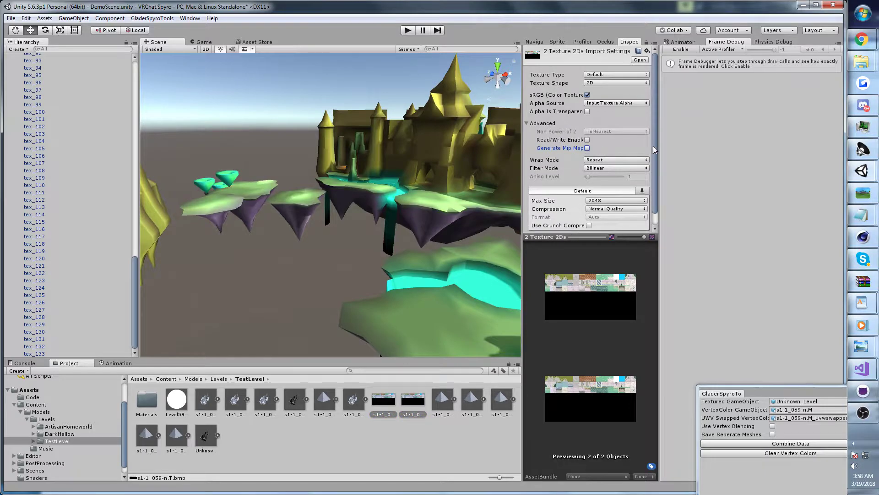
{"action": "left_click_drag", "start_coordinate": [656, 145], "coordinate": [655, 165]}
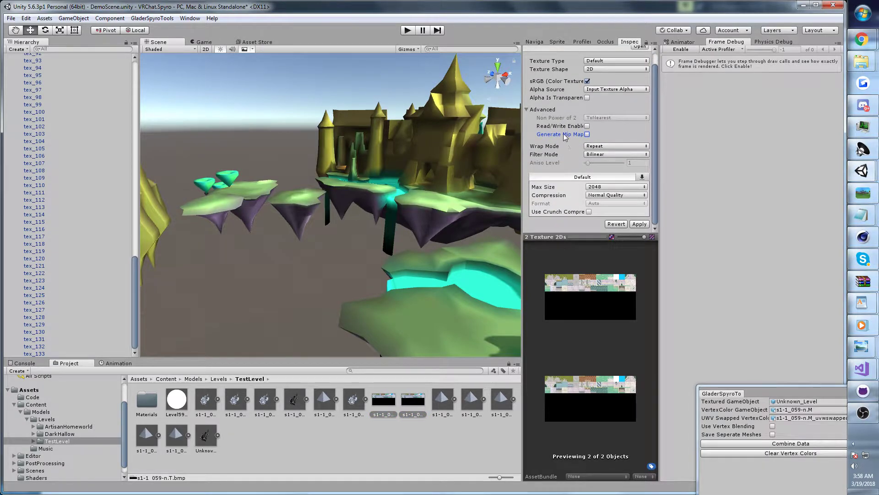
Set both textures' wrap mode to Clamp and filter mode to Point (no filter), and apply the import settings
{"action": "left_click", "coordinate": [594, 147]}
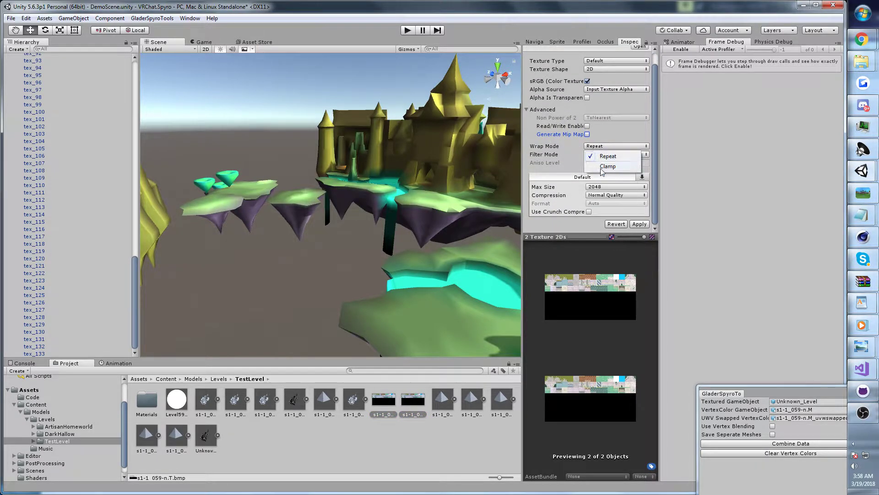
{"action": "left_click", "coordinate": [598, 157]}
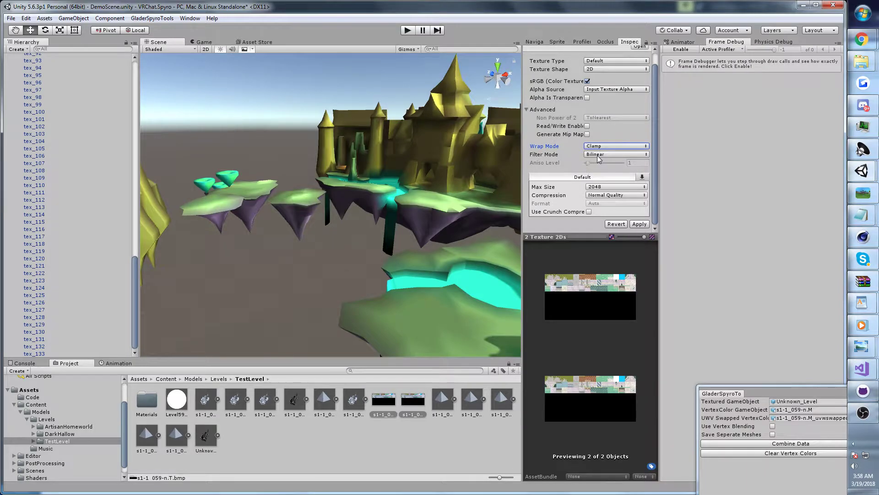
{"action": "left_click", "coordinate": [598, 156]}
{"action": "left_click", "coordinate": [605, 165]}
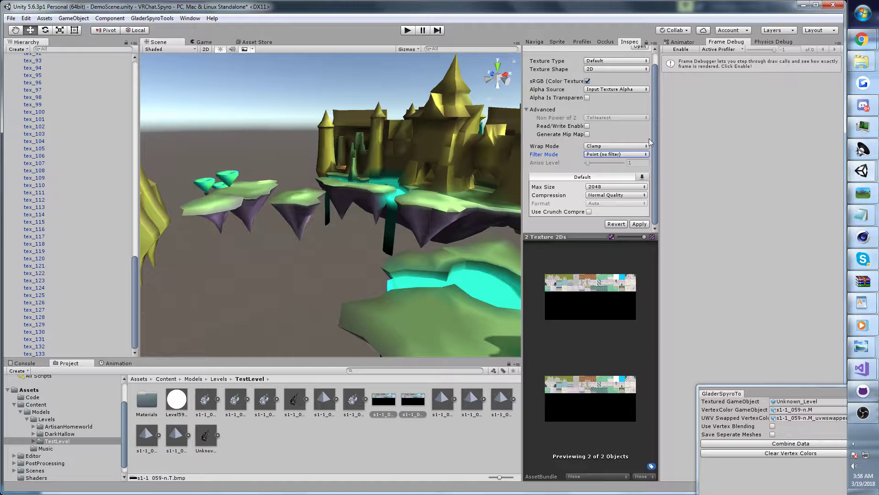
{"action": "left_click", "coordinate": [639, 225]}
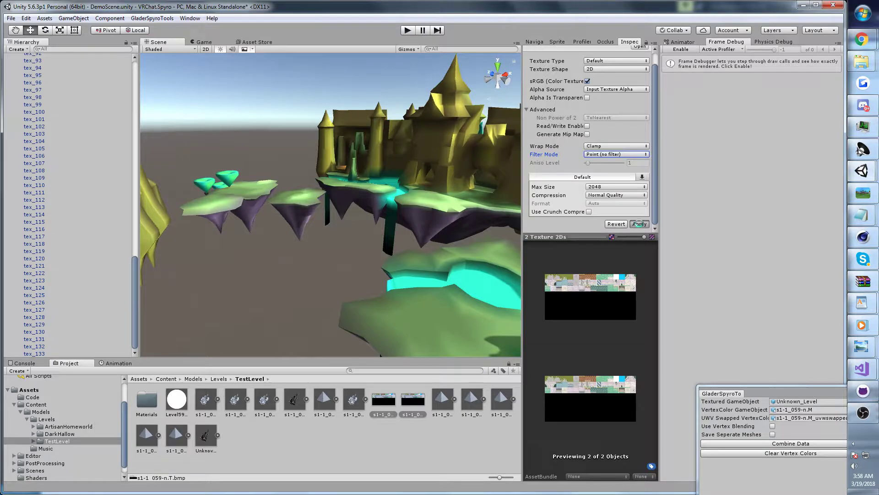
Assign the second imported s1-1_059-n.T texture as Level59MapMaterial's albedo and inspect the textured level
{"action": "left_click", "coordinate": [422, 336]}
{"action": "left_click", "coordinate": [403, 329]}
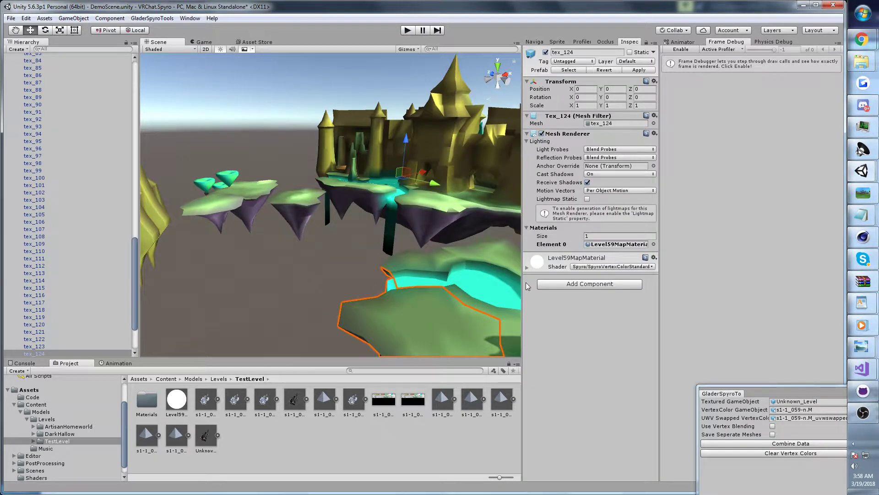
{"action": "left_click", "coordinate": [528, 267]}
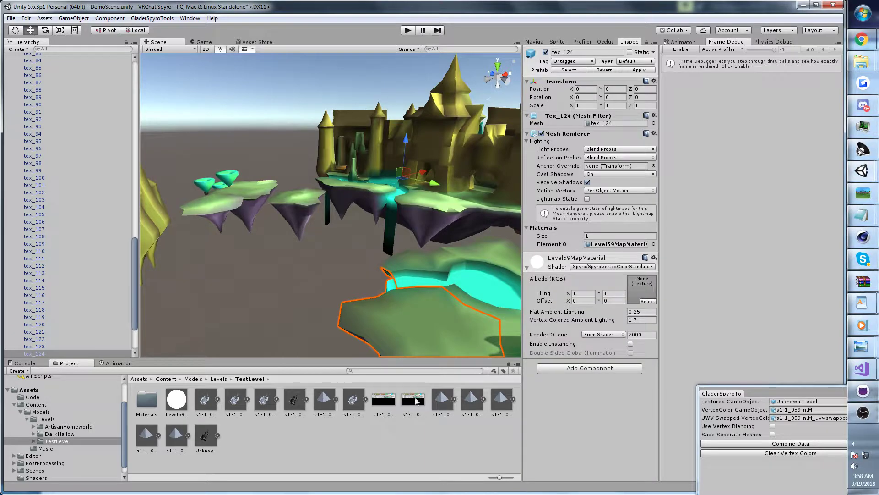
{"action": "left_click_drag", "start_coordinate": [417, 401], "coordinate": [640, 287]}
{"action": "right_click_drag", "start_coordinate": [392, 281], "coordinate": [431, 293]}
{"action": "key", "text": "w"}
{"action": "left_click", "coordinate": [209, 42]}
{"action": "left_click", "coordinate": [175, 42]}
{"action": "right_click_drag", "start_coordinate": [256, 130], "coordinate": [190, 169]}
{"action": "key", "text": "s"}
Collapse Unknown_Level, move the Main Camera to about X -95.9, Y 20.4, Z -88.29 facing the castles, and preview the game view
{"action": "left_click_drag", "start_coordinate": [134, 240], "coordinate": [125, 63]}
{"action": "left_click", "coordinate": [13, 79]}
{"action": "double_click", "coordinate": [35, 65]}
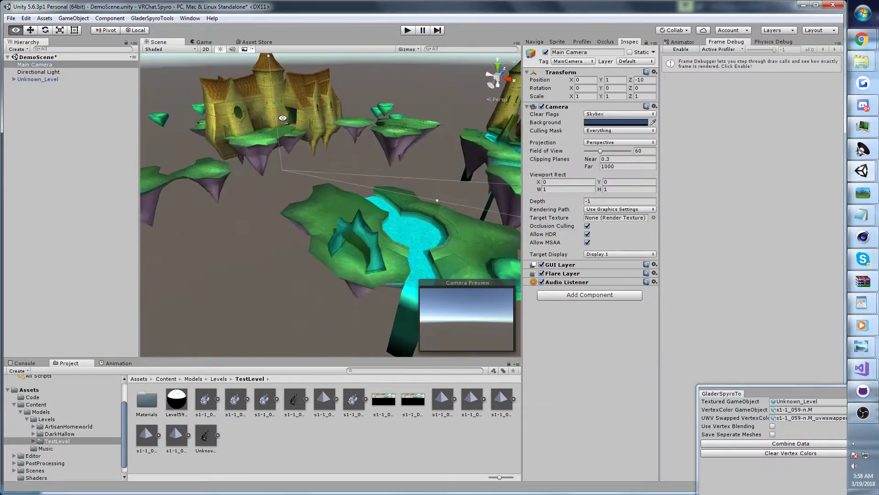
{"action": "right_click_drag", "start_coordinate": [266, 114], "coordinate": [456, 134]}
{"action": "left_click_drag", "start_coordinate": [327, 178], "coordinate": [173, 294]}
{"action": "right_click_drag", "start_coordinate": [172, 294], "coordinate": [162, 302]}
{"action": "left_click_drag", "start_coordinate": [194, 264], "coordinate": [182, 246]}
{"action": "left_click", "coordinate": [204, 41]}
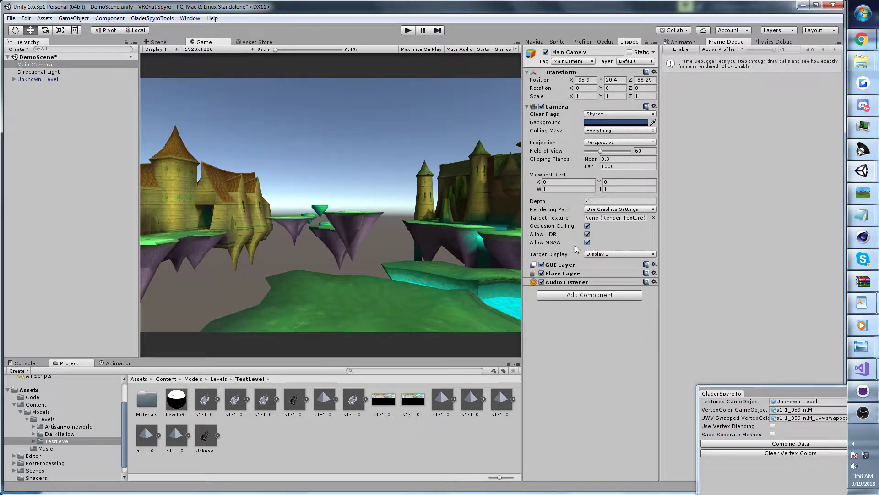
Disable MSAA on the Main Camera and set its rendering path to Forward
{"action": "left_click", "coordinate": [51, 92]}
{"action": "left_click", "coordinate": [33, 58]}
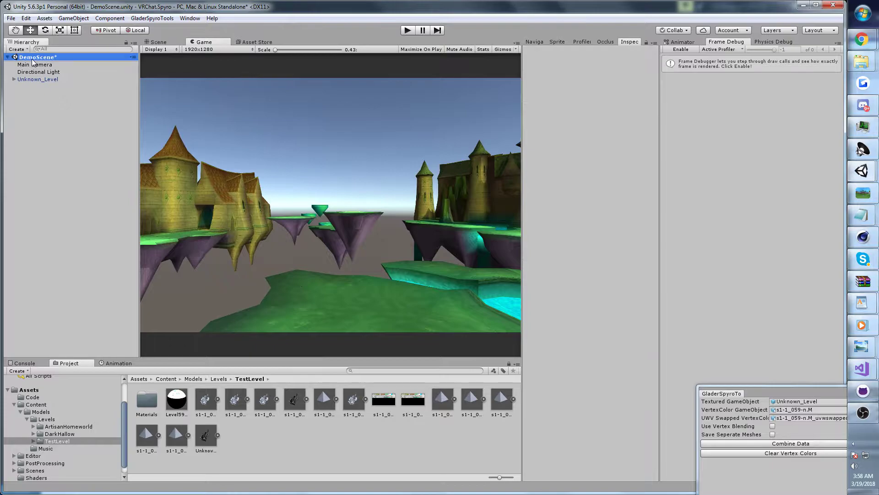
{"action": "left_click", "coordinate": [34, 65]}
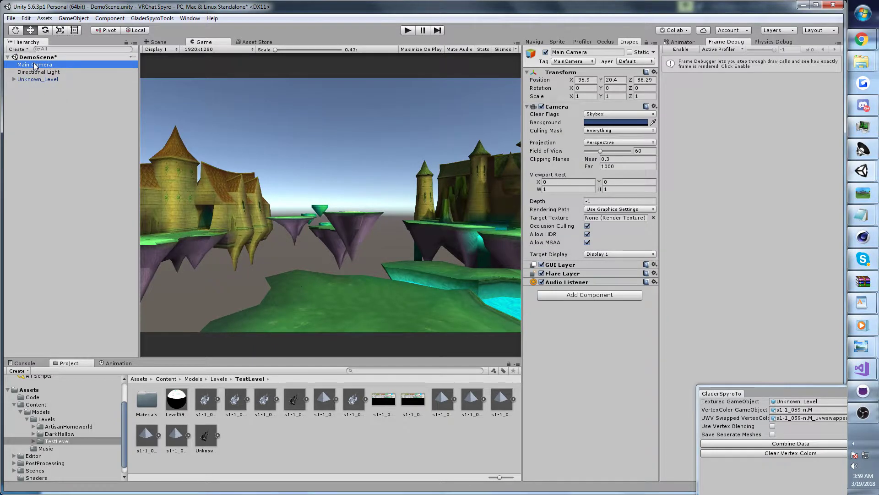
{"action": "left_click", "coordinate": [587, 242]}
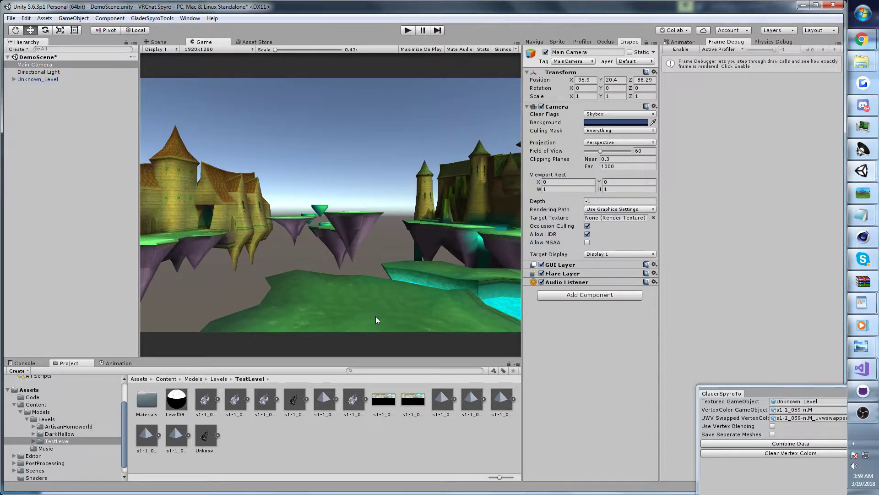
{"action": "left_click", "coordinate": [596, 209]}
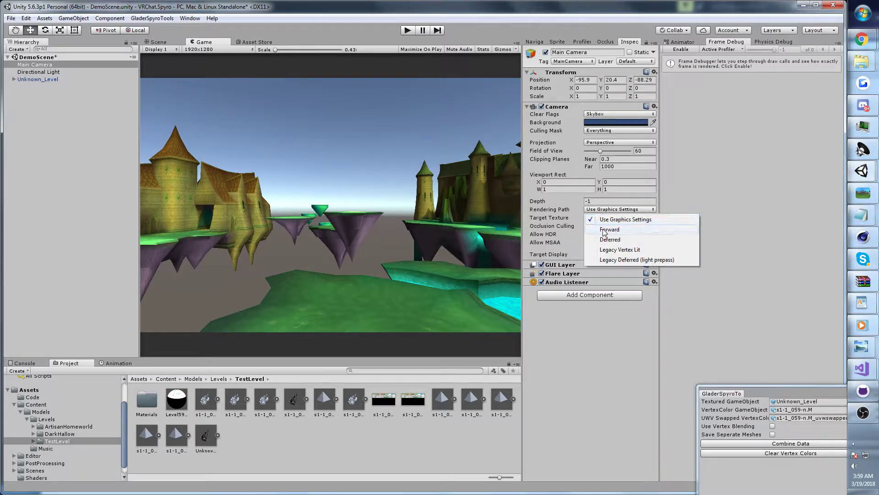
{"action": "left_click", "coordinate": [604, 230]}
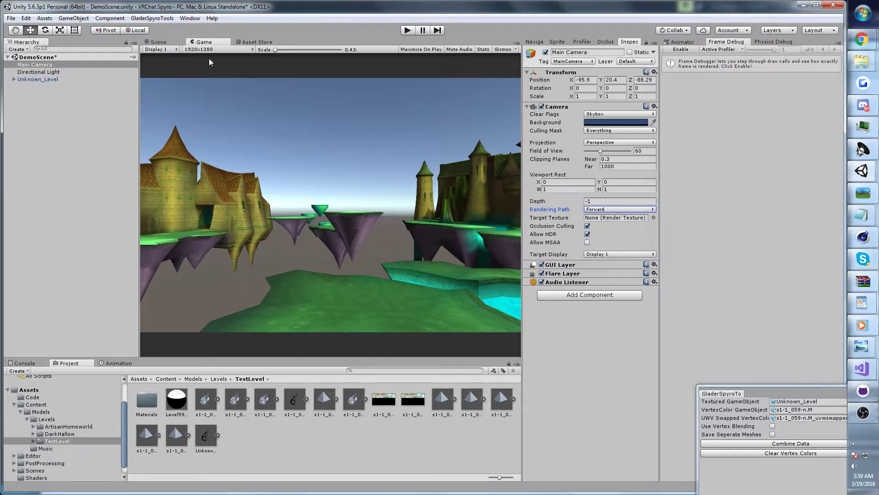
Return to the scene, clear Level59MapMaterial's albedo texture through an island piece, and inspect the untextured level
{"action": "left_click", "coordinate": [172, 41]}
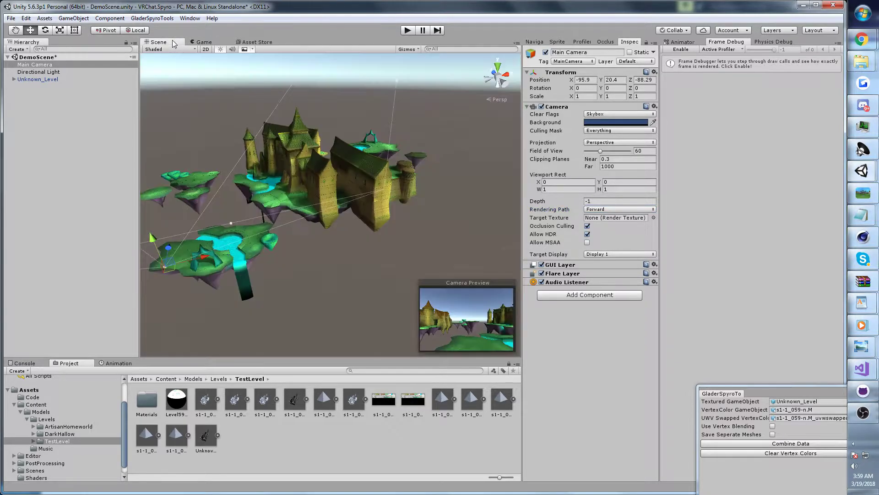
{"action": "key", "text": "w"}
{"action": "right_click_drag", "start_coordinate": [337, 202], "coordinate": [358, 225]}
{"action": "key", "text": "w"}
{"action": "key", "text": "s"}
{"action": "left_click", "coordinate": [345, 225]}
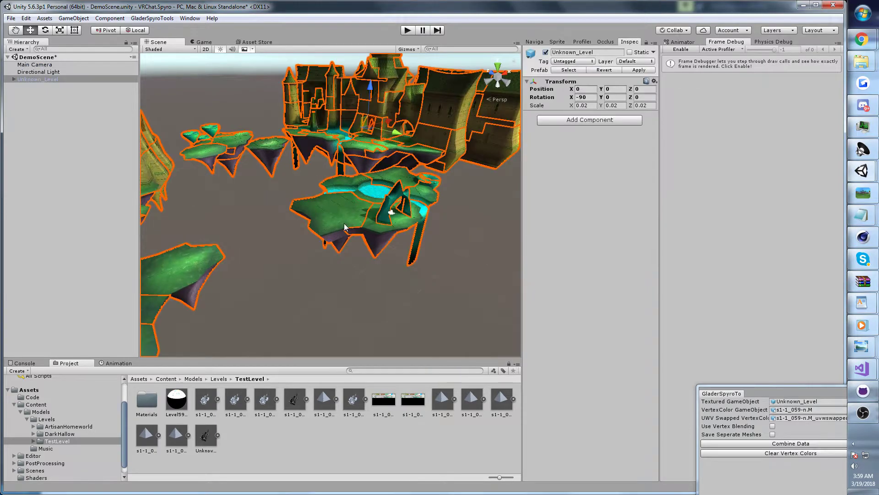
{"action": "left_click", "coordinate": [345, 225]}
{"action": "left_click", "coordinate": [635, 287]}
{"action": "key", "text": "Delete"}
{"action": "left_click", "coordinate": [414, 272]}
{"action": "right_click_drag", "start_coordinate": [414, 273], "coordinate": [356, 233]}
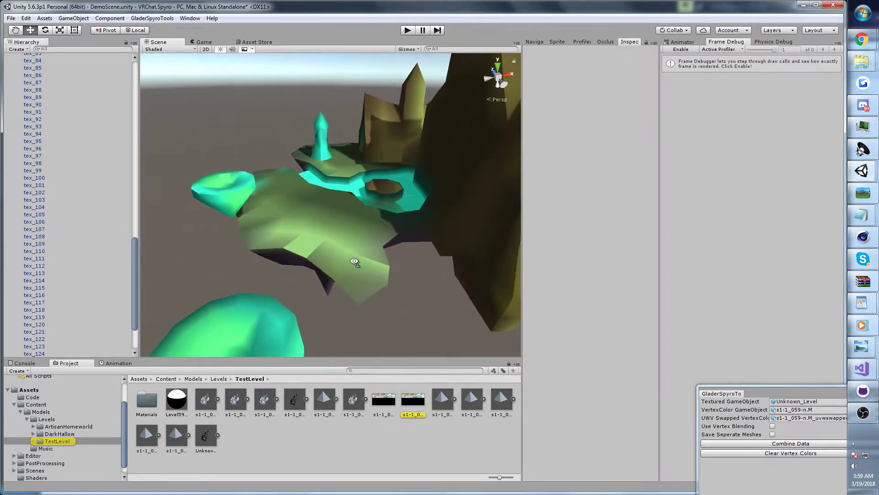
Enable Use Vertex Blending in GladerSpyroTools, combine the level data again, and inspect the recoloured islands
{"action": "left_click_drag", "start_coordinate": [762, 395], "coordinate": [676, 295]}
{"action": "left_click", "coordinate": [617, 296]}
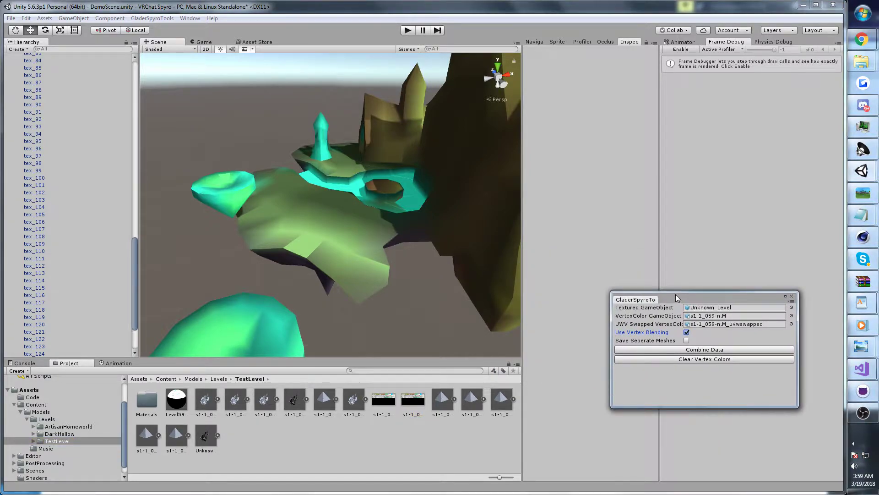
{"action": "left_click", "coordinate": [677, 349]}
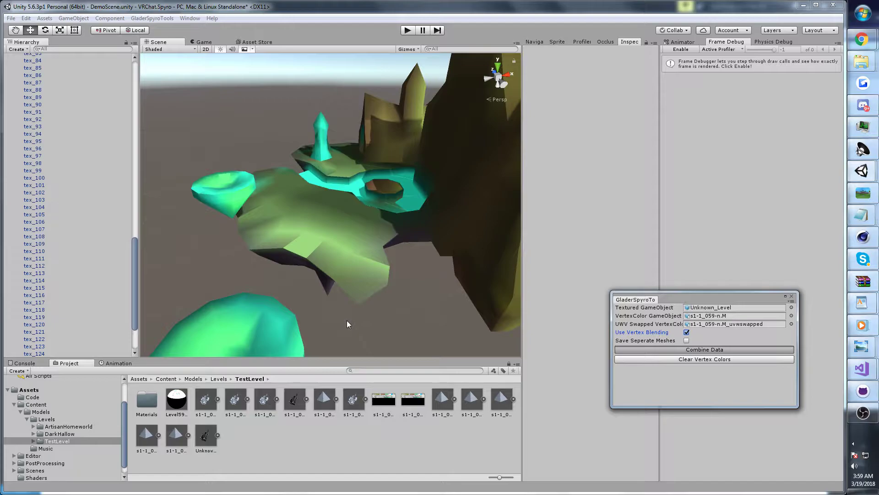
{"action": "right_click_drag", "start_coordinate": [339, 322], "coordinate": [454, 153]}
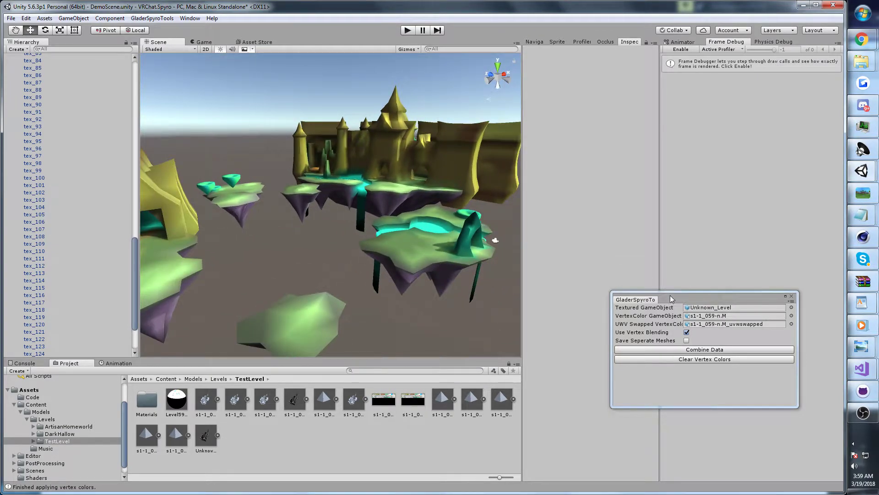
Select the foreground island piece and assign the first level texture from the TestLevel folder as Level59MapMaterial's albedo
{"action": "left_click_drag", "start_coordinate": [672, 301], "coordinate": [690, 313]}
{"action": "scroll", "coordinate": [134, 263], "scroll_direction": "up", "scroll_amount": 15}
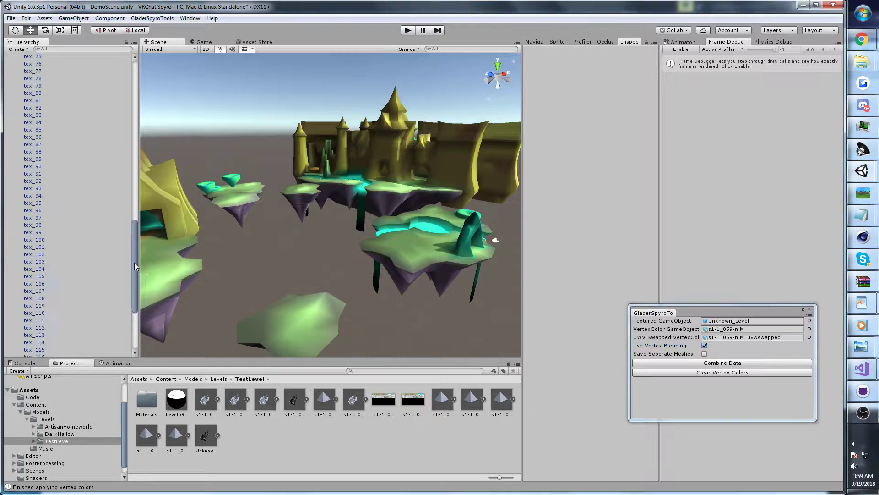
{"action": "left_click", "coordinate": [13, 79]}
{"action": "right_click_drag", "start_coordinate": [396, 210], "coordinate": [387, 236]}
{"action": "left_click", "coordinate": [327, 286]}
{"action": "left_click", "coordinate": [327, 286]}
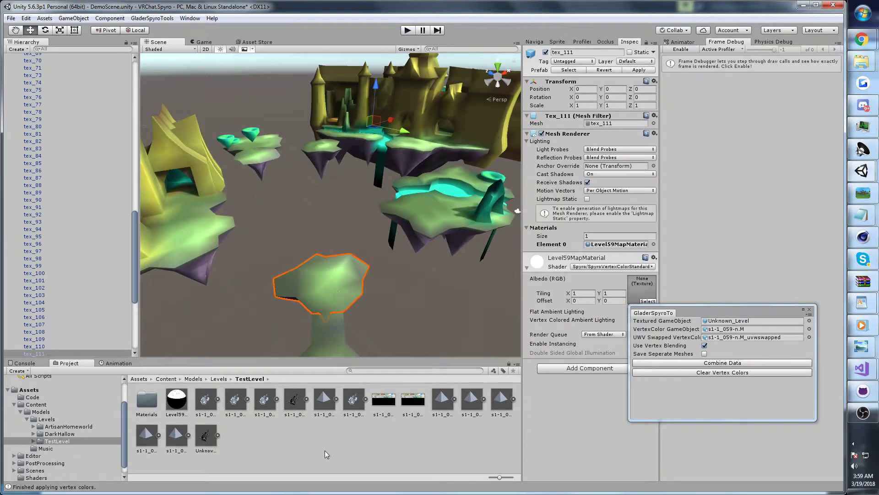
{"action": "left_click_drag", "start_coordinate": [394, 403], "coordinate": [637, 291]}
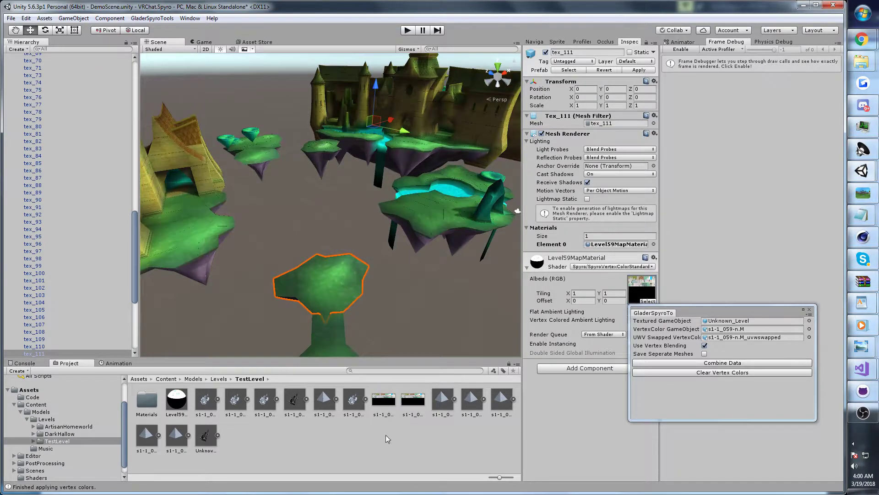
{"action": "right_click_drag", "start_coordinate": [375, 243], "coordinate": [385, 224]}
Try raising Level59MapMaterial's Flat Ambient Lighting to about 1.78 and beyond, and undo the changes
{"action": "left_click_drag", "start_coordinate": [691, 311], "coordinate": [789, 413]}
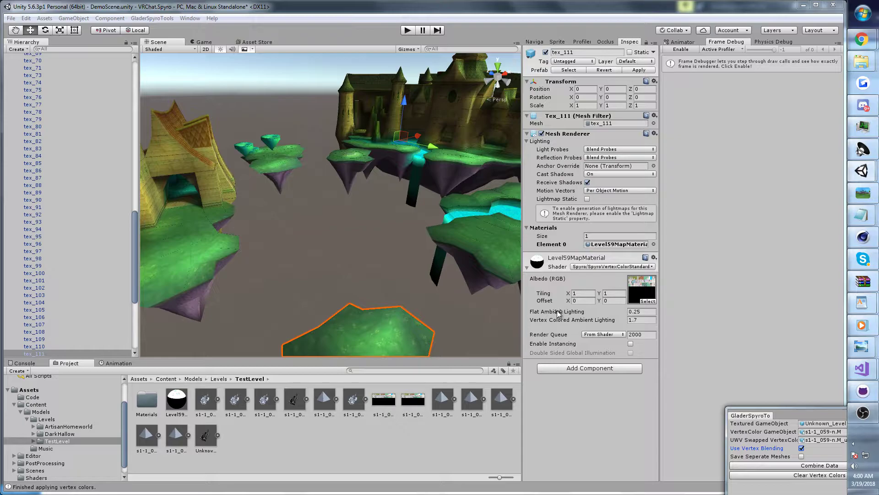
{"action": "left_click_drag", "start_coordinate": [559, 313], "coordinate": [584, 315]}
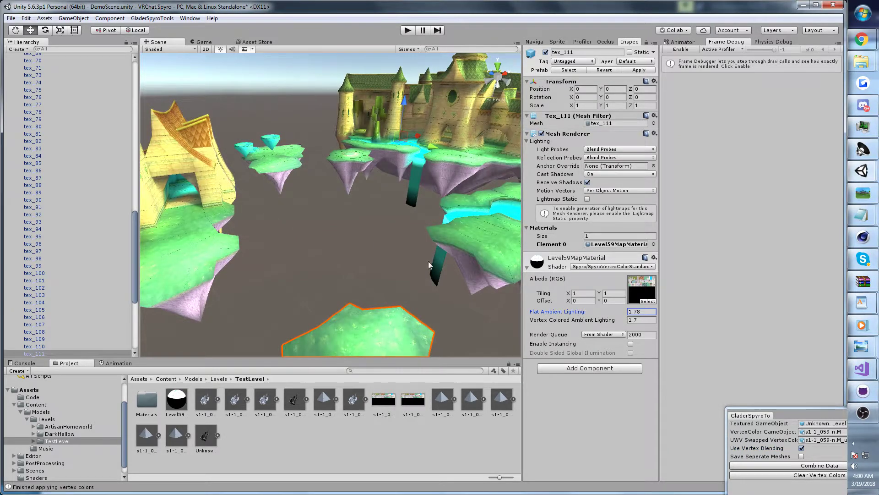
{"action": "right_click_drag", "start_coordinate": [430, 265], "coordinate": [403, 251]}
{"action": "left_click_drag", "start_coordinate": [578, 315], "coordinate": [602, 311]}
{"action": "right_click_drag", "start_coordinate": [433, 233], "coordinate": [393, 228]}
{"action": "key", "text": "ctrl+z"}
{"action": "key", "text": "ctrl+z"}
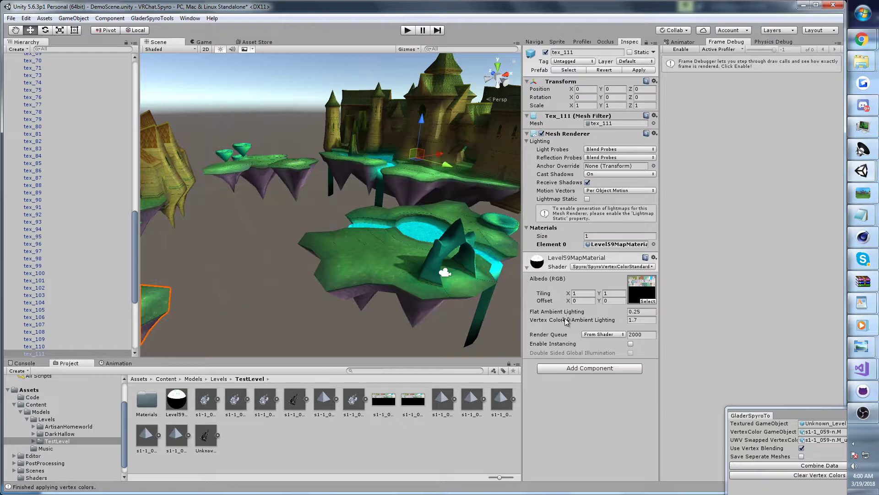
Open the scene's lighting settings, set the environment lighting Intensity Multiplier to 0, and close them
{"action": "left_click_drag", "start_coordinate": [561, 313], "coordinate": [174, 31]}
{"action": "left_click", "coordinate": [189, 18]}
{"action": "mouse_move", "coordinate": [206, 251]}
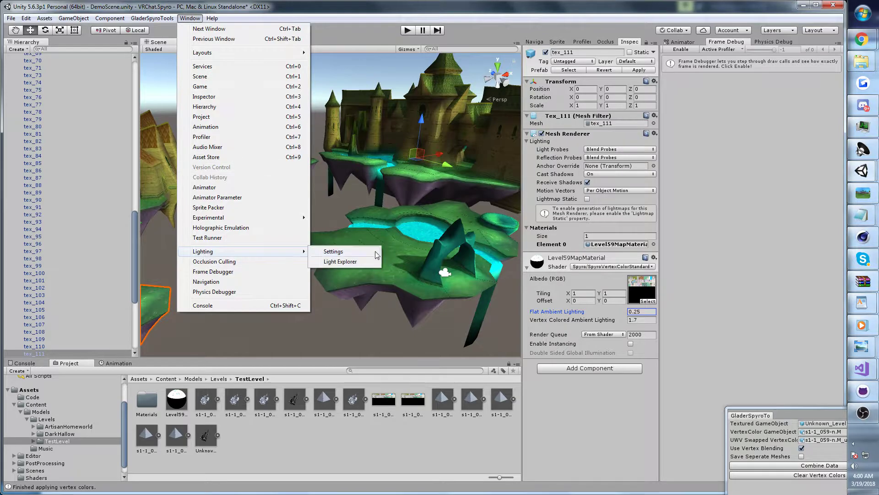
{"action": "left_click", "coordinate": [333, 251]}
{"action": "left_click_drag", "start_coordinate": [220, 300], "coordinate": [181, 301]}
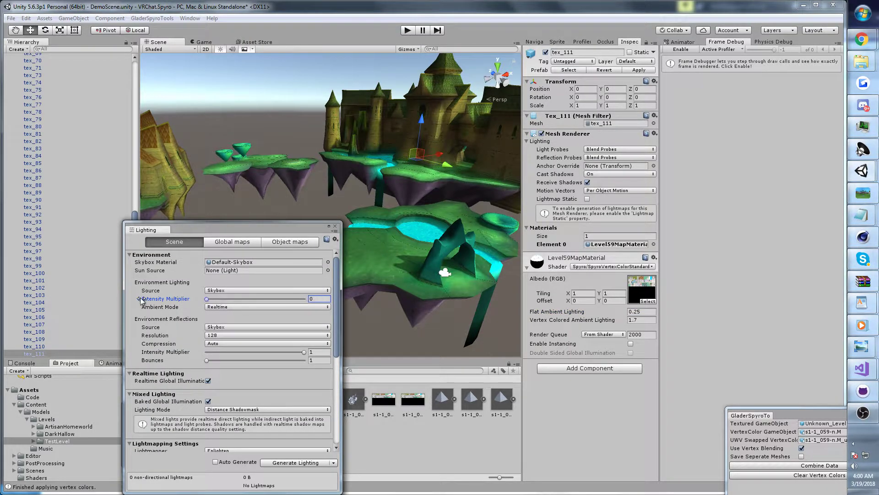
{"action": "left_click", "coordinate": [334, 227]}
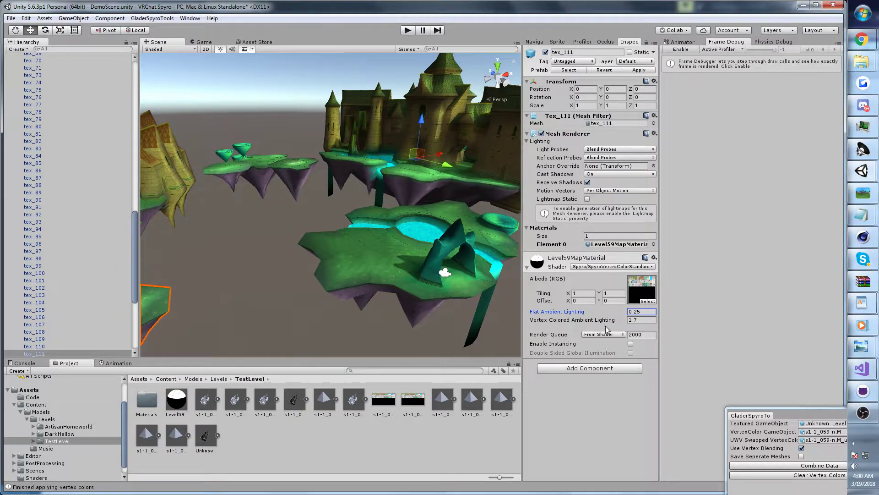
Try varying Level59MapMaterial's Vertex Colored Ambient Lighting, return it to 1.7, and inspect the castle area
{"action": "left_click_drag", "start_coordinate": [576, 320], "coordinate": [628, 326]}
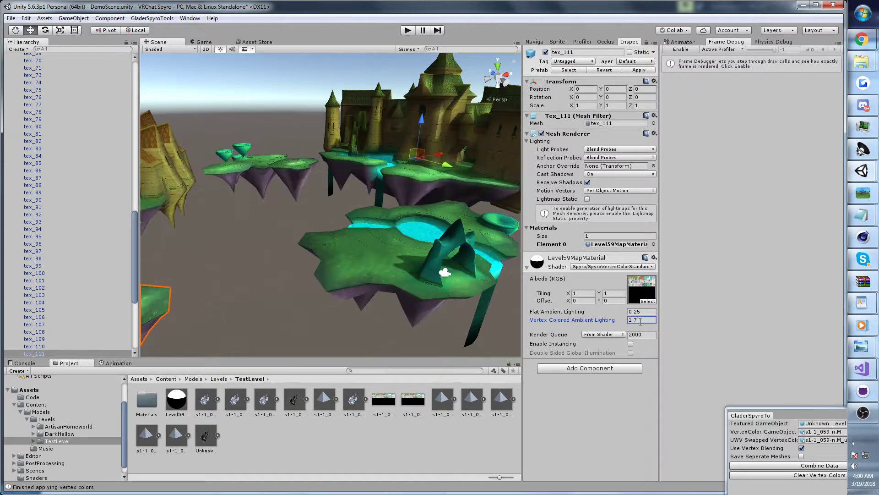
{"action": "right_click_drag", "start_coordinate": [454, 208], "coordinate": [412, 160]}
{"action": "key", "text": "w"}
{"action": "left_click", "coordinate": [353, 150]}
{"action": "right_click_drag", "start_coordinate": [352, 150], "coordinate": [386, 178]}
{"action": "left_click", "coordinate": [249, 241]}
{"action": "left_click", "coordinate": [312, 218]}
{"action": "right_click_drag", "start_coordinate": [311, 218], "coordinate": [344, 231]}
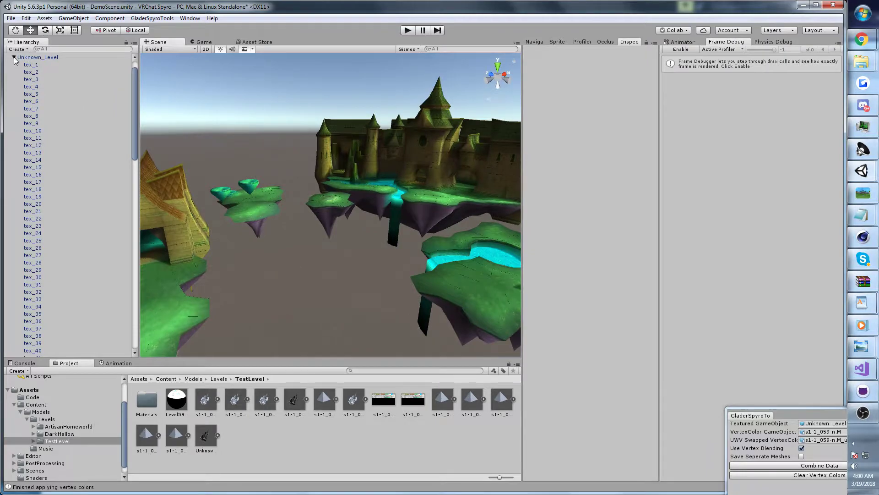
Collapse the Unknown_Level hierarchy and save DemoScene
{"action": "left_click", "coordinate": [14, 58]}
{"action": "left_click", "coordinate": [38, 79]}
{"action": "left_click", "coordinate": [254, 131]}
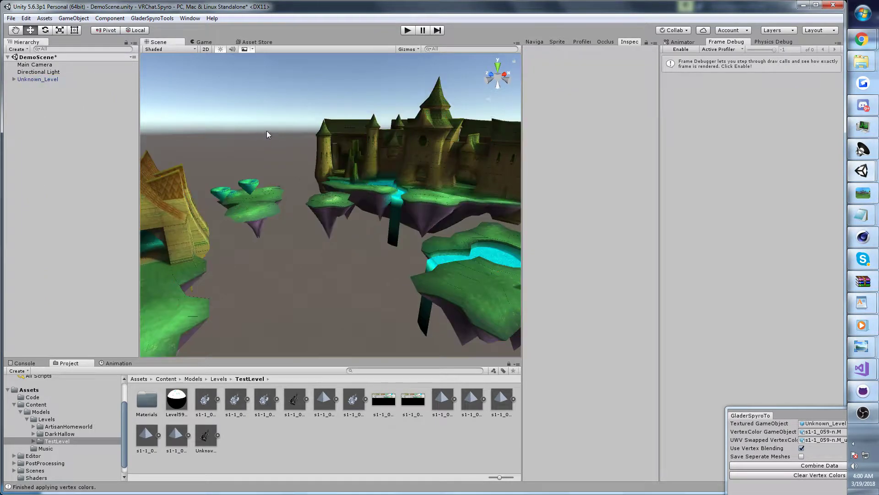
{"action": "key", "text": "ctrl+s"}
{"action": "right_click_drag", "start_coordinate": [267, 131], "coordinate": [294, 138]}
Enable Save Seperate Meshes in GladerSpyroTools
{"action": "left_click_drag", "start_coordinate": [781, 415], "coordinate": [609, 312]}
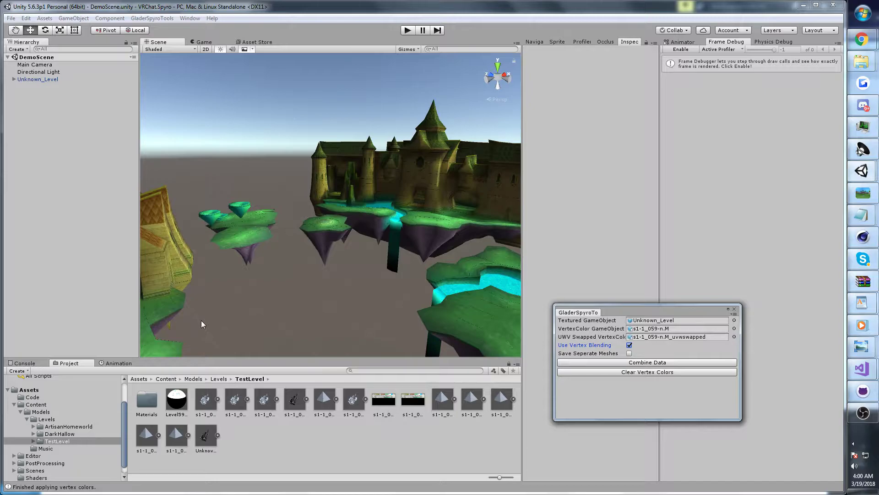
{"action": "left_click", "coordinate": [629, 354]}
{"action": "left_click_drag", "start_coordinate": [623, 309], "coordinate": [559, 291]}
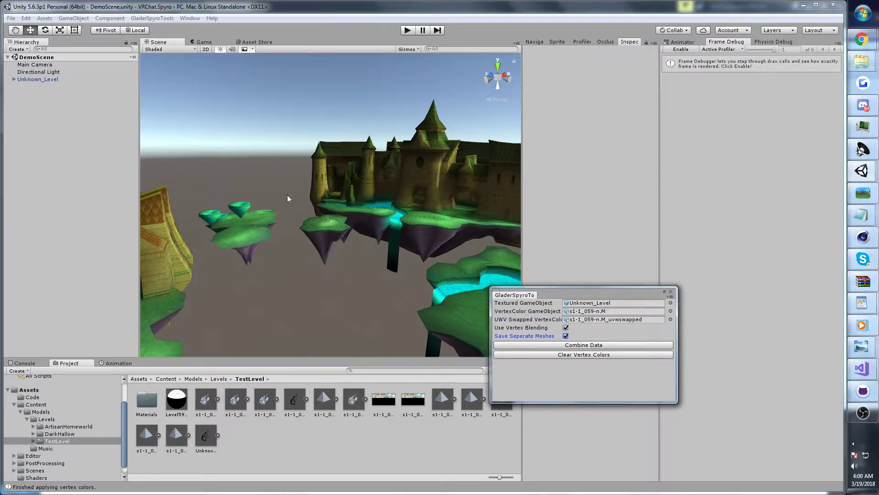
Expand Unknown_Level, check its tex_1 piece, and combine the level data with separate mesh saving enabled
{"action": "left_click", "coordinate": [14, 79]}
{"action": "left_click", "coordinate": [42, 81]}
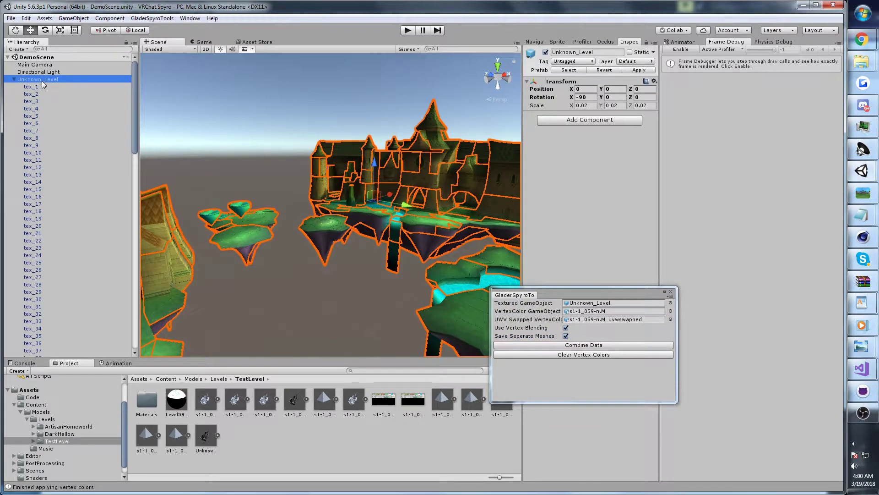
{"action": "left_click", "coordinate": [38, 86]}
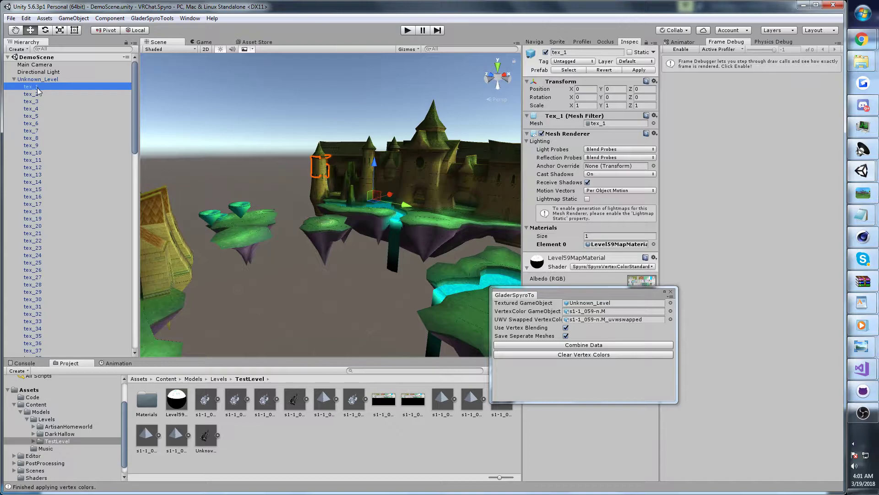
{"action": "left_click", "coordinate": [36, 82]}
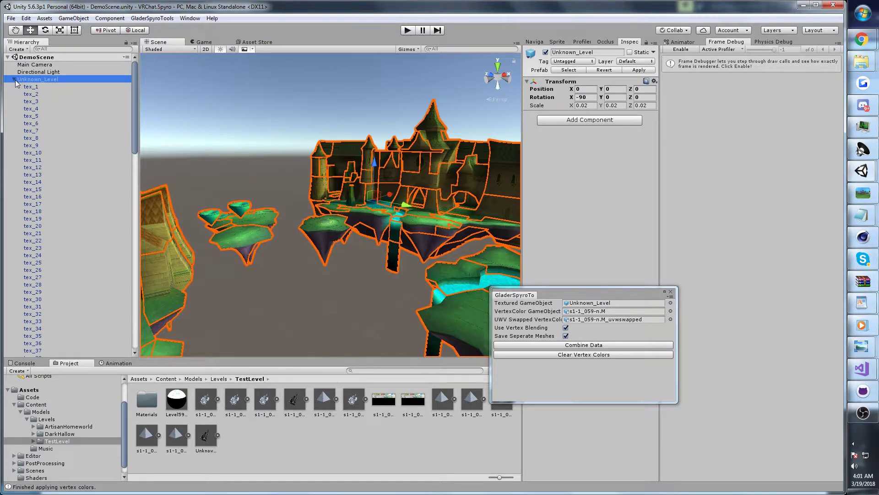
{"action": "left_click_drag", "start_coordinate": [548, 293], "coordinate": [598, 308]}
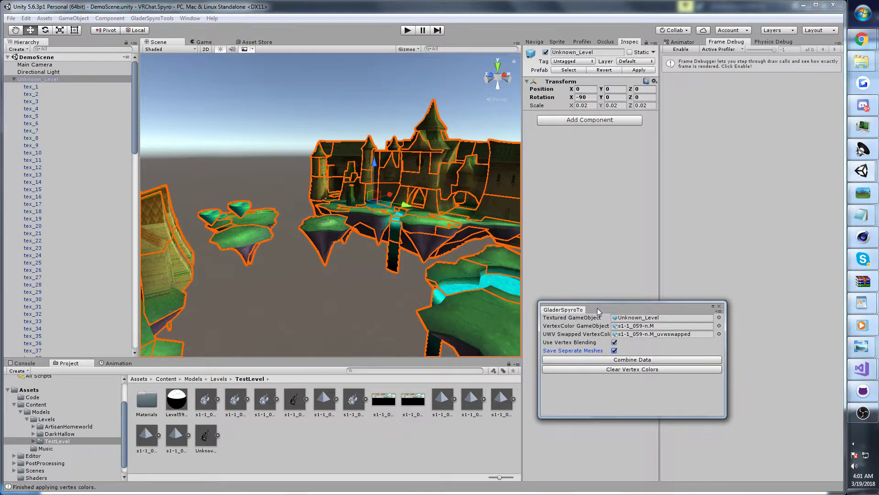
{"action": "left_click", "coordinate": [621, 363]}
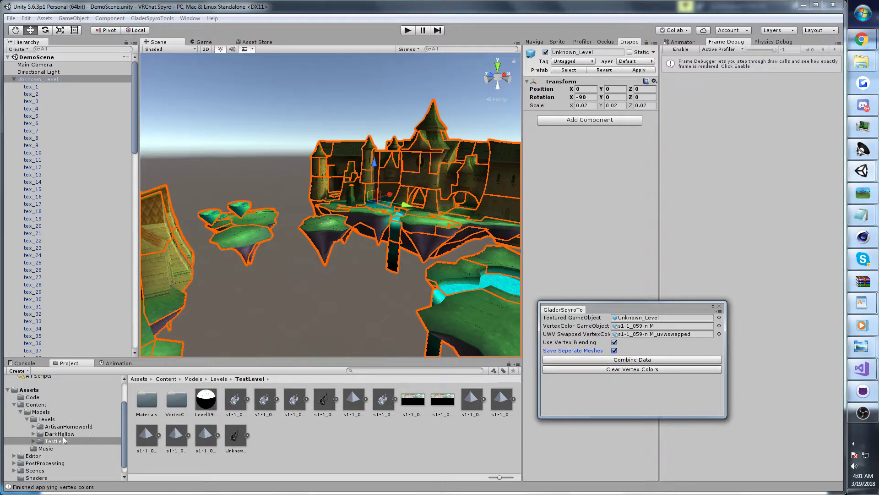
Open the VertexColoredMeshes folder in TestLevel and examine the saved tex_2(Clone) and tex_5(Clone) meshes
{"action": "double_click", "coordinate": [174, 400]}
{"action": "left_click", "coordinate": [175, 402]}
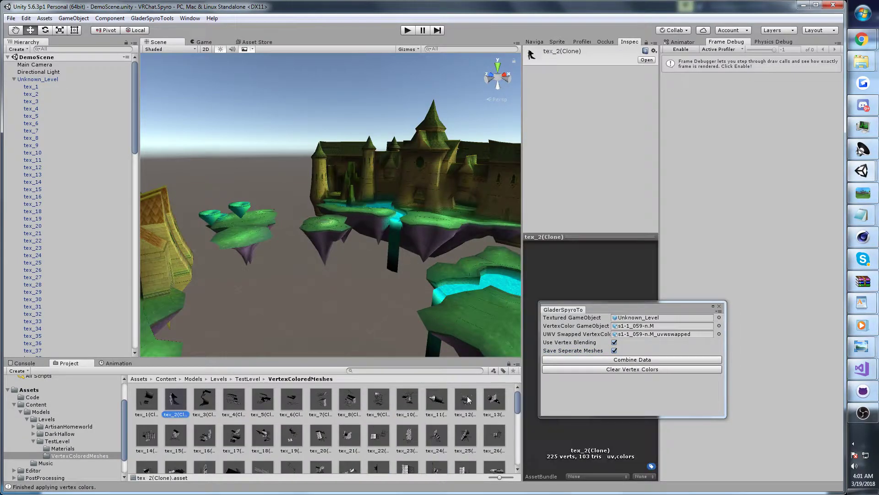
{"action": "mouse_move", "coordinate": [517, 399]}
{"action": "left_mouse_down"}
{"action": "mouse_move", "coordinate": [517, 463]}
{"action": "mouse_move", "coordinate": [517, 399]}
{"action": "left_mouse_up"}
{"action": "left_click", "coordinate": [349, 415]}
{"action": "left_click", "coordinate": [258, 395]}
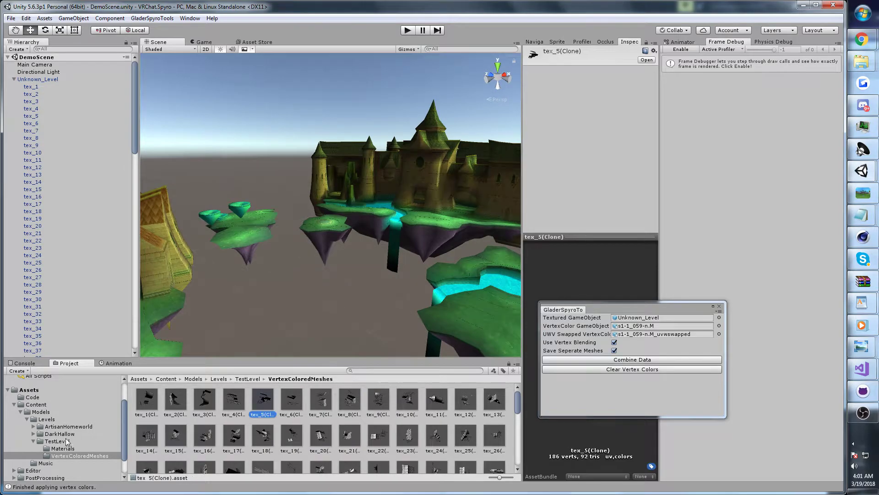
Return to the Levels folder, preview the level in the game view, and switch back to the scene view
{"action": "left_click", "coordinate": [63, 427]}
{"action": "left_click", "coordinate": [54, 420]}
{"action": "key", "text": "w"}
{"action": "right_click_drag", "start_coordinate": [281, 222], "coordinate": [299, 205]}
{"action": "left_click", "coordinate": [212, 42]}
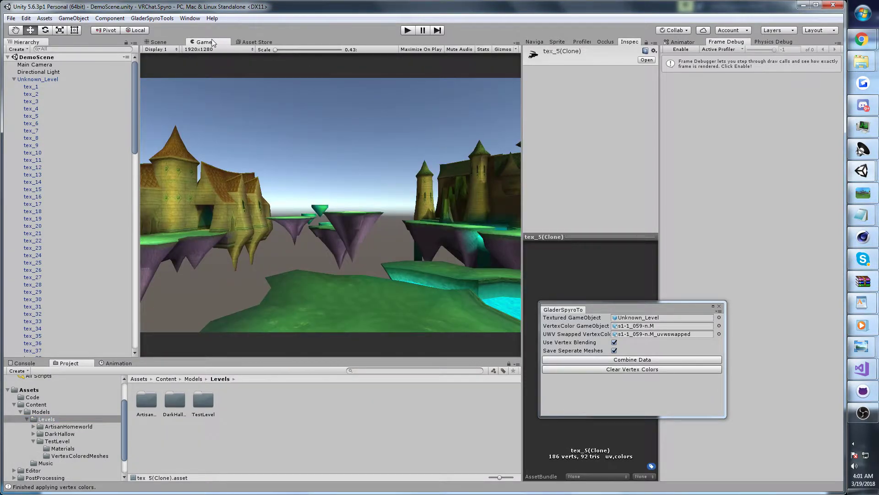
{"action": "left_click", "coordinate": [159, 41]}
Select the small floating island tex_67, examine its mesh and material components, and deselect it
{"action": "right_click_drag", "start_coordinate": [290, 174], "coordinate": [241, 229]}
{"action": "left_click", "coordinate": [313, 187]}
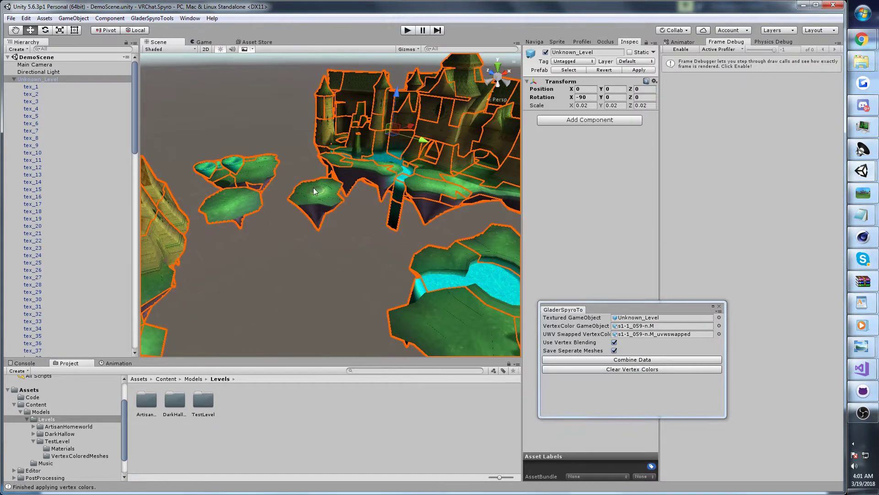
{"action": "left_click", "coordinate": [313, 188]}
{"action": "left_click_drag", "start_coordinate": [595, 310], "coordinate": [691, 351]}
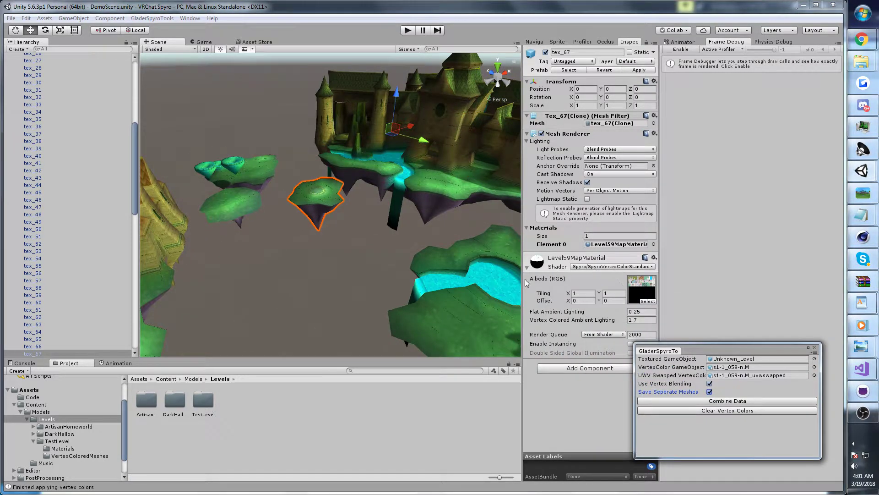
{"action": "left_click", "coordinate": [379, 245]}
{"action": "left_click", "coordinate": [307, 206]}
{"action": "left_click", "coordinate": [307, 206]}
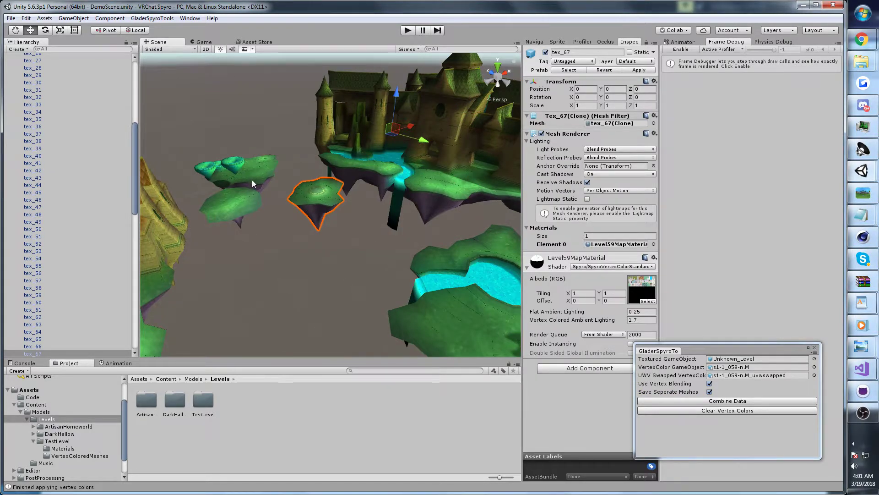
{"action": "left_click", "coordinate": [335, 237]}
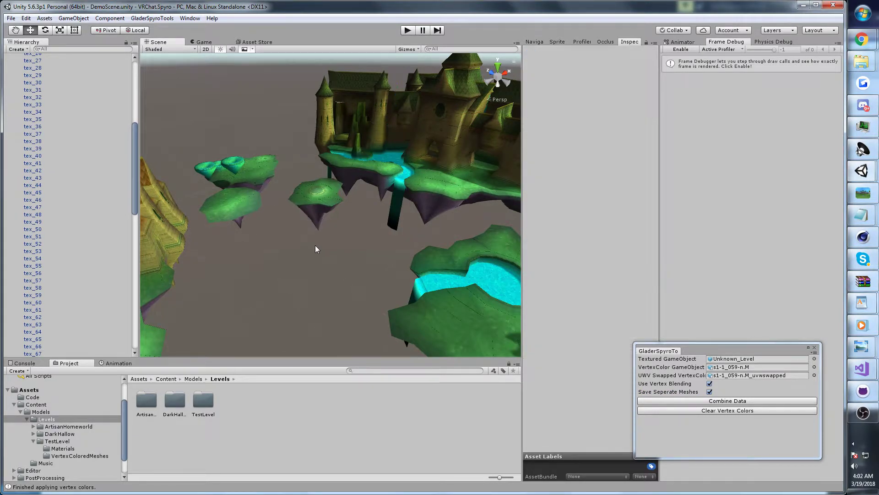
Reopen the scene's lighting settings and disable Realtime Global Illumination
{"action": "key", "text": "w"}
{"action": "right_click_drag", "start_coordinate": [335, 237], "coordinate": [263, 259]}
{"action": "left_click", "coordinate": [190, 18]}
{"action": "mouse_move", "coordinate": [211, 253]}
{"action": "left_click", "coordinate": [322, 252]}
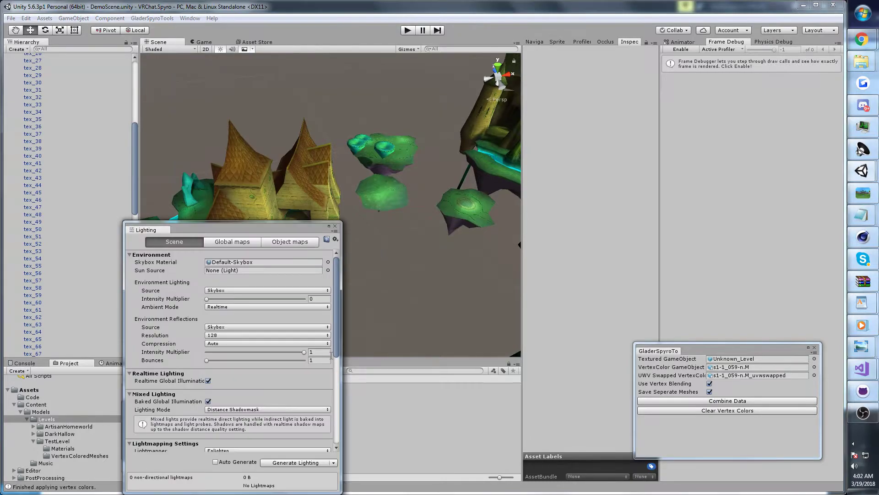
{"action": "left_click", "coordinate": [208, 380]}
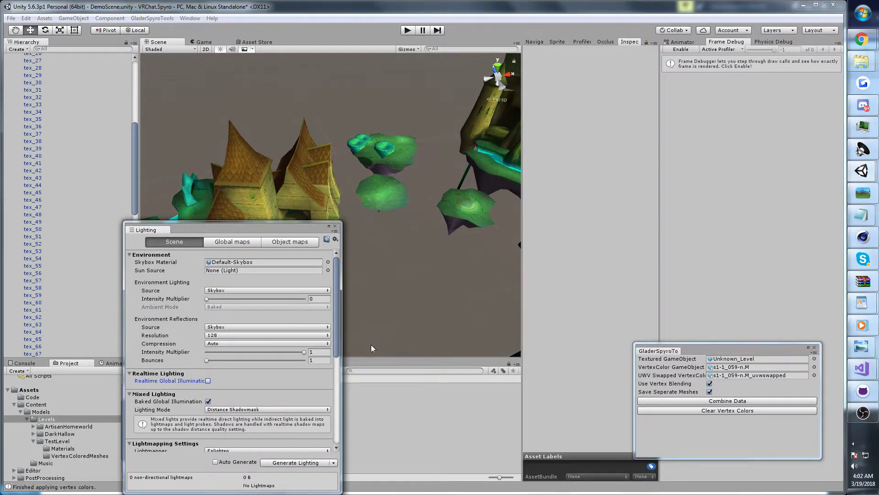
Switch the Lightmapper to Progressive (Preview) in the lightmapping settings
{"action": "scroll", "coordinate": [264, 339], "scroll_direction": "down", "scroll_amount": 5}
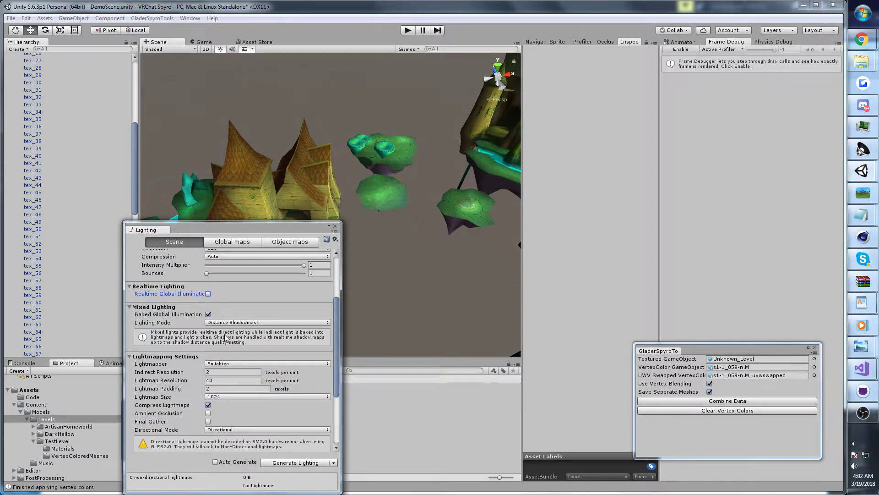
{"action": "left_click", "coordinate": [230, 364]}
{"action": "left_click", "coordinate": [237, 384]}
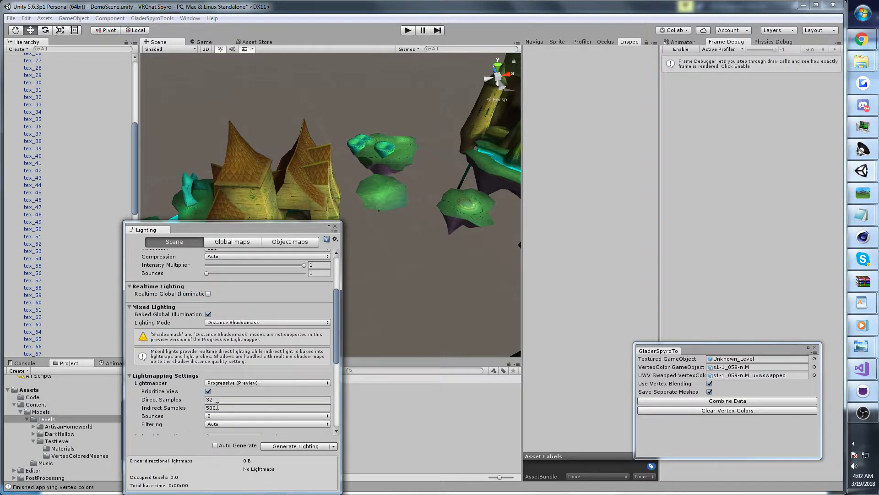
Set the Lightmap Resolution to 3 texels per unit and the Indirect Samples to 300 in the lightmapping settings
{"action": "scroll", "coordinate": [217, 405], "scroll_direction": "down", "scroll_amount": 4}
{"action": "left_click", "coordinate": [215, 360]}
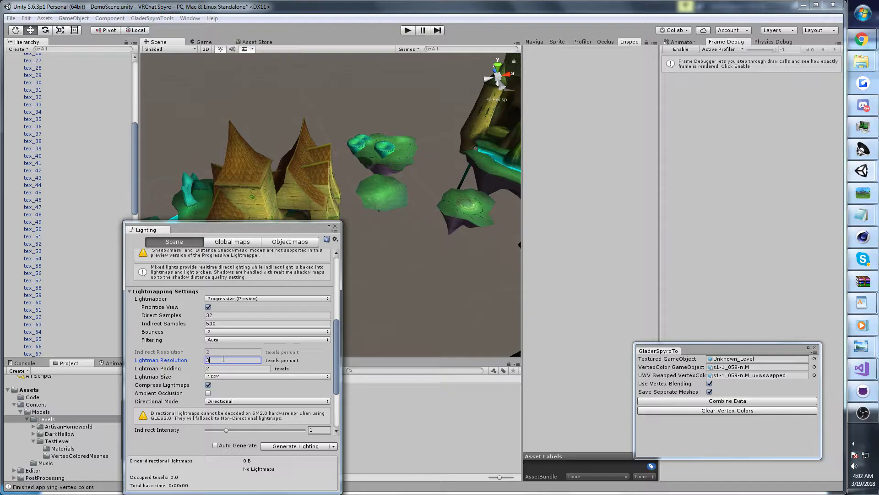
{"action": "left_click", "coordinate": [216, 324]}
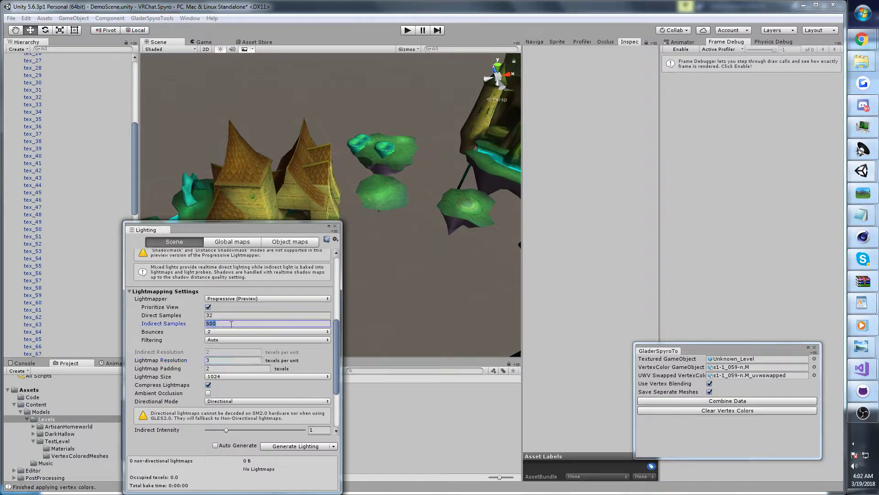
{"action": "type", "text": "300"}
Change the Mixed Lighting mode for the scene and try to generate the lighting
{"action": "left_click_drag", "start_coordinate": [245, 230], "coordinate": [299, 188]}
{"action": "scroll", "coordinate": [387, 304], "scroll_direction": "up", "scroll_amount": 5}
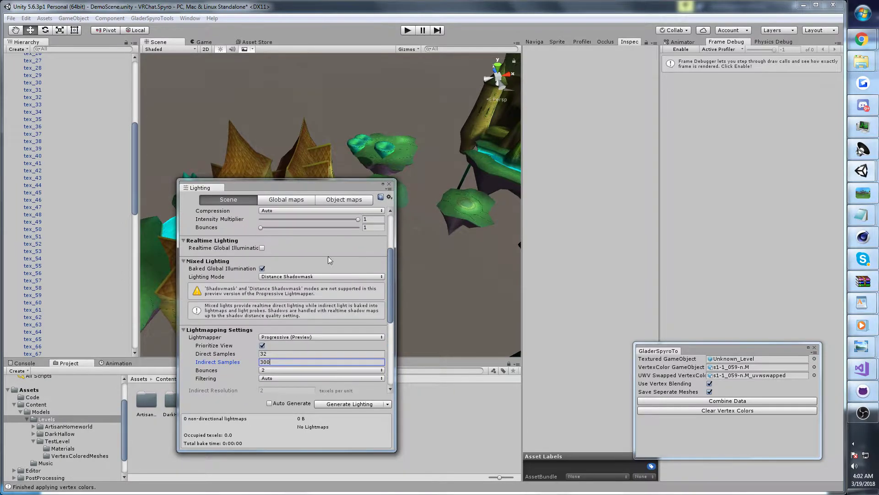
{"action": "left_click", "coordinate": [284, 276]}
{"action": "left_click", "coordinate": [293, 284]}
{"action": "left_click_drag", "start_coordinate": [393, 282], "coordinate": [389, 325]}
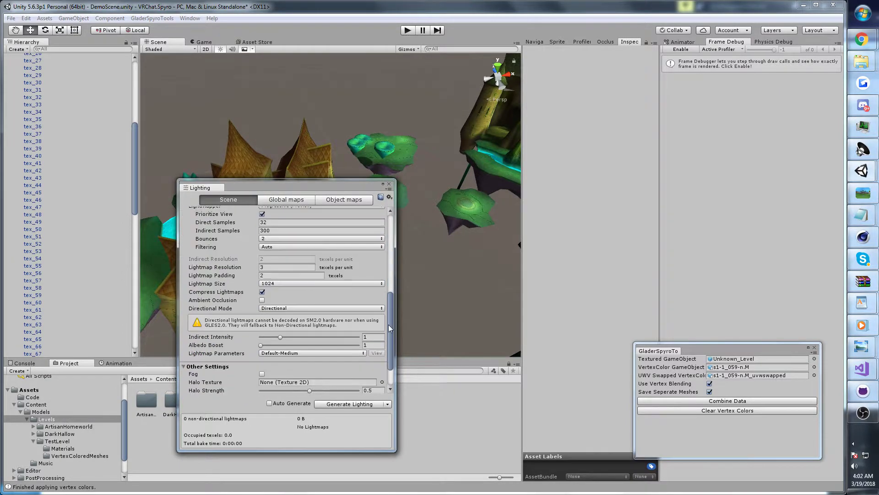
{"action": "left_click", "coordinate": [345, 408]}
Mark the Unknown_Level object and its children as static, and check which static flags are enabled
{"action": "left_click_drag", "start_coordinate": [135, 140], "coordinate": [135, 81]}
{"action": "left_click", "coordinate": [38, 79]}
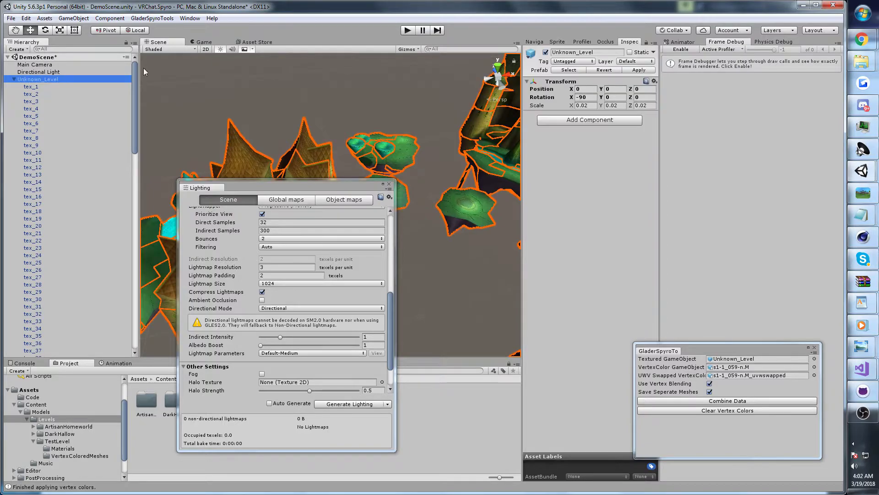
{"action": "left_click", "coordinate": [632, 53]}
{"action": "left_click", "coordinate": [383, 270]}
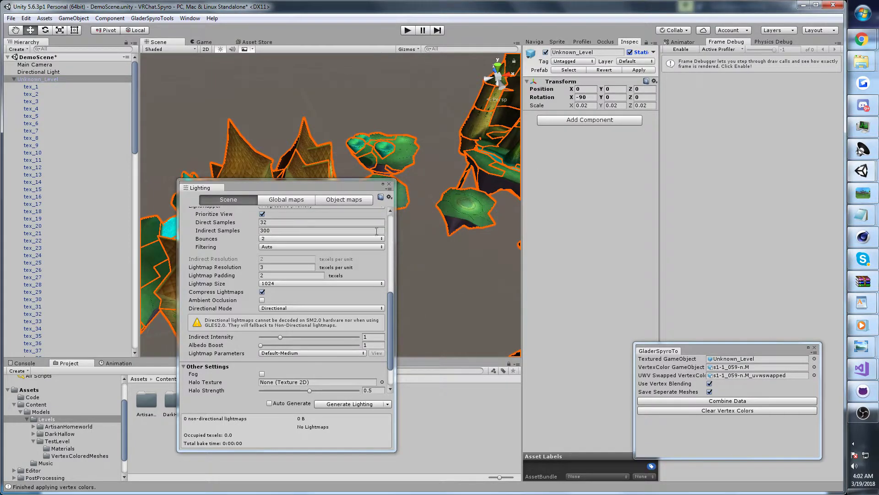
{"action": "left_click", "coordinate": [653, 53]}
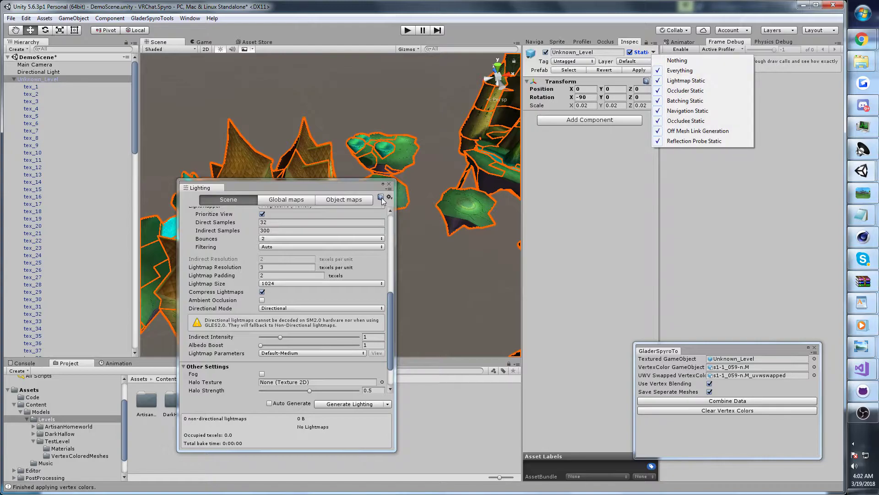
Set the Directional Light's mode to Baked
{"action": "left_click_drag", "start_coordinate": [350, 187], "coordinate": [516, 243]}
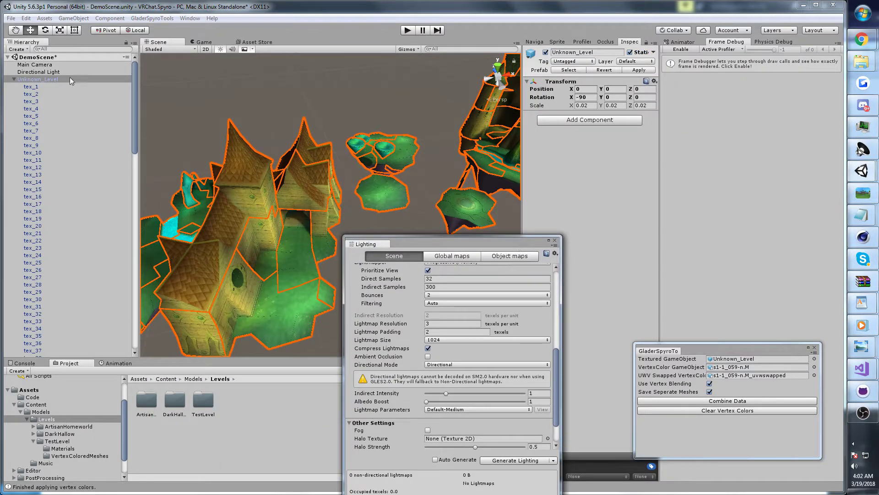
{"action": "left_click", "coordinate": [55, 72]}
{"action": "left_click", "coordinate": [618, 146]}
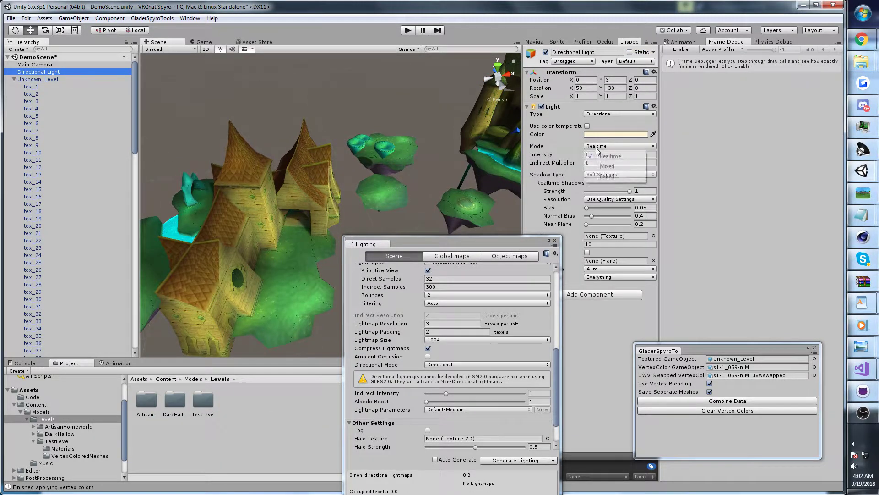
{"action": "left_click", "coordinate": [611, 177]}
Generate the scene's lighting and move the lighting window clear of the scene view
{"action": "left_click_drag", "start_coordinate": [442, 244], "coordinate": [374, 208]}
{"action": "left_click", "coordinate": [464, 425]}
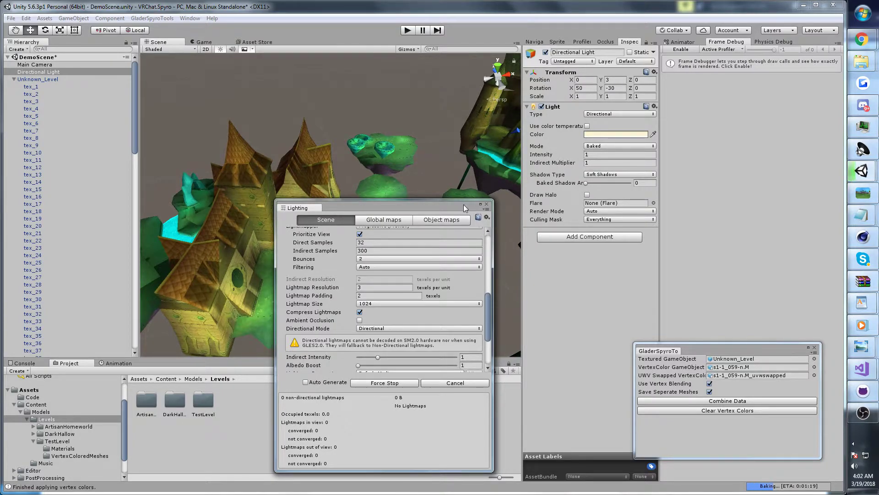
{"action": "left_click_drag", "start_coordinate": [460, 209], "coordinate": [337, 328]}
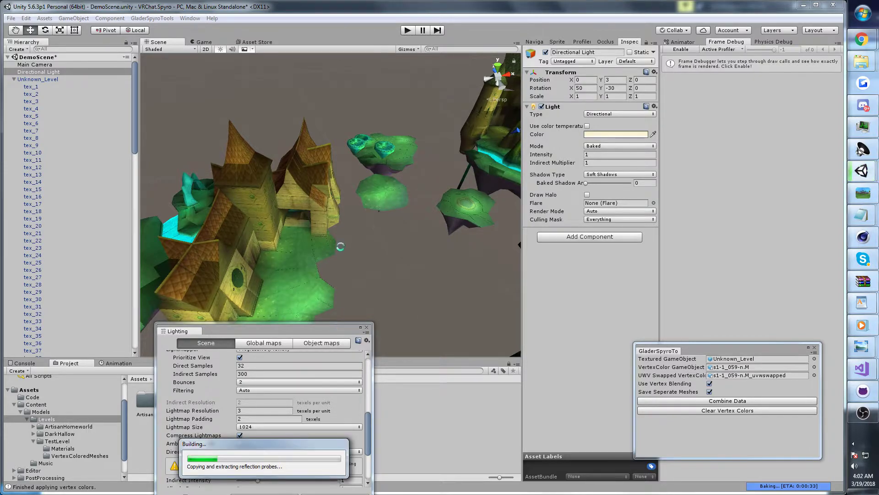
Preview the baked level in the game view and return to the scene view
{"action": "mouse_move", "coordinate": [372, 241]}
{"action": "right_mouse_down"}
{"action": "mouse_move", "coordinate": [344, 247]}
{"action": "mouse_move", "coordinate": [363, 251]}
{"action": "mouse_move", "coordinate": [368, 240]}
{"action": "right_mouse_up"}
{"action": "key", "text": "w"}
{"action": "left_click", "coordinate": [199, 43]}
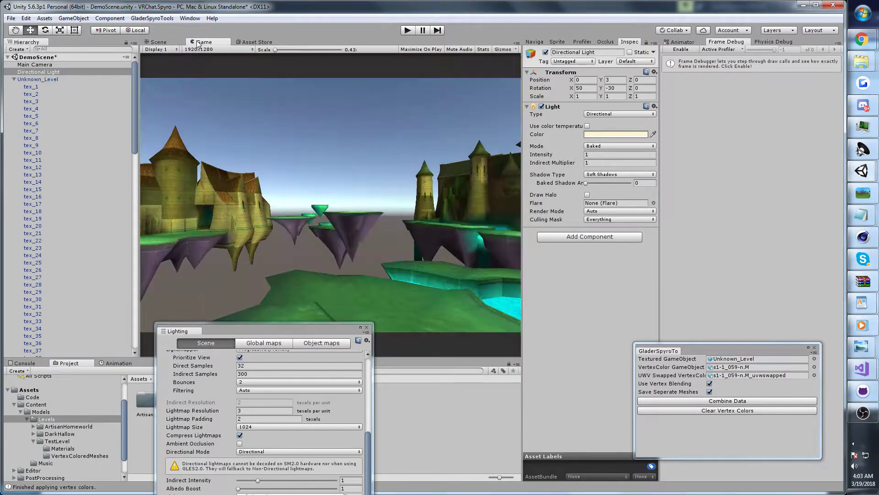
{"action": "left_click", "coordinate": [162, 42]}
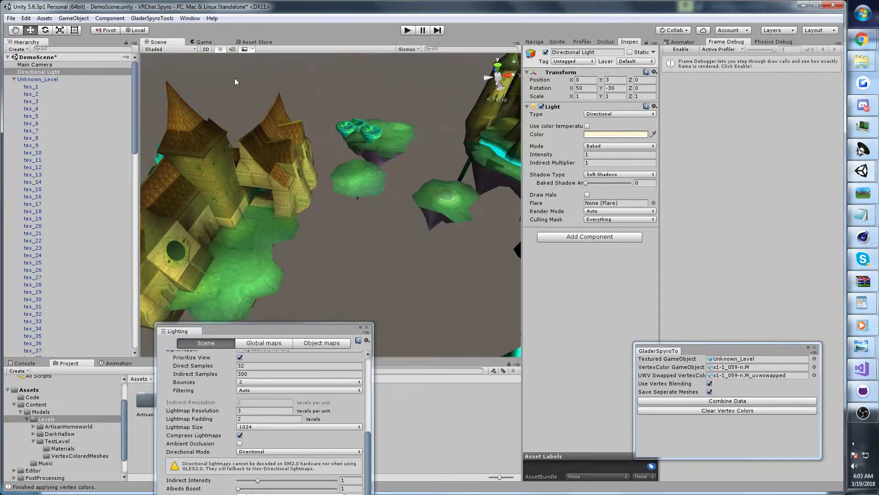
Select the ground piece tex_124 and examine the bake on its surface, its renderer settings and the lightmapping settings
{"action": "right_click_drag", "start_coordinate": [235, 82], "coordinate": [421, 149]}
{"action": "left_click", "coordinate": [304, 238]}
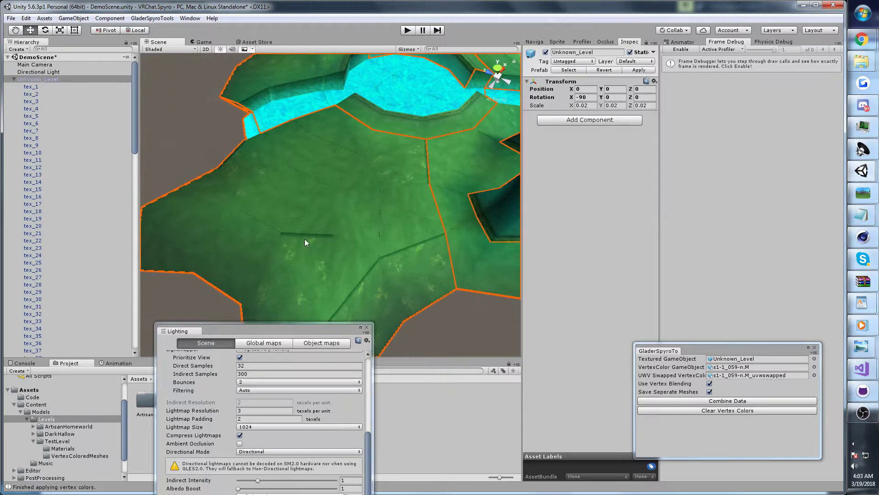
{"action": "left_click_drag", "start_coordinate": [298, 334], "coordinate": [363, 235]}
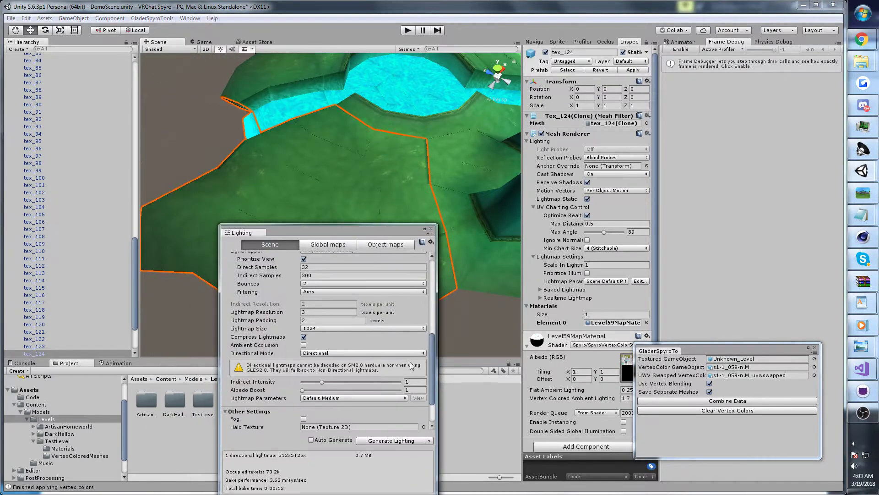
{"action": "left_click_drag", "start_coordinate": [430, 363], "coordinate": [433, 392]}
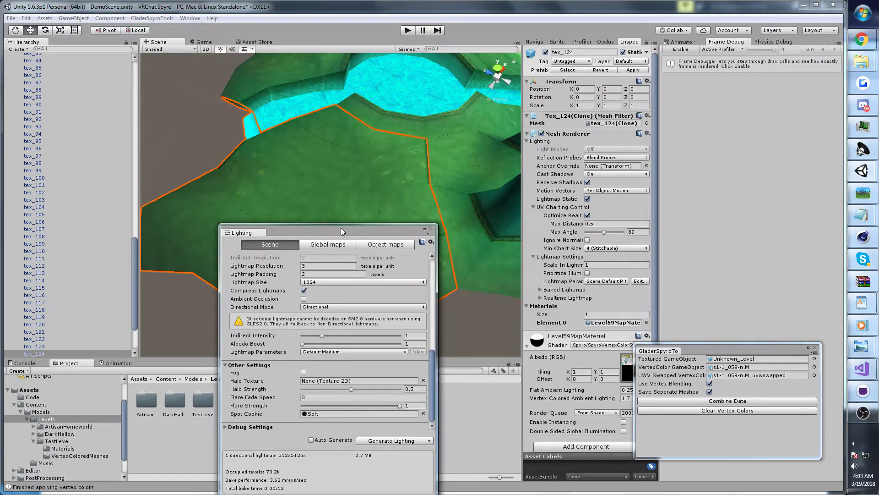
{"action": "left_click_drag", "start_coordinate": [342, 229], "coordinate": [323, 365]}
{"action": "right_click_drag", "start_coordinate": [328, 202], "coordinate": [246, 114]}
{"action": "key", "text": "w"}
{"action": "right_click_drag", "start_coordinate": [358, 197], "coordinate": [279, 73]}
Compare the level in the Baked Lightmap and Shaded draw modes, ending in Baked Lightmap
{"action": "left_click", "coordinate": [156, 49]}
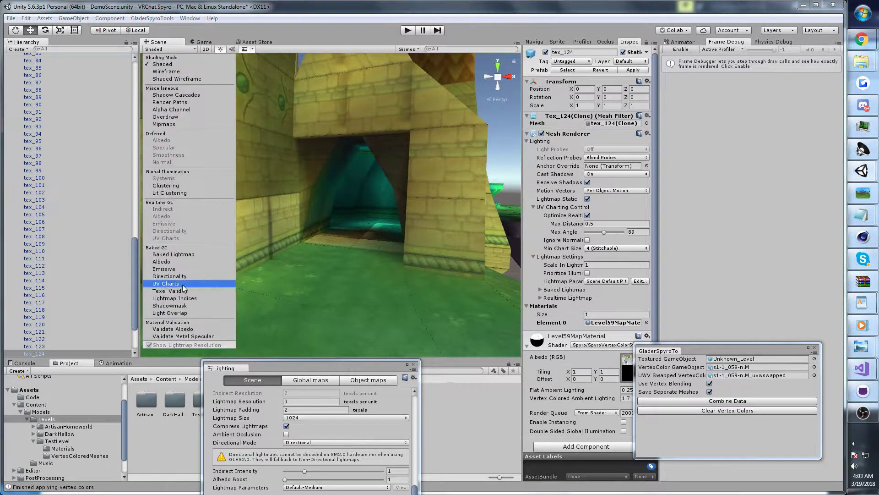
{"action": "left_click", "coordinate": [183, 261]}
{"action": "mouse_move", "coordinate": [335, 247]}
{"action": "right_mouse_down"}
{"action": "mouse_move", "coordinate": [371, 224]}
{"action": "mouse_move", "coordinate": [393, 261]}
{"action": "mouse_move", "coordinate": [393, 238]}
{"action": "mouse_move", "coordinate": [596, 139]}
{"action": "mouse_move", "coordinate": [748, 180]}
{"action": "mouse_move", "coordinate": [385, 252]}
{"action": "mouse_move", "coordinate": [357, 206]}
{"action": "mouse_move", "coordinate": [238, 212]}
{"action": "mouse_move", "coordinate": [197, 198]}
{"action": "mouse_move", "coordinate": [343, 330]}
{"action": "mouse_move", "coordinate": [304, 291]}
{"action": "mouse_move", "coordinate": [302, 318]}
{"action": "mouse_move", "coordinate": [387, 261]}
{"action": "mouse_move", "coordinate": [356, 313]}
{"action": "mouse_move", "coordinate": [328, 274]}
{"action": "mouse_move", "coordinate": [342, 260]}
{"action": "mouse_move", "coordinate": [204, 110]}
{"action": "right_mouse_up"}
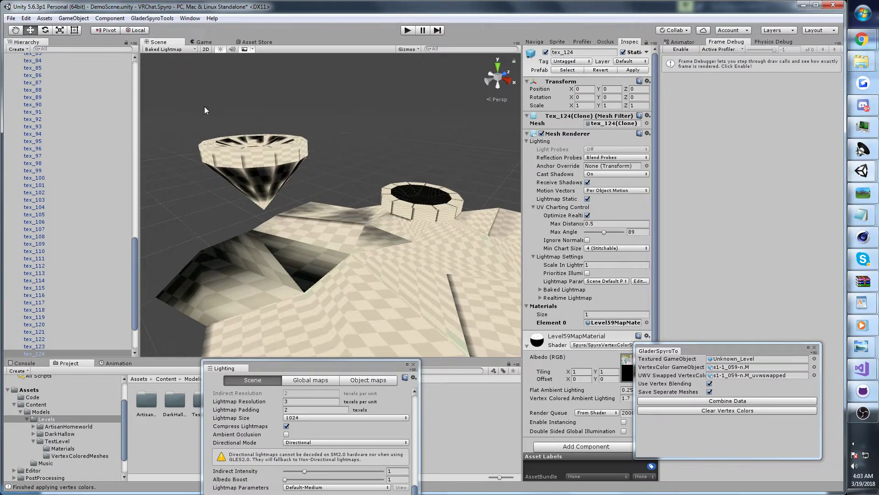
{"action": "left_click", "coordinate": [167, 50]}
{"action": "left_click", "coordinate": [162, 64]}
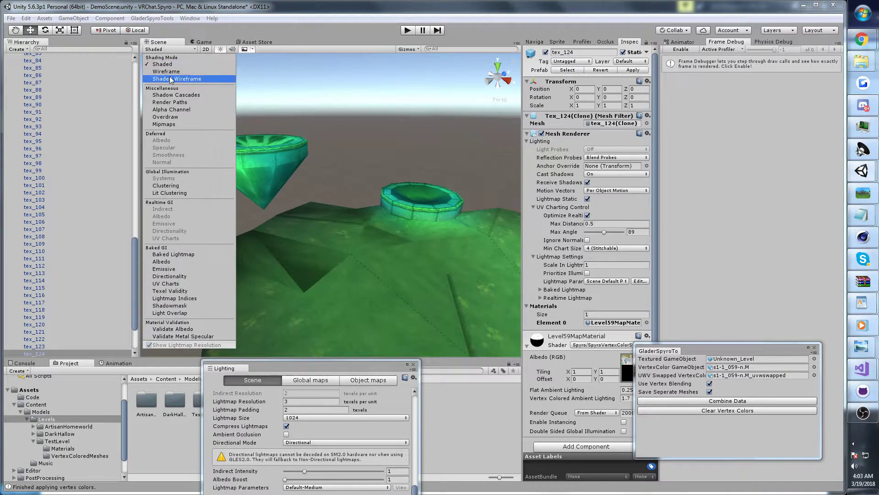
{"action": "left_click", "coordinate": [179, 252]}
{"action": "right_click_drag", "start_coordinate": [311, 214], "coordinate": [485, 229]}
Open the TestLevel folder in the project assets and select the Unknown_Level object in the scene hierarchy
{"action": "left_click_drag", "start_coordinate": [304, 370], "coordinate": [420, 463]}
{"action": "left_click", "coordinate": [61, 448]}
{"action": "left_click", "coordinate": [60, 440]}
{"action": "left_click_drag", "start_coordinate": [135, 249], "coordinate": [135, 54]}
{"action": "left_click", "coordinate": [40, 80]}
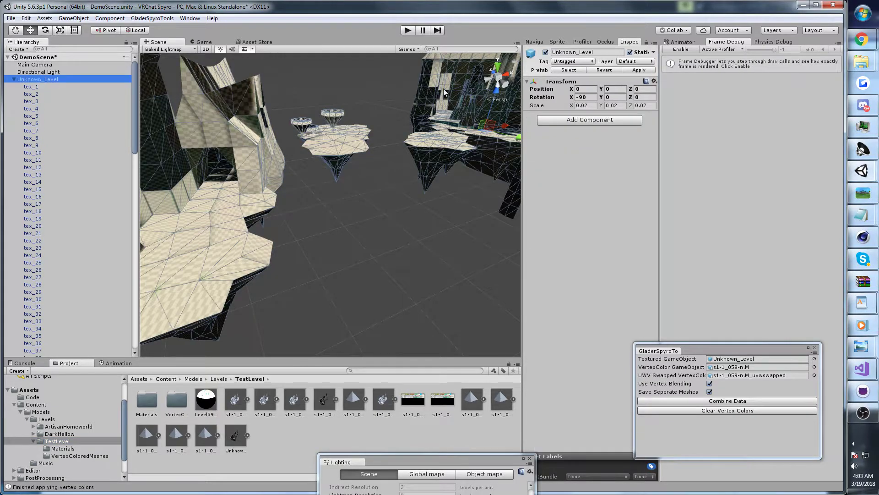
Switch the scene view back to Shaded and revert Unknown_Level to its prefab
{"action": "left_click", "coordinate": [179, 48]}
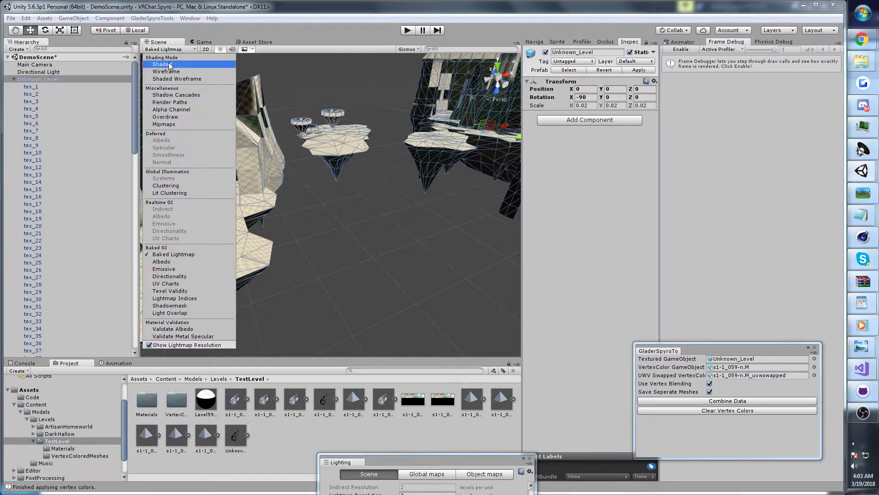
{"action": "left_click", "coordinate": [158, 56]}
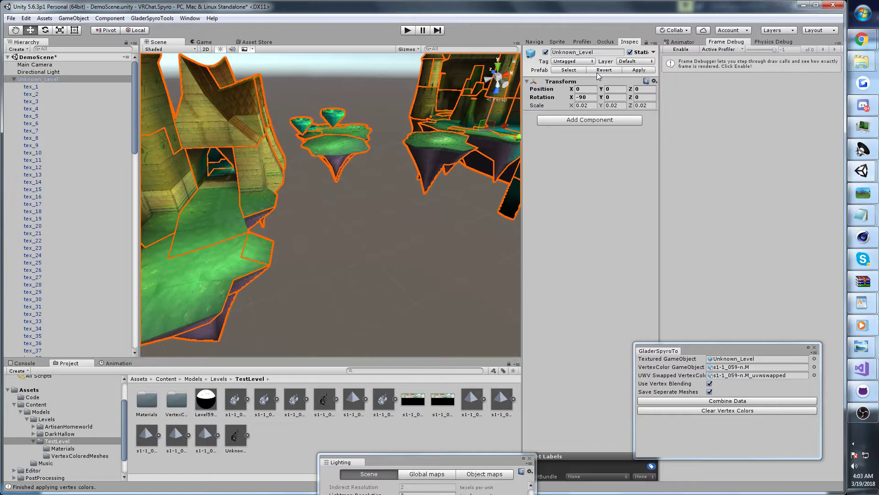
{"action": "left_click", "coordinate": [597, 73]}
{"action": "left_click_drag", "start_coordinate": [412, 210], "coordinate": [250, 212], "text": "alt"}
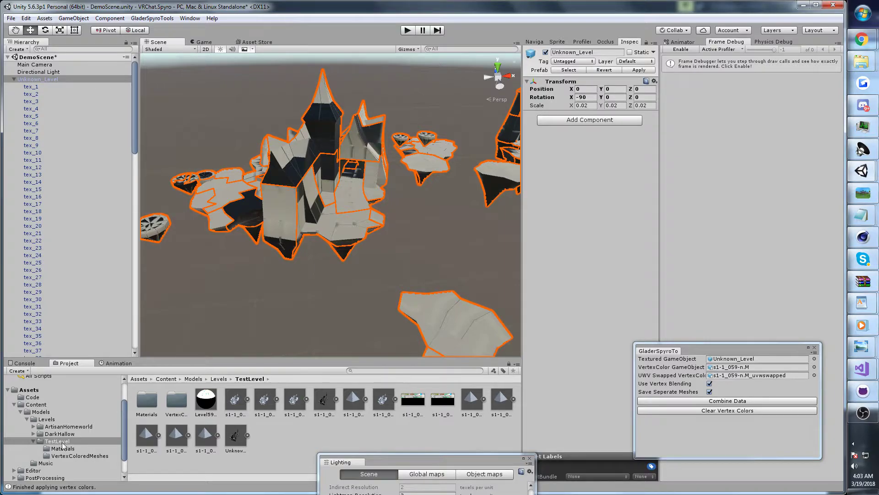
Search TestLevel for "59 .T", enable Generate Lightmap UVs for the s1-1_059-n.T model, and apply the import settings
{"action": "left_click", "coordinate": [322, 401]}
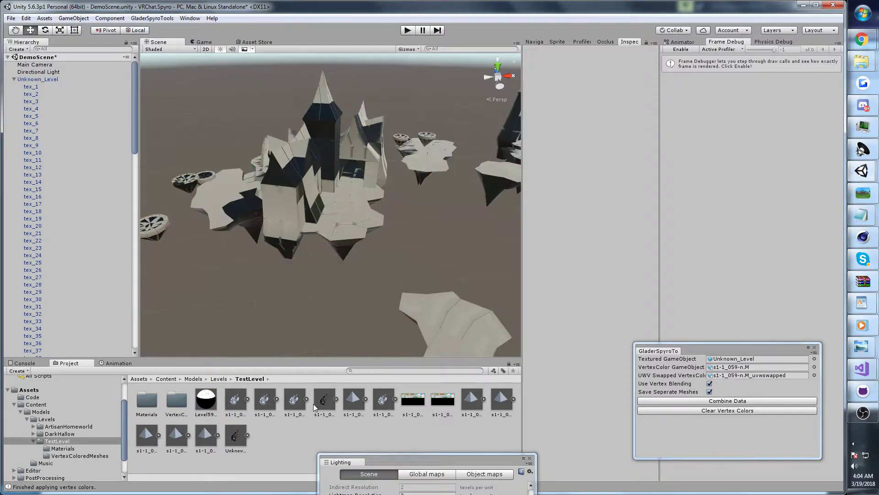
{"action": "type", "text": "59 .T"}
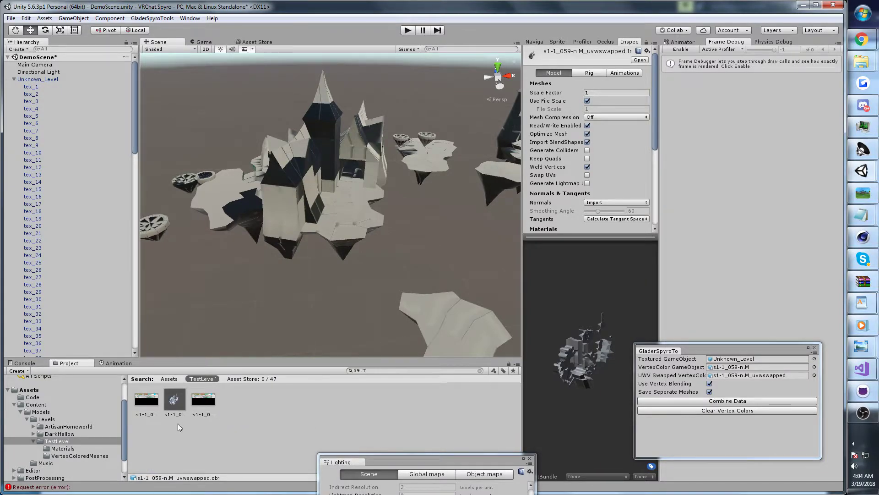
{"action": "left_click", "coordinate": [176, 410]}
{"action": "left_click", "coordinate": [588, 183]}
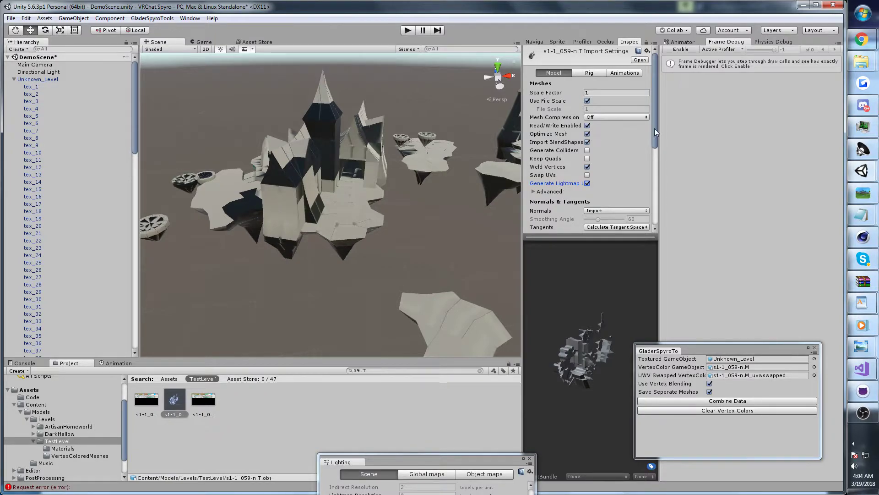
{"action": "left_click_drag", "start_coordinate": [655, 128], "coordinate": [654, 182]}
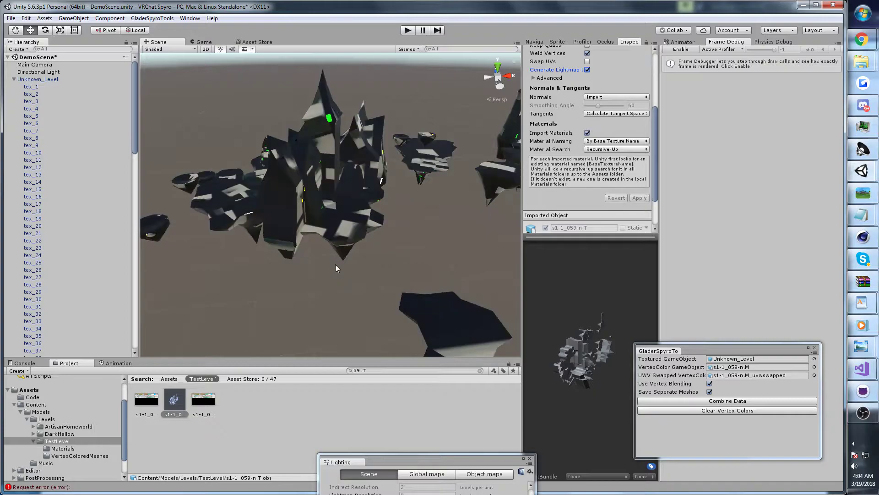
{"action": "right_click_drag", "start_coordinate": [393, 230], "coordinate": [422, 221]}
{"action": "right_click_drag", "start_coordinate": [341, 233], "coordinate": [367, 232]}
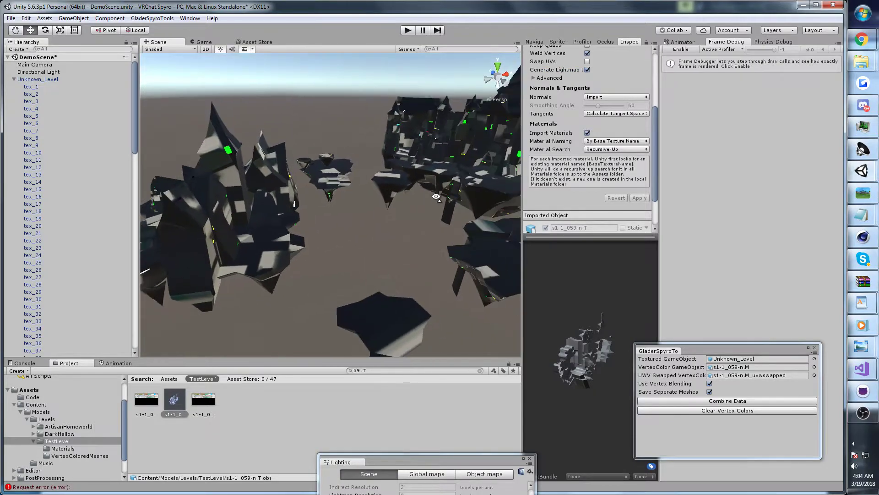
Search the TestLevel folder for ".M" and select both s1-1_059-n.M and s1-1_059-n.M_uvwswapped
{"action": "left_click", "coordinate": [65, 442]}
{"action": "left_click", "coordinate": [377, 371]}
{"action": "key", "text": "BackSpace"}
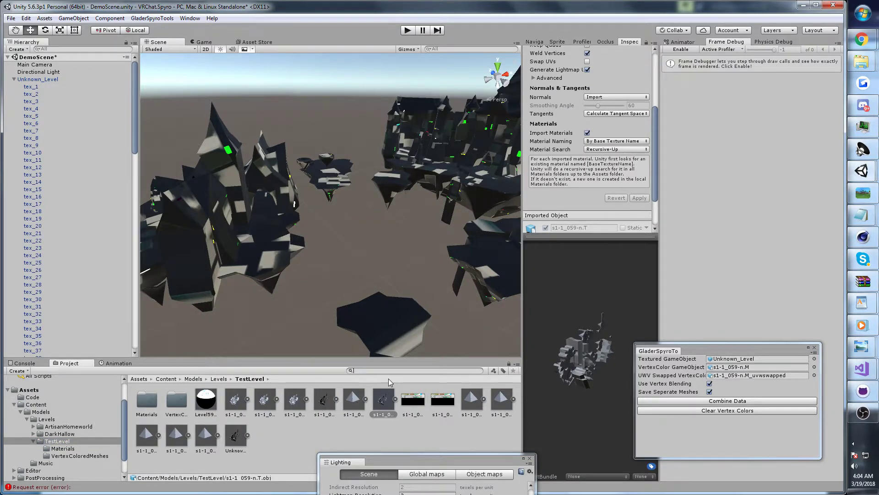
{"action": "type", "text": ".M"}
{"action": "left_click", "coordinate": [154, 401]}
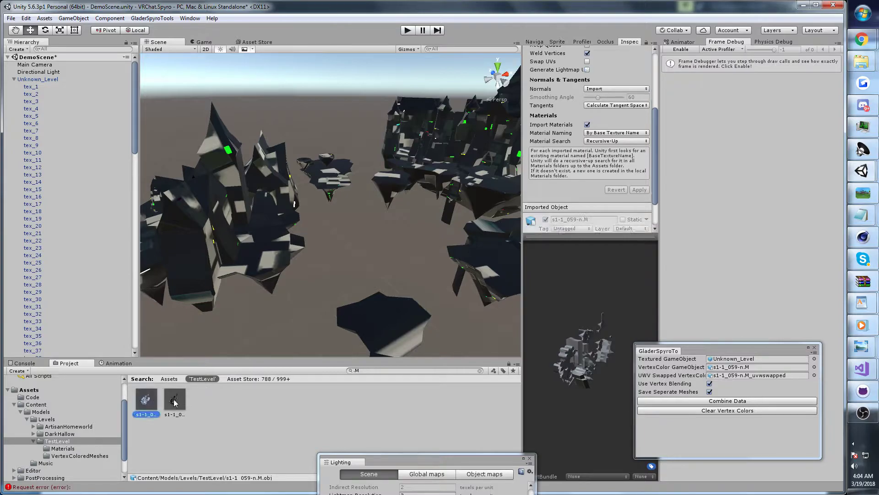
{"action": "left_click", "coordinate": [175, 400], "text": "shift"}
{"action": "left_click", "coordinate": [175, 400]}
{"action": "left_click", "coordinate": [140, 400], "text": "shift"}
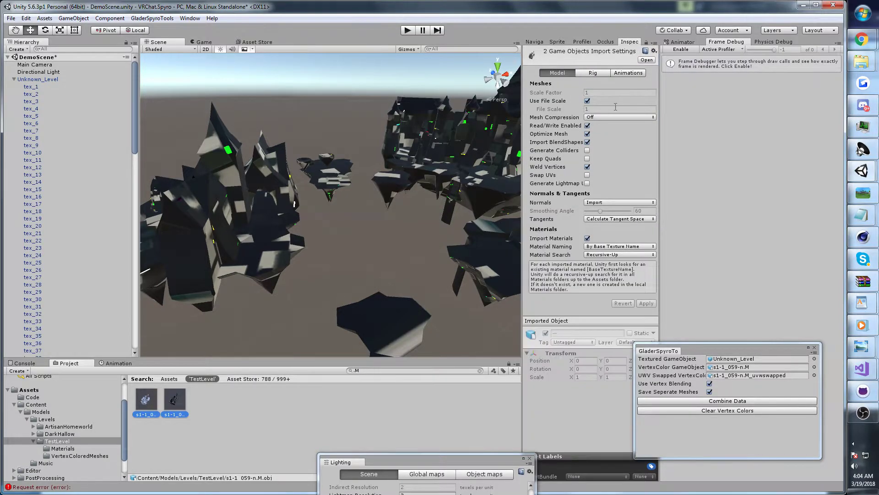
Disable Weld Vertices and Optimize Mesh for both selected vertex colour models and apply the import settings
{"action": "left_click", "coordinate": [587, 167]}
{"action": "left_click", "coordinate": [587, 134]}
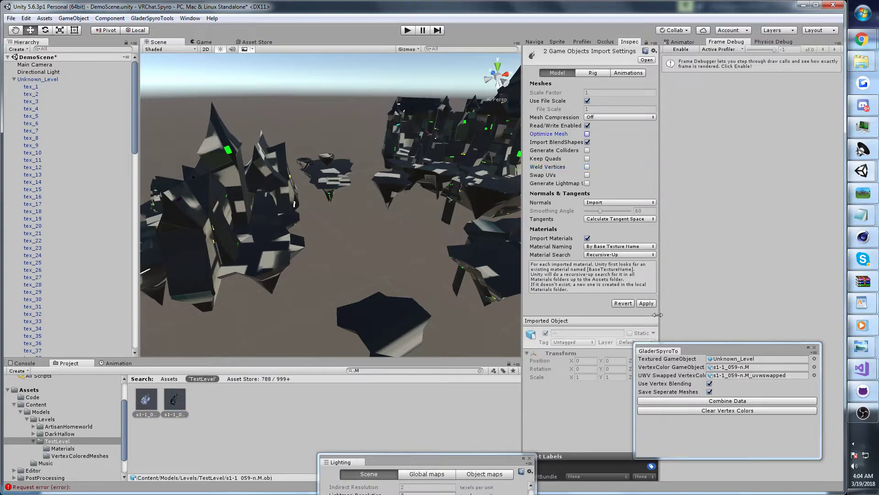
{"action": "left_click", "coordinate": [646, 303]}
{"action": "mouse_move", "coordinate": [322, 227]}
{"action": "right_mouse_down"}
{"action": "mouse_move", "coordinate": [317, 186]}
{"action": "mouse_move", "coordinate": [320, 237]}
{"action": "right_mouse_up"}
{"action": "key", "text": "w"}
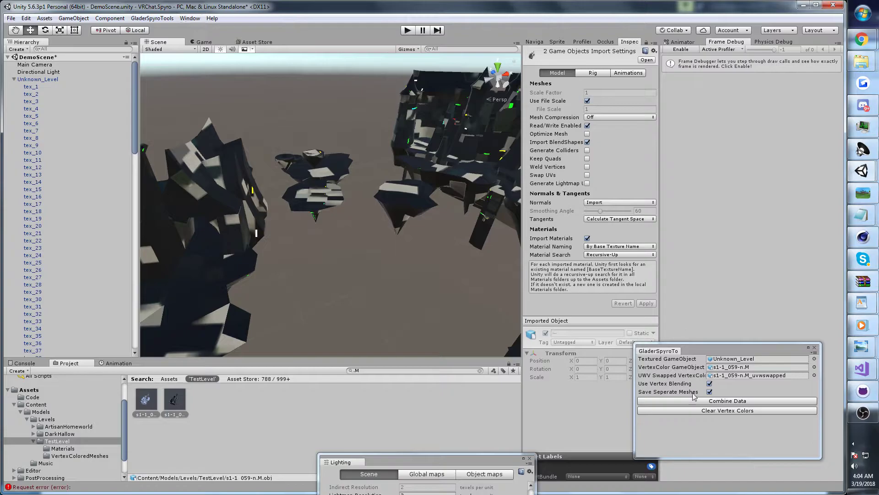
Select Unknown_Level, disable Save Seperate Meshes in GladerSpyroTools, and combine the texture and vertex colour data
{"action": "left_click", "coordinate": [35, 80]}
{"action": "left_click", "coordinate": [708, 392]}
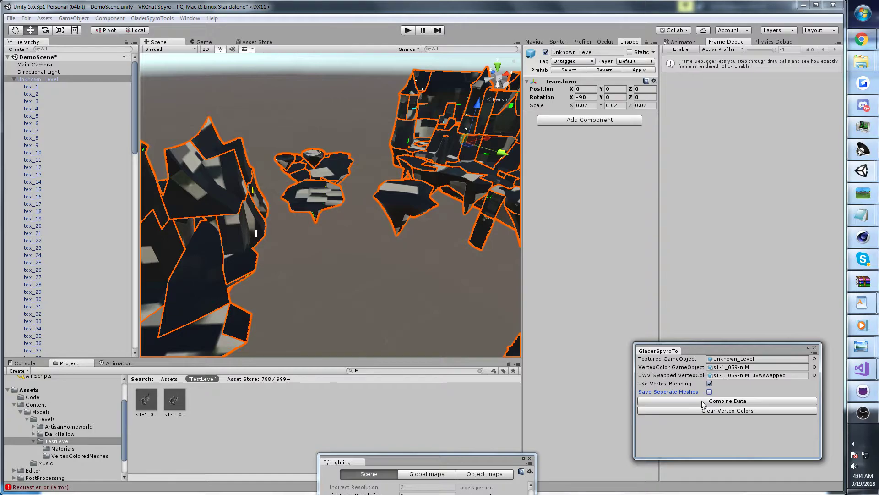
{"action": "left_click", "coordinate": [702, 401]}
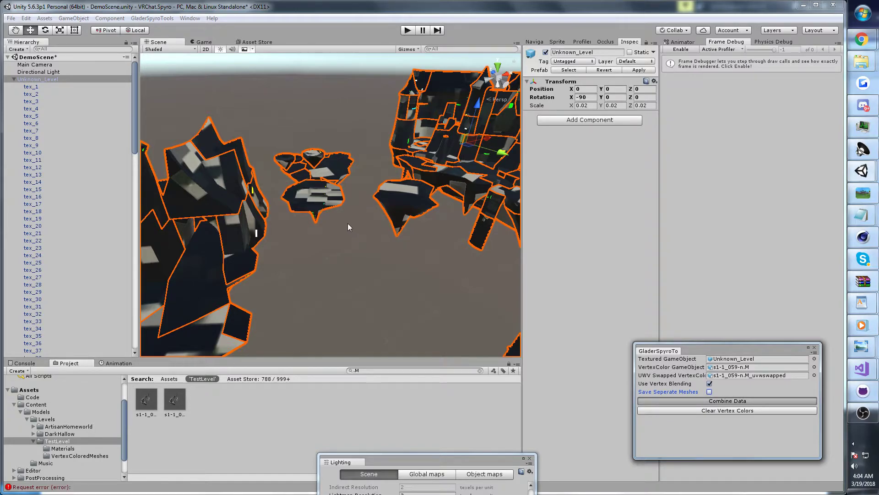
Try to generate the scene's baked lighting from the Lighting settings
{"action": "left_click", "coordinate": [186, 21]}
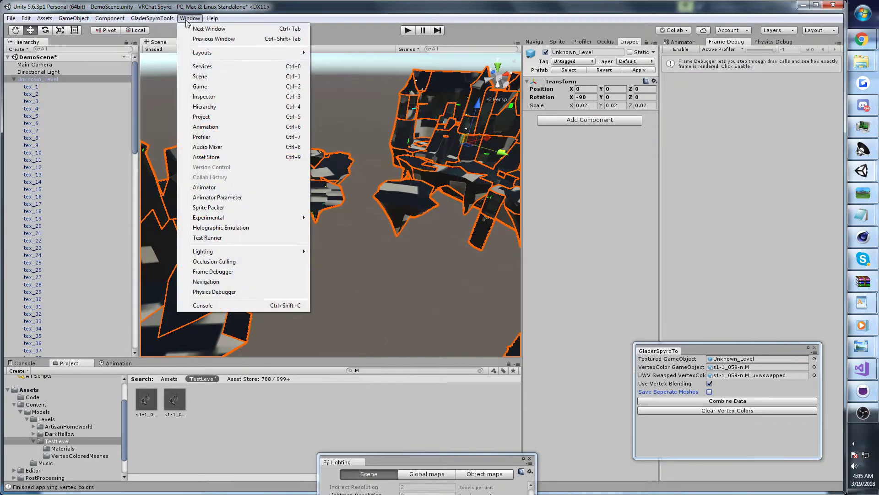
{"action": "mouse_move", "coordinate": [263, 253]}
{"action": "left_click", "coordinate": [334, 251]}
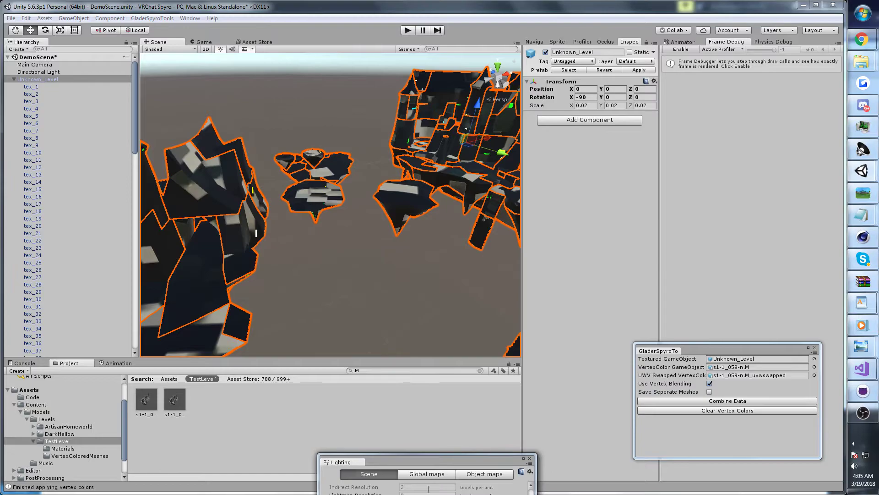
{"action": "left_click", "coordinate": [440, 389]}
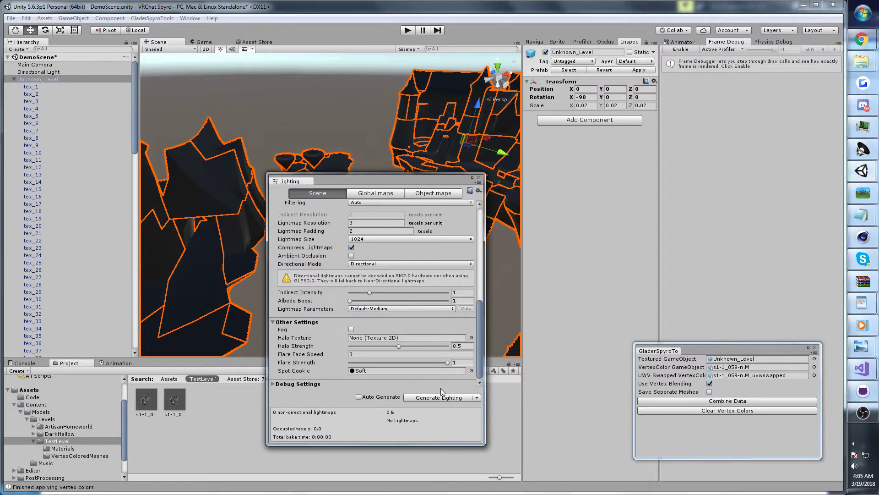
{"action": "left_click_drag", "start_coordinate": [424, 184], "coordinate": [548, 419]}
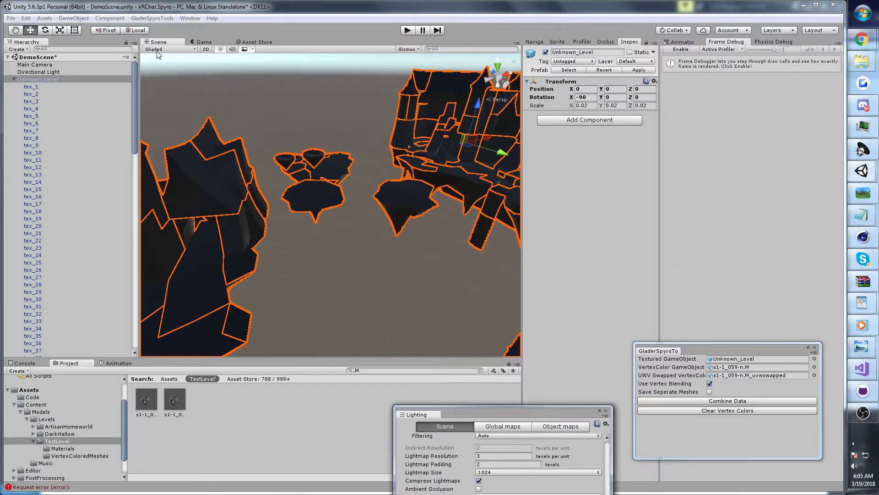
Mark Unknown_Level and all its children as static
{"action": "left_click", "coordinate": [157, 51]}
{"action": "mouse_move", "coordinate": [433, 247]}
{"action": "right_mouse_down"}
{"action": "mouse_move", "coordinate": [263, 221]}
{"action": "mouse_move", "coordinate": [377, 251]}
{"action": "right_mouse_up"}
{"action": "key", "text": "w"}
{"action": "left_click_drag", "start_coordinate": [378, 252], "coordinate": [394, 235], "text": "alt"}
{"action": "left_click", "coordinate": [395, 234]}
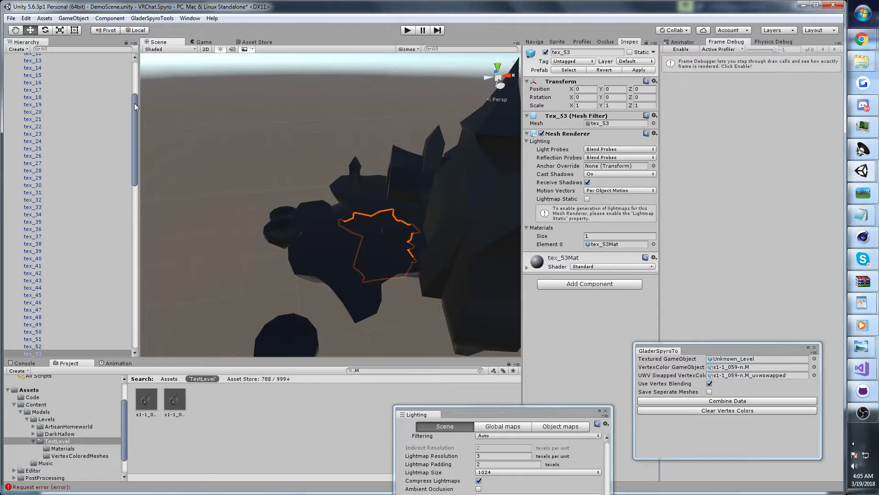
{"action": "left_click_drag", "start_coordinate": [136, 107], "coordinate": [136, 74]}
{"action": "left_click", "coordinate": [31, 80]}
{"action": "left_click", "coordinate": [630, 52]}
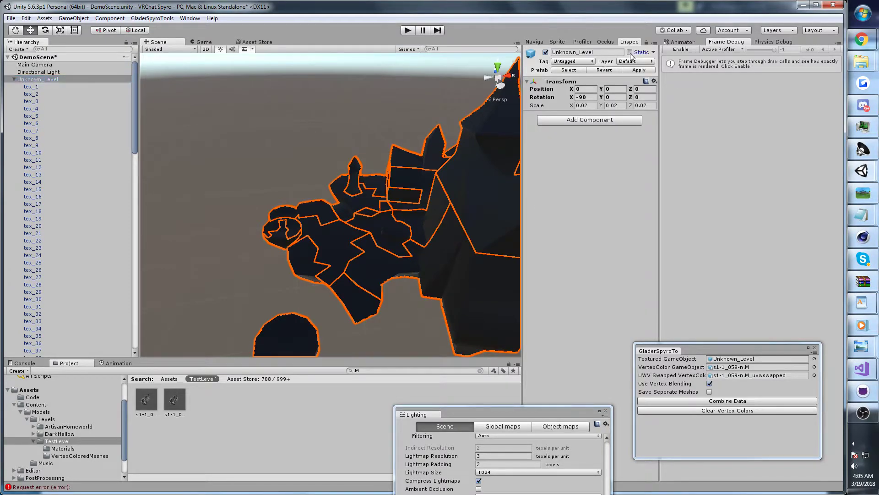
{"action": "left_click", "coordinate": [392, 271]}
Generate the lighting for the static level and move the Lighting window out of the way
{"action": "left_click_drag", "start_coordinate": [393, 271], "coordinate": [426, 238], "text": "alt"}
{"action": "left_click_drag", "start_coordinate": [485, 415], "coordinate": [470, 193]}
{"action": "left_click", "coordinate": [559, 409]}
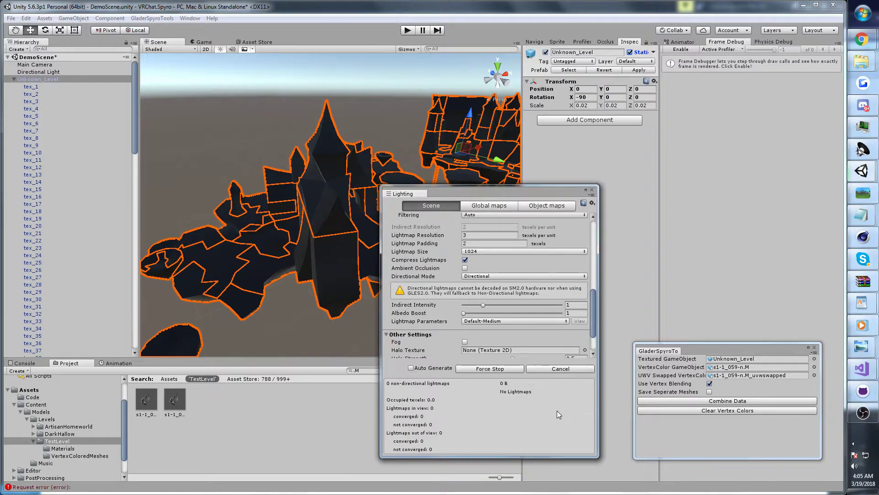
{"action": "left_click_drag", "start_coordinate": [495, 193], "coordinate": [394, 412]}
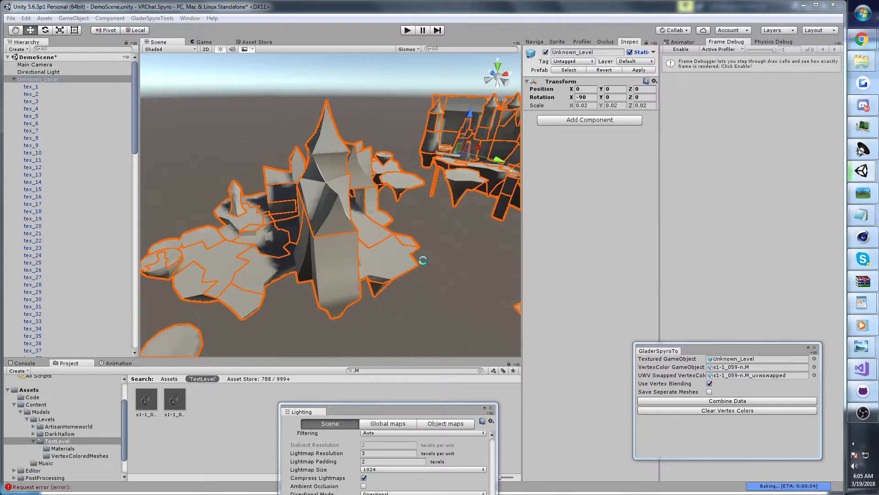
Select tex_1 through tex_133, clear the TestLevel folder search, and apply Level59MapMaterial to all the selected meshes
{"action": "left_click", "coordinate": [403, 260]}
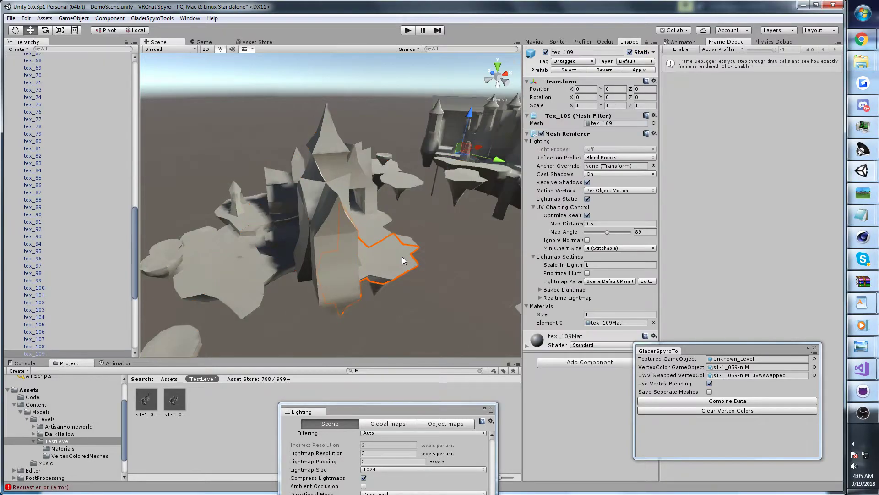
{"action": "left_click_drag", "start_coordinate": [135, 222], "coordinate": [134, 271]}
{"action": "left_click", "coordinate": [48, 86]}
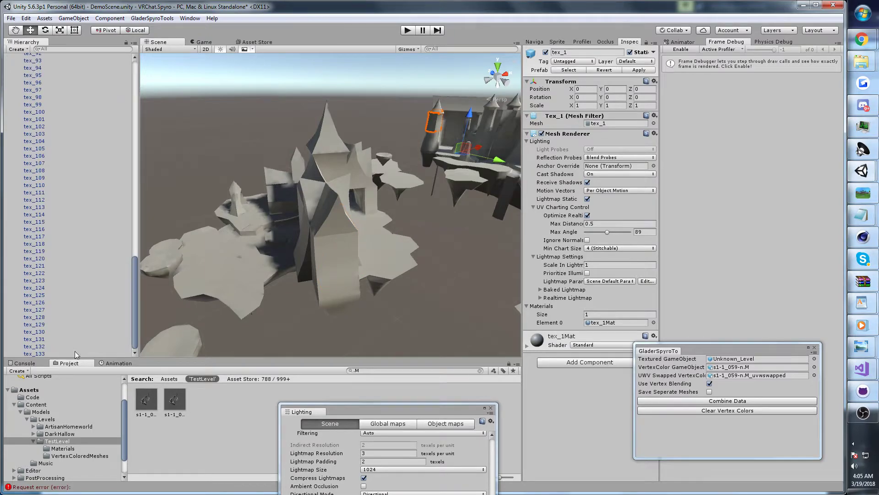
{"action": "left_click", "coordinate": [50, 354], "text": "shift"}
{"action": "left_click", "coordinate": [54, 441]}
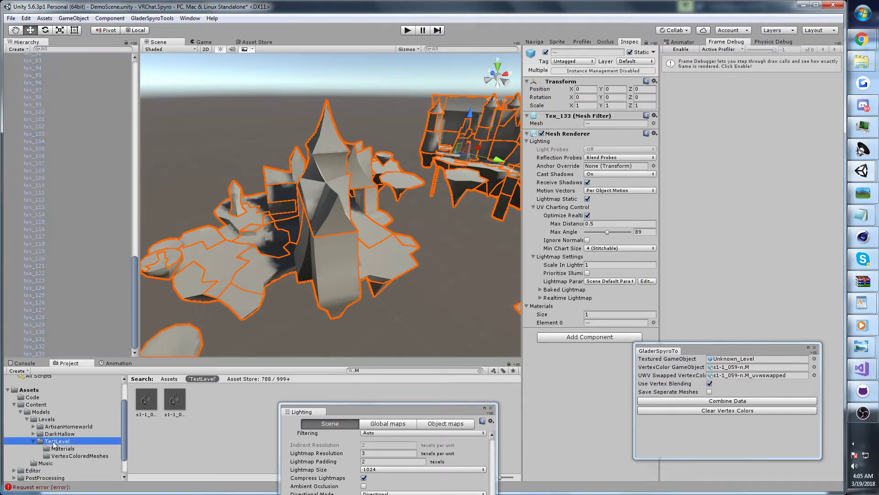
{"action": "left_click", "coordinate": [400, 372]}
{"action": "left_click", "coordinate": [480, 370]}
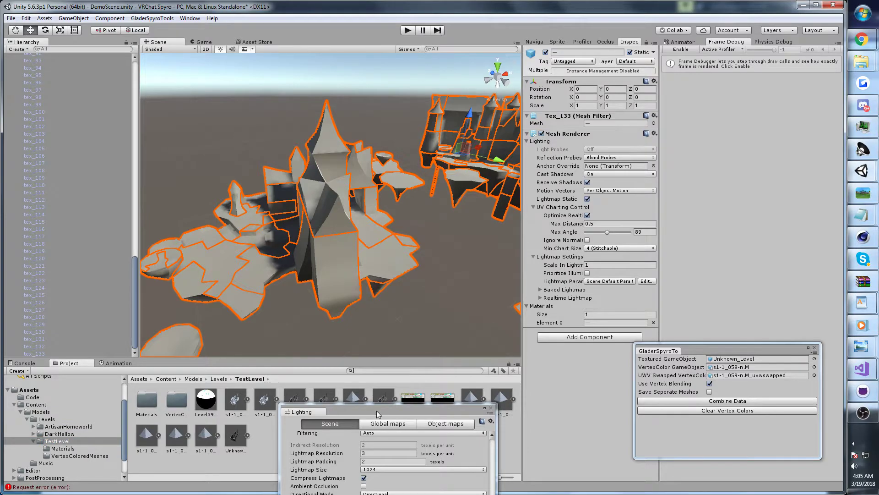
{"action": "left_click_drag", "start_coordinate": [376, 410], "coordinate": [349, 492]}
{"action": "left_click_drag", "start_coordinate": [194, 406], "coordinate": [598, 322]}
Examine the textured level up close, comparing the Baked Lightmap view mode with the Shaded mode
{"action": "middle_click_drag", "start_coordinate": [437, 244], "coordinate": [447, 230]}
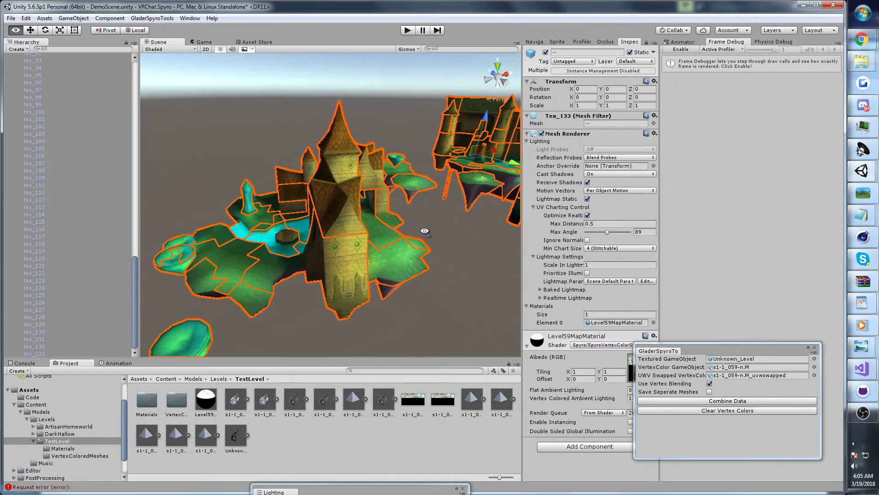
{"action": "left_click", "coordinate": [444, 236]}
{"action": "key", "text": "w"}
{"action": "right_click_drag", "start_coordinate": [445, 239], "coordinate": [408, 270]}
{"action": "key", "text": "s"}
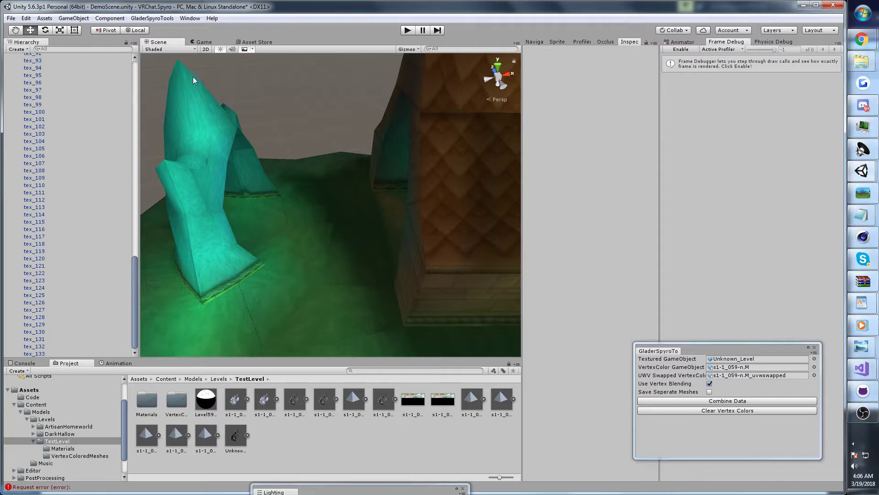
{"action": "left_click", "coordinate": [182, 51]}
{"action": "left_click", "coordinate": [183, 255]}
{"action": "mouse_move", "coordinate": [435, 196]}
{"action": "right_mouse_down"}
{"action": "mouse_move", "coordinate": [447, 192]}
{"action": "mouse_move", "coordinate": [395, 193]}
{"action": "mouse_move", "coordinate": [674, 150]}
{"action": "mouse_move", "coordinate": [581, 148]}
{"action": "right_mouse_up"}
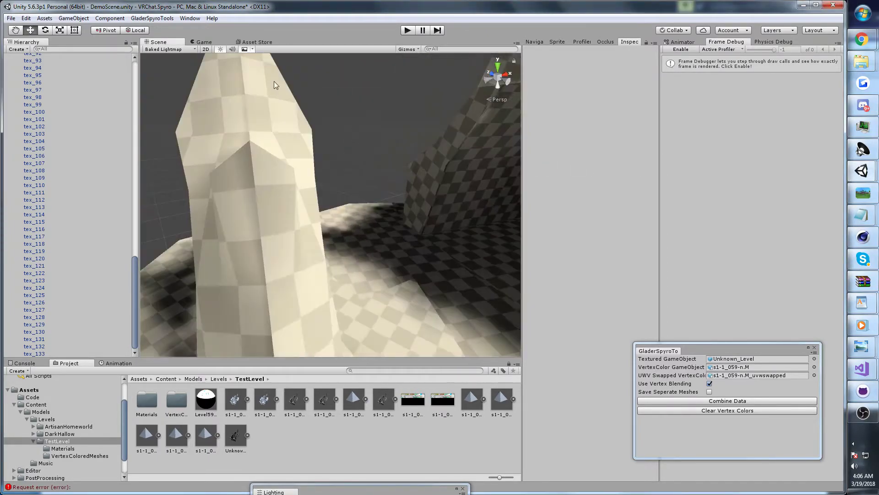
{"action": "left_click", "coordinate": [164, 50]}
{"action": "left_click", "coordinate": [166, 65]}
{"action": "key", "text": "s"}
{"action": "mouse_move", "coordinate": [459, 201]}
{"action": "right_mouse_down"}
{"action": "mouse_move", "coordinate": [418, 219]}
{"action": "mouse_move", "coordinate": [421, 239]}
{"action": "mouse_move", "coordinate": [523, 269]}
{"action": "mouse_move", "coordinate": [493, 248]}
{"action": "mouse_move", "coordinate": [527, 210]}
{"action": "mouse_move", "coordinate": [568, 201]}
{"action": "mouse_move", "coordinate": [657, 156]}
{"action": "mouse_move", "coordinate": [833, 151]}
{"action": "mouse_move", "coordinate": [875, 187]}
{"action": "mouse_move", "coordinate": [615, 94]}
{"action": "mouse_move", "coordinate": [549, 122]}
{"action": "mouse_move", "coordinate": [424, 256]}
{"action": "mouse_move", "coordinate": [458, 170]}
{"action": "mouse_move", "coordinate": [581, 226]}
{"action": "right_mouse_up"}
Check the building interior in Baked Lightmap mode, return to Shaded, and look over the level's exterior
{"action": "left_click", "coordinate": [161, 50]}
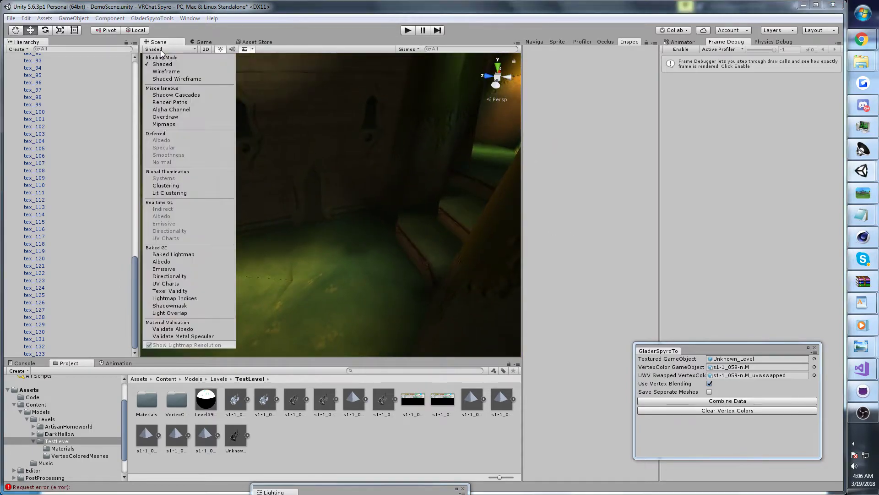
{"action": "left_click", "coordinate": [173, 254]}
{"action": "right_click_drag", "start_coordinate": [251, 222], "coordinate": [392, 124]}
{"action": "left_click", "coordinate": [167, 50]}
{"action": "left_click", "coordinate": [173, 64]}
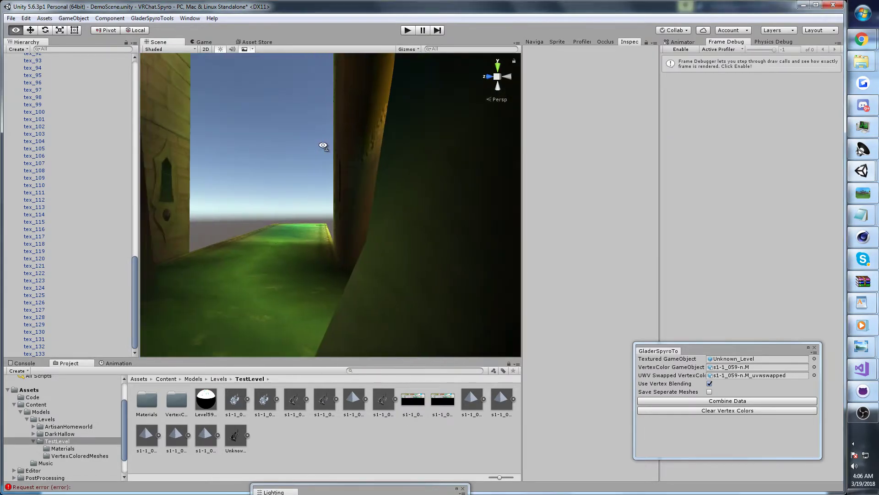
{"action": "mouse_move", "coordinate": [324, 145]}
{"action": "right_mouse_down"}
{"action": "mouse_move", "coordinate": [310, 151]}
{"action": "mouse_move", "coordinate": [804, 177]}
{"action": "mouse_move", "coordinate": [720, 151]}
{"action": "mouse_move", "coordinate": [120, 200]}
{"action": "mouse_move", "coordinate": [156, 211]}
{"action": "right_mouse_up"}
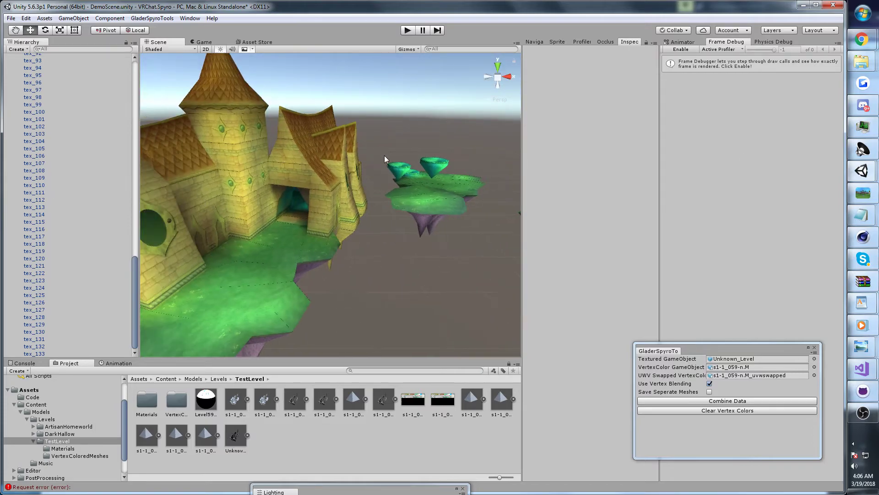
{"action": "right_click_drag", "start_coordinate": [291, 59], "coordinate": [437, 204]}
Collapse Unknown_Level in the hierarchy and add the s1-1_059-n.S model from the TestLevel folder to the scene
{"action": "left_click_drag", "start_coordinate": [136, 269], "coordinate": [138, 63]}
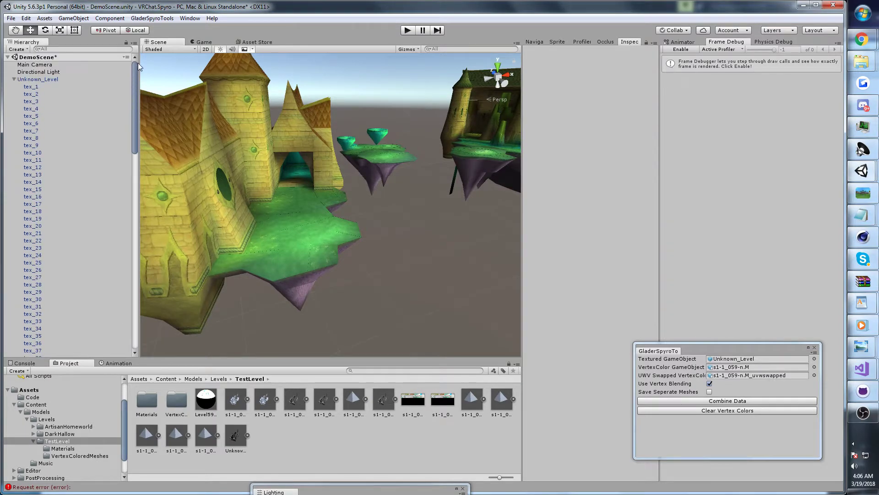
{"action": "left_click", "coordinate": [14, 80]}
{"action": "left_click", "coordinate": [33, 64]}
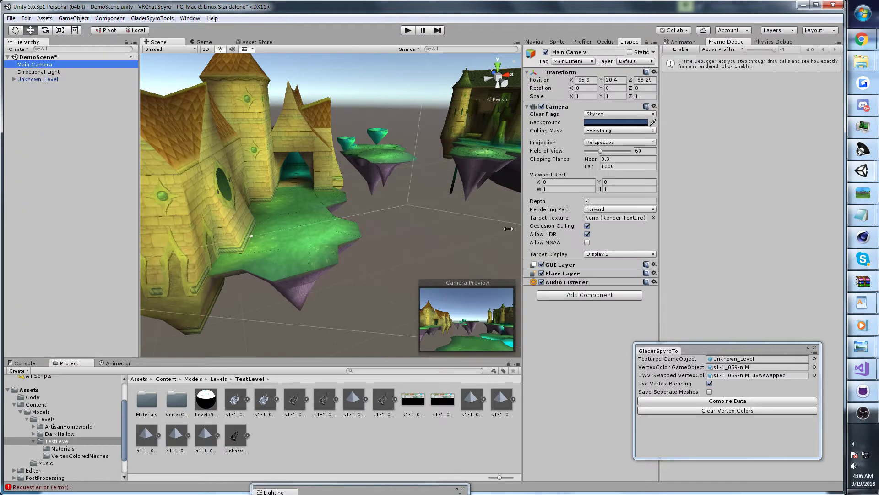
{"action": "left_click", "coordinate": [83, 103]}
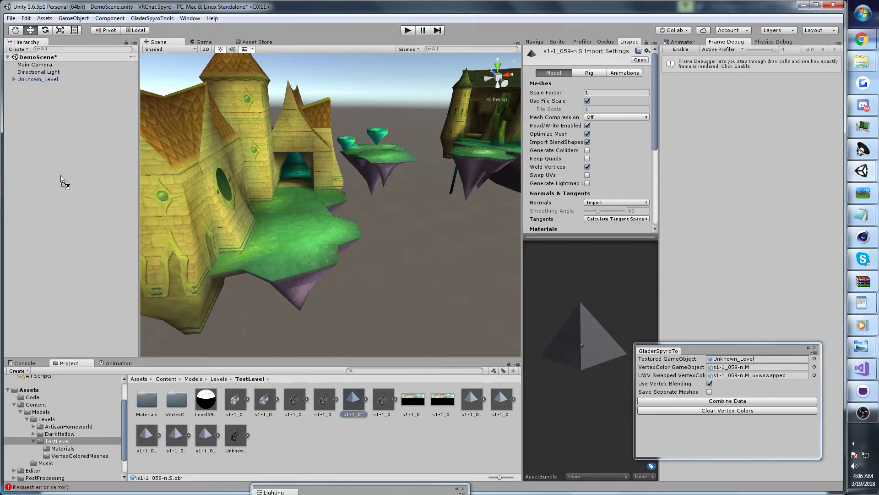
{"action": "left_click_drag", "start_coordinate": [52, 110], "coordinate": [344, 165]}
{"action": "key", "text": "s"}
{"action": "right_click_drag", "start_coordinate": [343, 166], "coordinate": [33, 116]}
Frame the s1-1_059-n.S object and tex_2, and examine how the sky model surrounds the level
{"action": "double_click", "coordinate": [41, 72]}
{"action": "mouse_move", "coordinate": [300, 185]}
{"action": "right_mouse_down"}
{"action": "mouse_move", "coordinate": [295, 179]}
{"action": "mouse_move", "coordinate": [291, 189]}
{"action": "right_mouse_up"}
{"action": "left_click_drag", "start_coordinate": [290, 189], "coordinate": [290, 187], "text": "alt"}
{"action": "left_click", "coordinate": [14, 87]}
{"action": "double_click", "coordinate": [31, 100]}
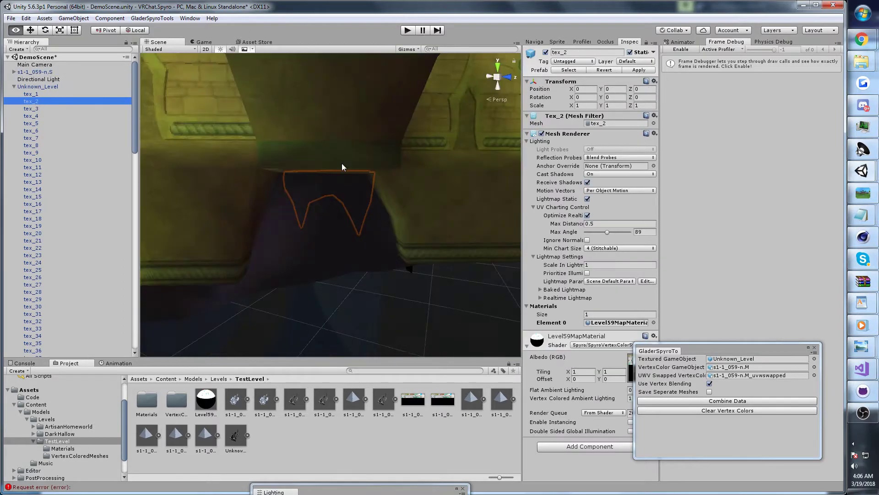
{"action": "left_click_drag", "start_coordinate": [344, 166], "coordinate": [333, 150], "text": "alt"}
{"action": "right_click_drag", "start_coordinate": [332, 149], "coordinate": [115, 346]}
{"action": "left_click", "coordinate": [331, 184]}
{"action": "key", "text": "s"}
Assign the scene's s1-1_059-n.S object as the Textured GameObject in GladerSpyroTools
{"action": "left_click_drag", "start_coordinate": [16, 69], "coordinate": [728, 358]}
{"action": "left_click", "coordinate": [814, 367]}
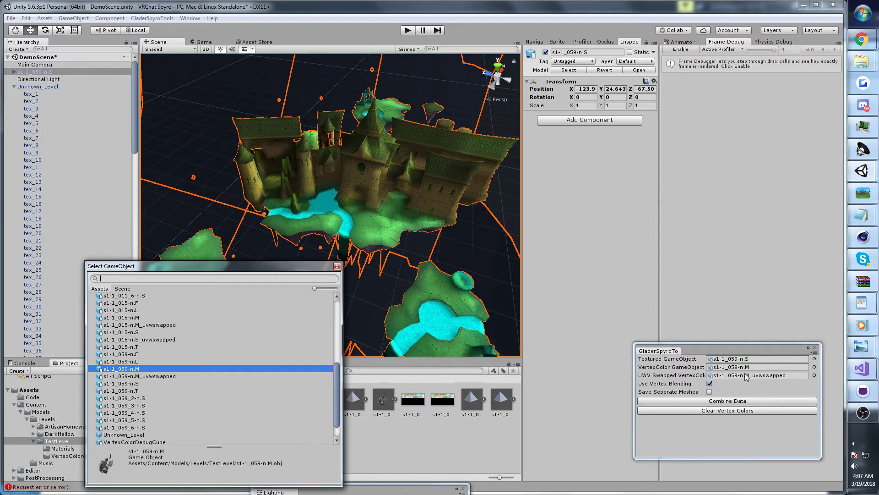
{"action": "type", "text": "."}
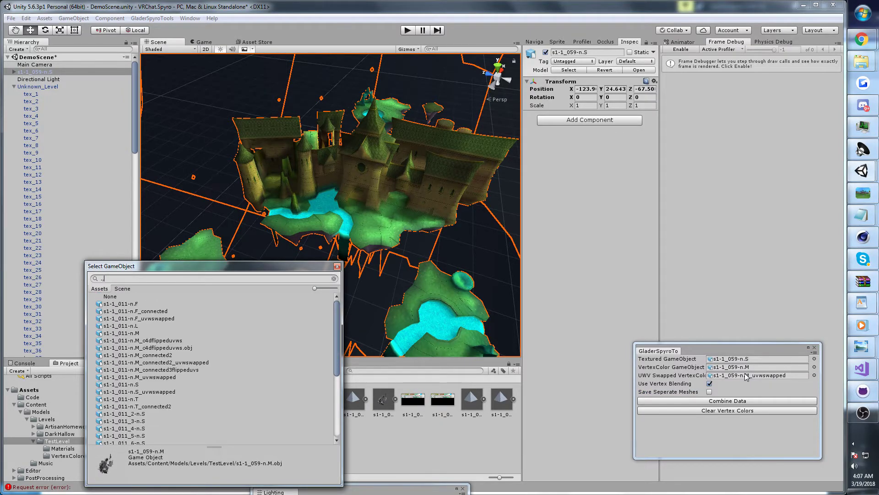
{"action": "type", "text": "s"}
{"action": "key", "text": "Down"}
{"action": "key", "text": "Return"}
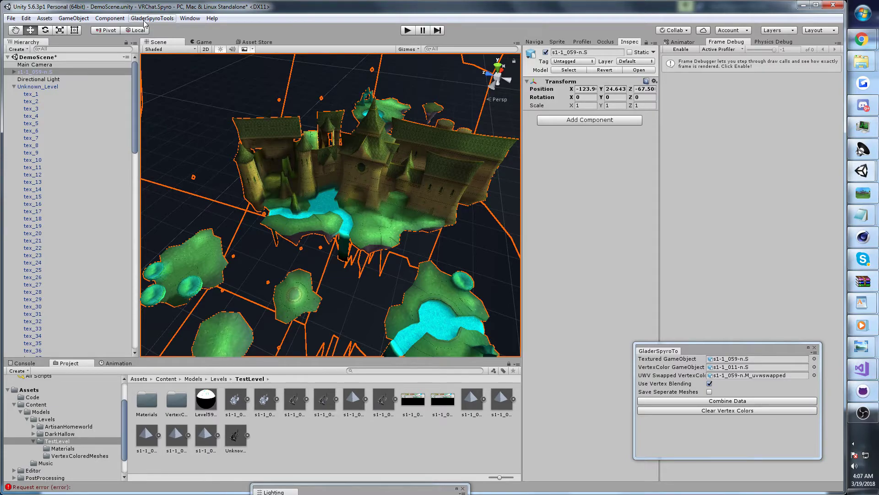
Search the game objects for ".S" and assign s1-1_059-n.S as the VertexColor GameObject
{"action": "left_click", "coordinate": [814, 367]}
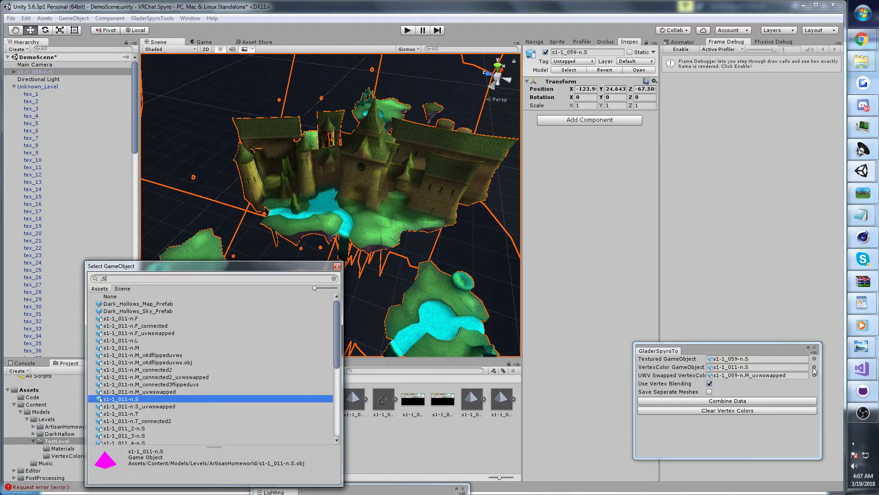
{"action": "type", "text": ".S"}
{"action": "key", "text": "Down"}
{"action": "key", "text": "Down"}
{"action": "key", "text": "Down"}
{"action": "key", "text": "Down"}
{"action": "key", "text": "Down"}
{"action": "key", "text": "Down"}
{"action": "key", "text": "Down"}
{"action": "key", "text": "Down"}
{"action": "key", "text": "Down"}
{"action": "key", "text": "Down"}
{"action": "key", "text": "Down"}
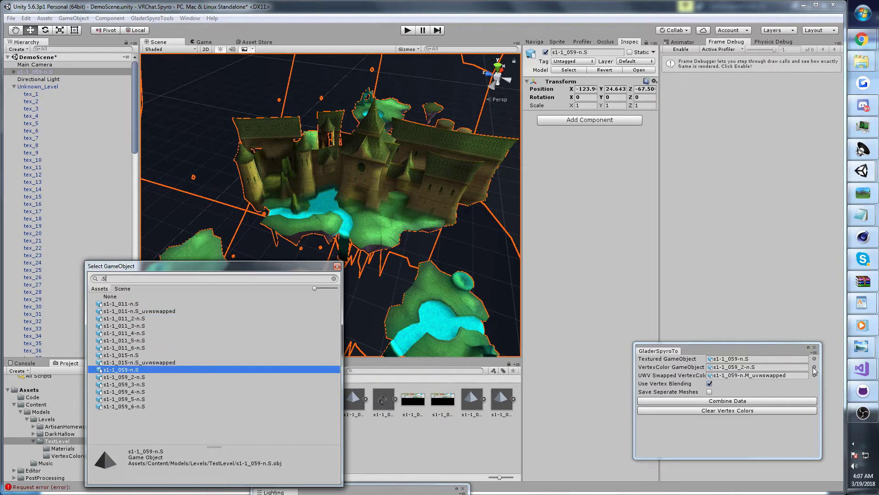
{"action": "key", "text": "Up"}
{"action": "key", "text": "Up"}
{"action": "key", "text": "Return"}
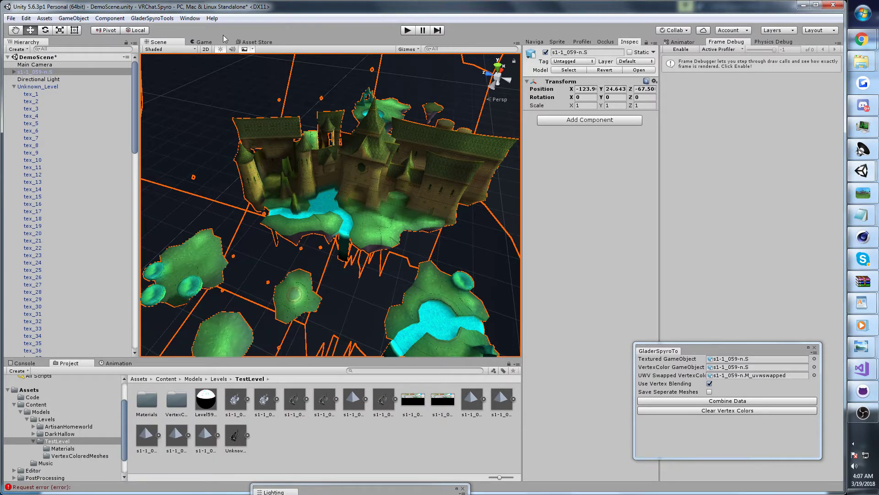
Generate a flipped version of s1-1_059-n.S with the GladerSpyroTools OBJ inverter and close its window
{"action": "left_click", "coordinate": [140, 19]}
{"action": "left_click", "coordinate": [158, 39]}
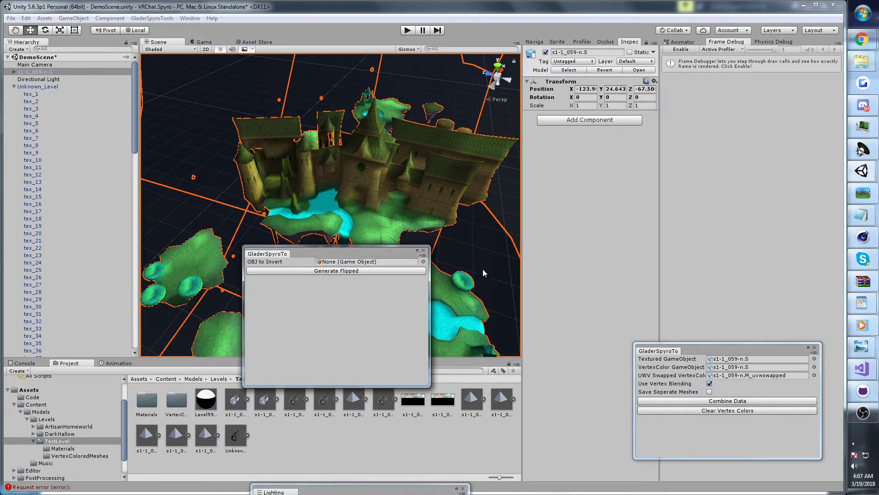
{"action": "left_click", "coordinate": [423, 262]}
{"action": "type", "text": ">"}
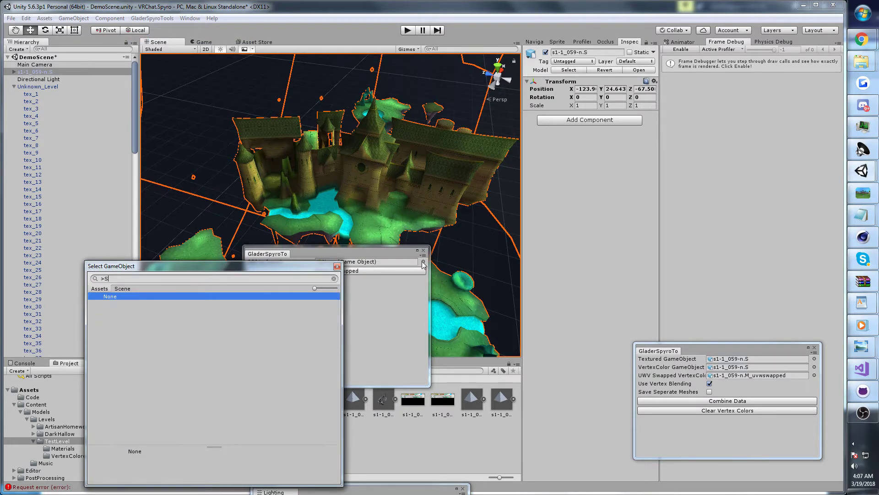
{"action": "type", "text": "S"}
{"action": "key", "text": "Down"}
{"action": "key", "text": "Down"}
{"action": "key", "text": "Down"}
{"action": "key", "text": "Down"}
{"action": "key", "text": "Down"}
{"action": "key", "text": "Down"}
{"action": "key", "text": "Down"}
{"action": "key", "text": "Down"}
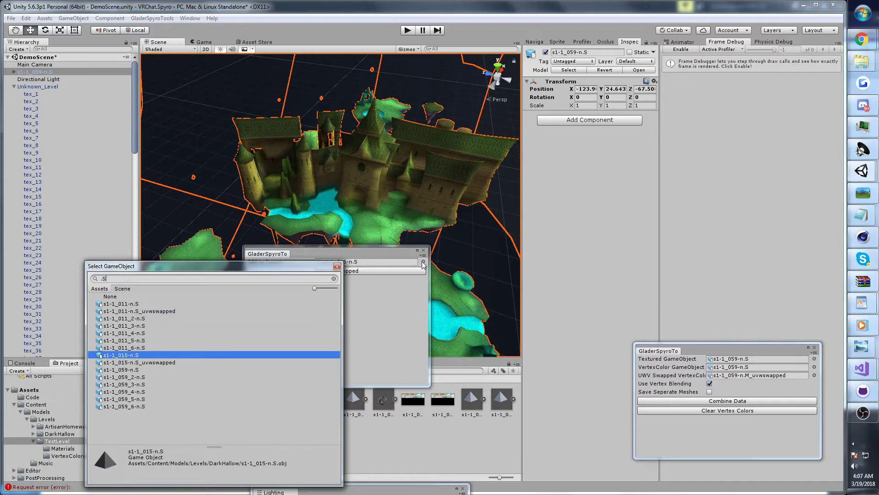
{"action": "key", "text": "Down"}
{"action": "key", "text": "Down"}
{"action": "key", "text": "Down"}
{"action": "key", "text": "Up"}
{"action": "key", "text": "Return"}
{"action": "left_click", "coordinate": [349, 273]}
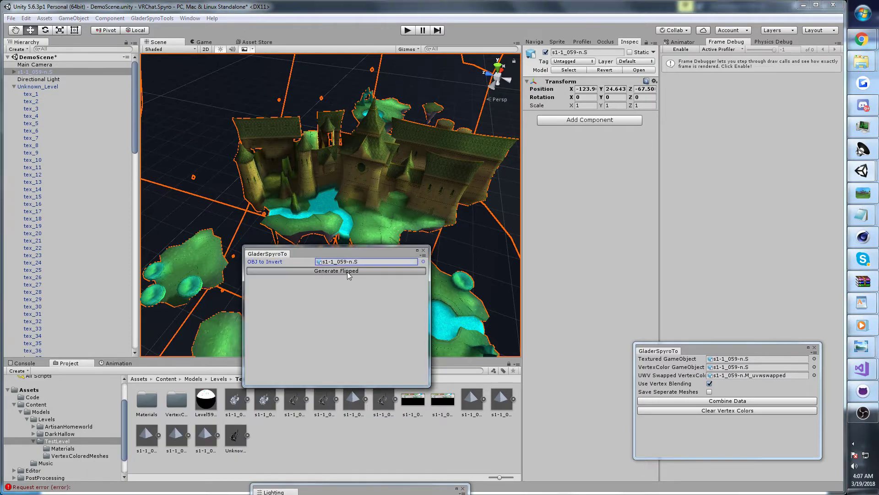
{"action": "left_click", "coordinate": [423, 250]}
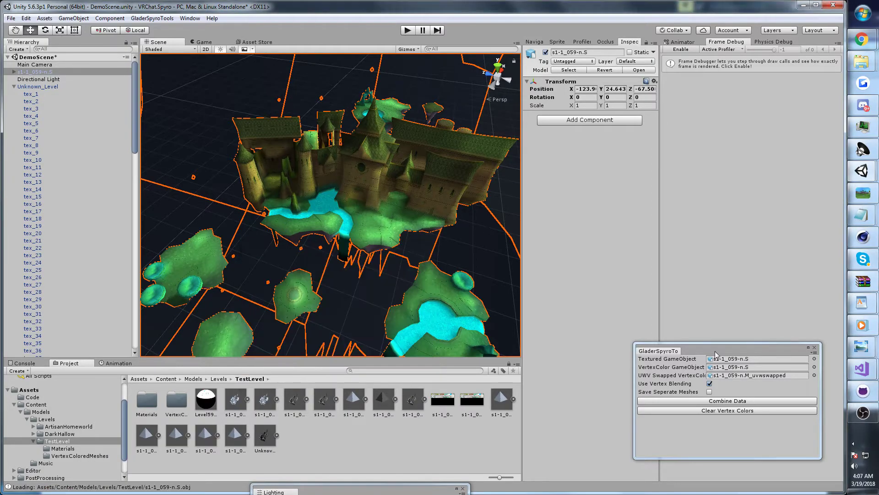
Assign s1-1_059-n.S_uvwswapped as the UWV Swapped VertexColor object and combine the sky model's data
{"action": "left_click", "coordinate": [815, 375]}
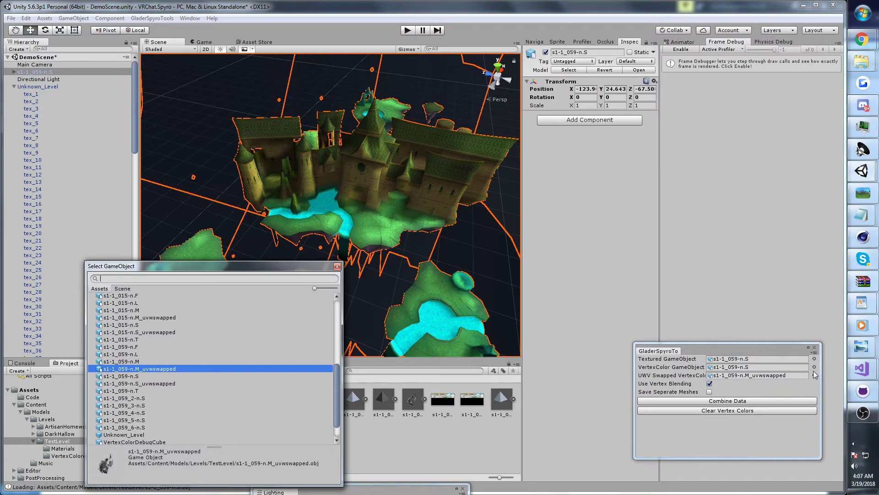
{"action": "type", "text": ">S"}
{"action": "key", "text": "BackSpace"}
{"action": "key", "text": "BackSpace"}
{"action": "type", "text": "."}
{"action": "key", "text": "BackSpace"}
{"action": "type", "text": ".S"}
{"action": "key", "text": "Down"}
{"action": "key", "text": "Down"}
{"action": "key", "text": "Down"}
{"action": "key", "text": "Down"}
{"action": "key", "text": "Down"}
{"action": "key", "text": "Down"}
{"action": "key", "text": "Down"}
{"action": "key", "text": "Down"}
{"action": "key", "text": "Down"}
{"action": "key", "text": "Down"}
{"action": "key", "text": "Down"}
{"action": "key", "text": "Down"}
{"action": "key", "text": "Down"}
{"action": "key", "text": "Down"}
{"action": "key", "text": "Down"}
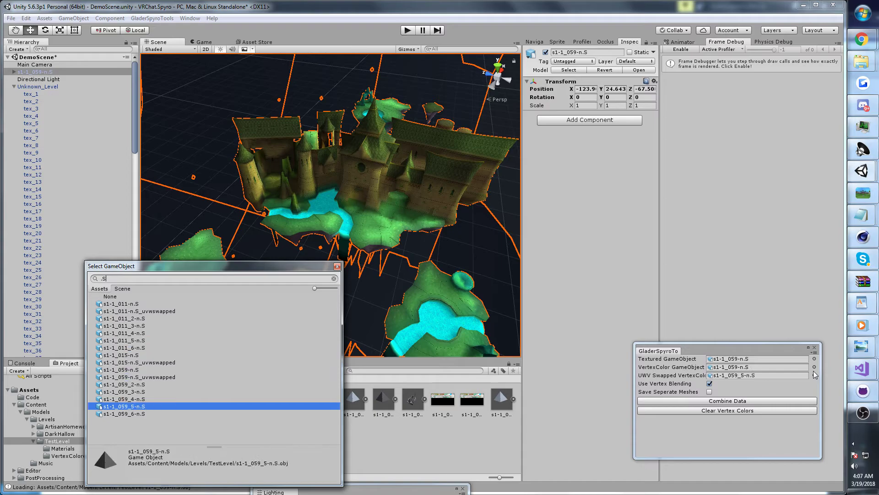
{"action": "key", "text": "Up"}
{"action": "key", "text": "Up"}
{"action": "key", "text": "Up"}
{"action": "key", "text": "Up"}
{"action": "key", "text": "Return"}
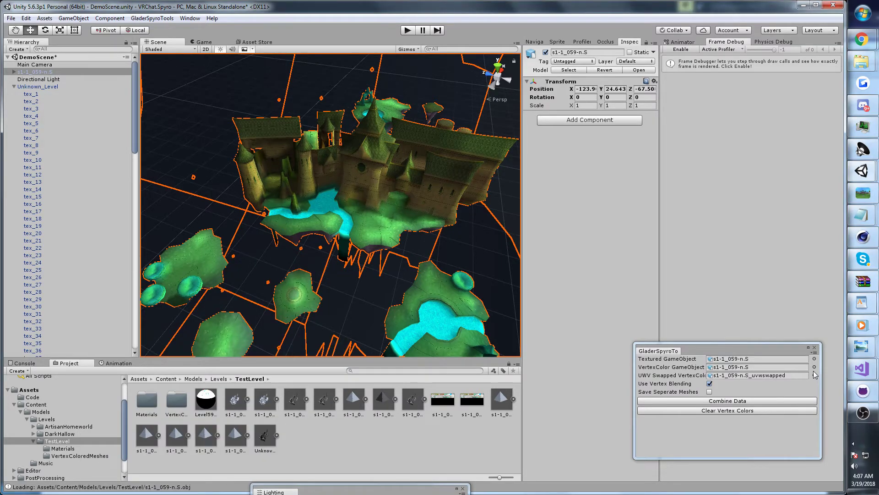
{"action": "left_click", "coordinate": [727, 401]}
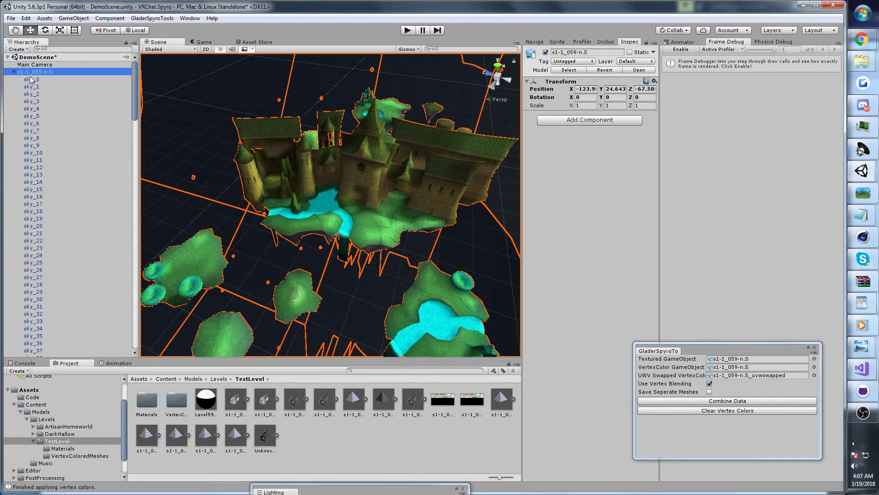
Create a new material named Level59SkyBox in the TestLevel folder
{"action": "left_click", "coordinate": [301, 424]}
{"action": "right_click", "coordinate": [301, 425]}
{"action": "mouse_move", "coordinate": [337, 257]}
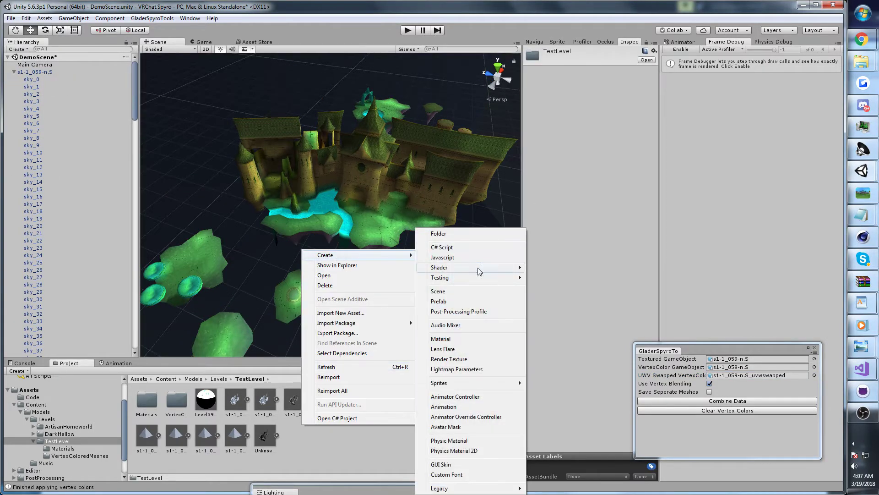
{"action": "left_click", "coordinate": [453, 338]}
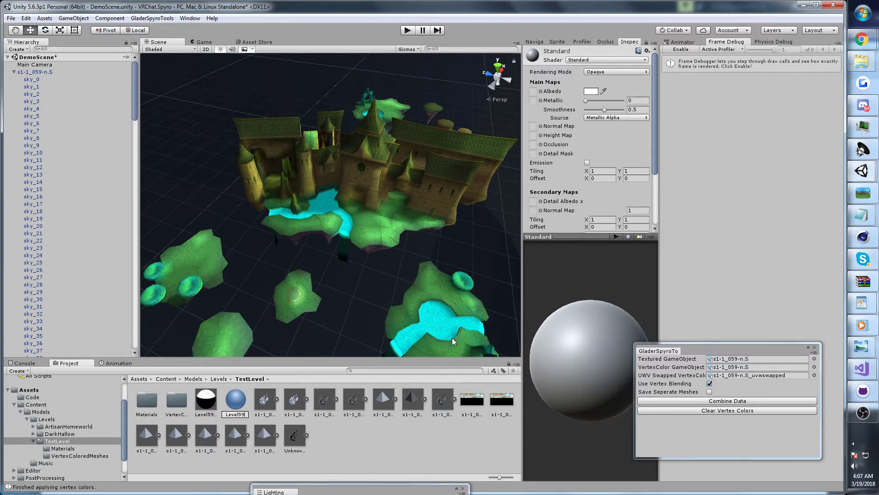
{"action": "type", "text": "Level59SkyBox"}
{"action": "key", "text": "Return"}
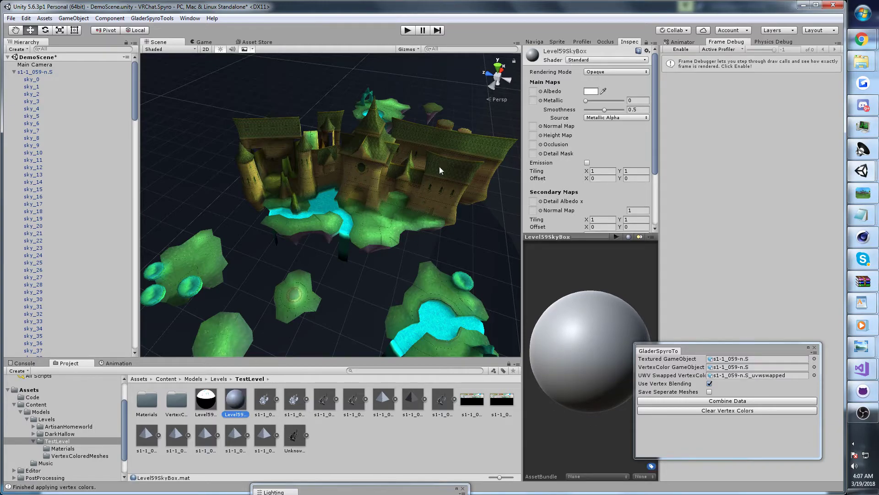
Assign the Level59SkyBox material to all the sky meshes from sky_0 to sky_87
{"action": "left_click", "coordinate": [64, 79]}
{"action": "mouse_move", "coordinate": [135, 89]}
{"action": "left_mouse_down"}
{"action": "mouse_move", "coordinate": [134, 322]}
{"action": "mouse_move", "coordinate": [140, 86]}
{"action": "left_mouse_up"}
{"action": "left_click", "coordinate": [53, 353], "text": "shift"}
{"action": "left_click", "coordinate": [58, 79]}
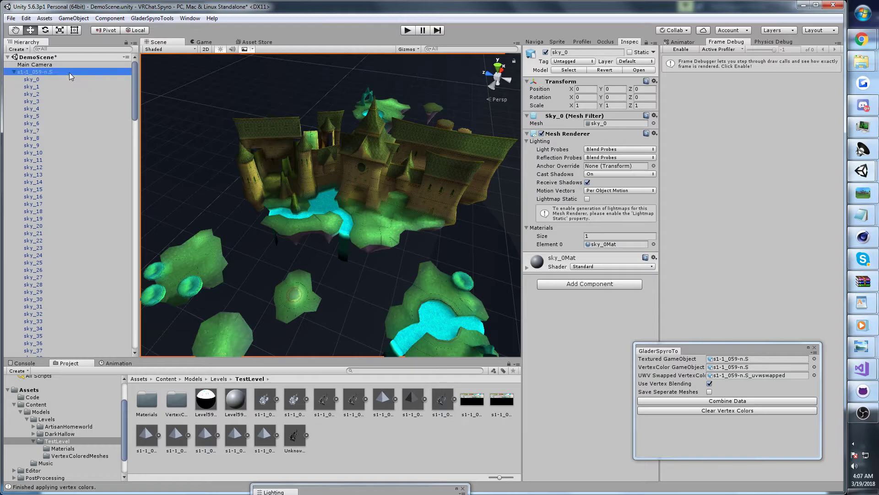
{"action": "left_click_drag", "start_coordinate": [133, 81], "coordinate": [132, 172]}
{"action": "left_click", "coordinate": [38, 191], "text": "shift"}
{"action": "left_click_drag", "start_coordinate": [236, 415], "coordinate": [597, 246]}
Change the Level59SkyBox material's shader to Spyro/SpyroVertexColorSkybox and check the coloured sky around the level
{"action": "left_click", "coordinate": [583, 266]}
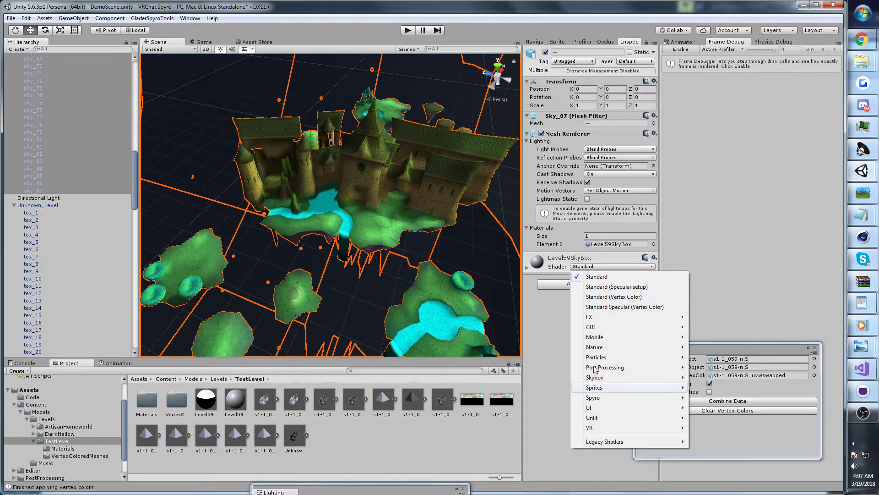
{"action": "mouse_move", "coordinate": [605, 398]}
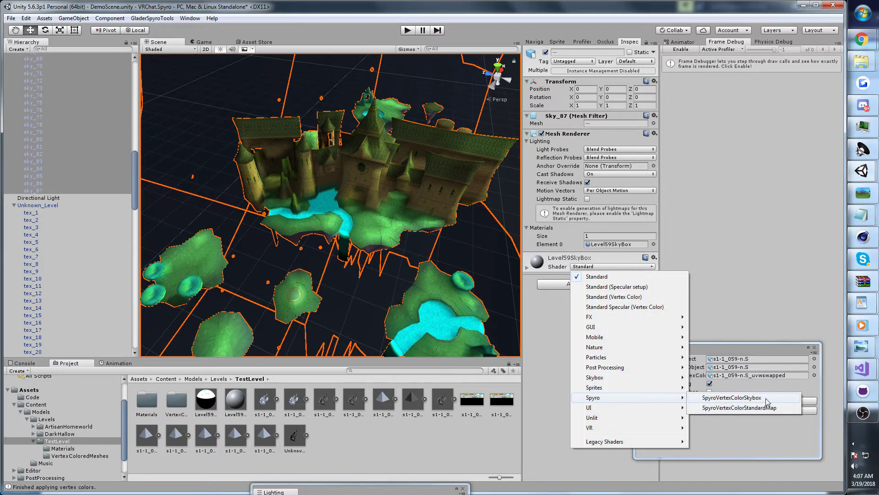
{"action": "left_click", "coordinate": [733, 397]}
{"action": "left_click_drag", "start_coordinate": [348, 184], "coordinate": [379, 195], "text": "alt"}
{"action": "right_click_drag", "start_coordinate": [379, 195], "coordinate": [361, 203]}
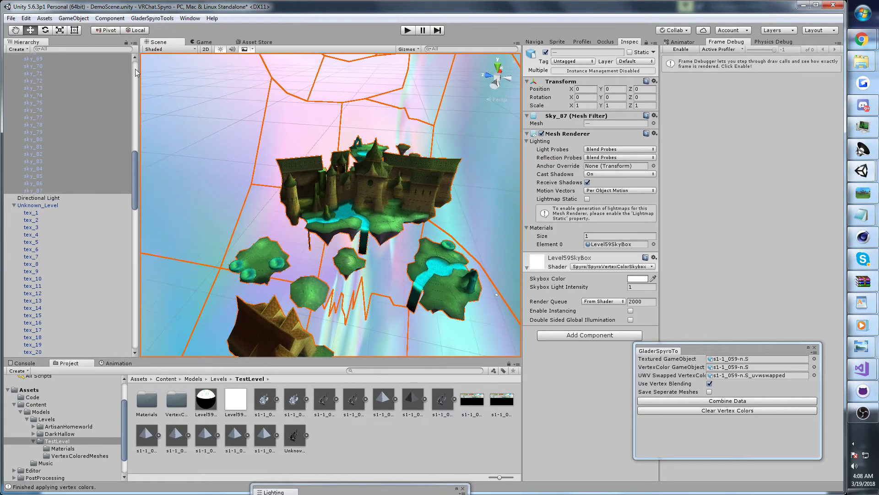
Scale the s1-1_059-n.S sky object to 0.2 on the X, Y and Z axes
{"action": "left_click_drag", "start_coordinate": [136, 176], "coordinate": [136, 59]}
{"action": "left_click", "coordinate": [51, 67]}
{"action": "left_click", "coordinate": [52, 71]}
{"action": "left_click", "coordinate": [590, 105]}
{"action": "type", "text": ".2"}
{"action": "key", "text": "Tab"}
{"action": "type", "text": ".2"}
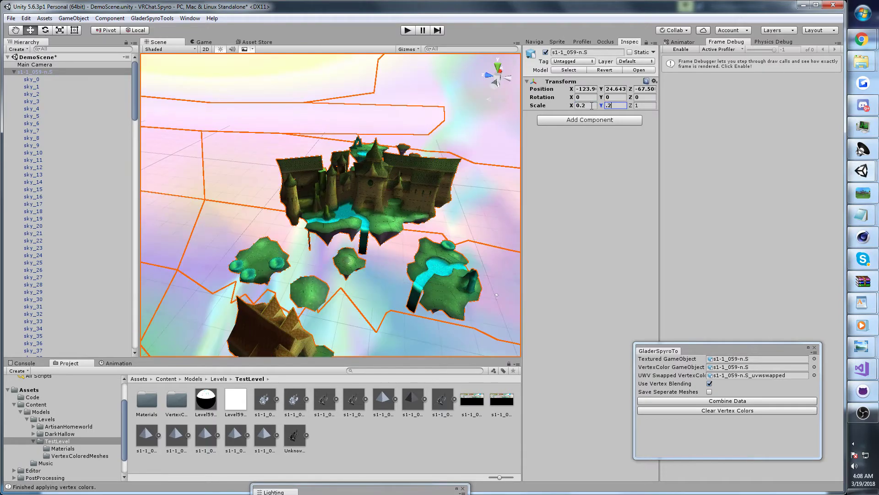
{"action": "key", "text": "Tab"}
{"action": "type", "text": ".2"}
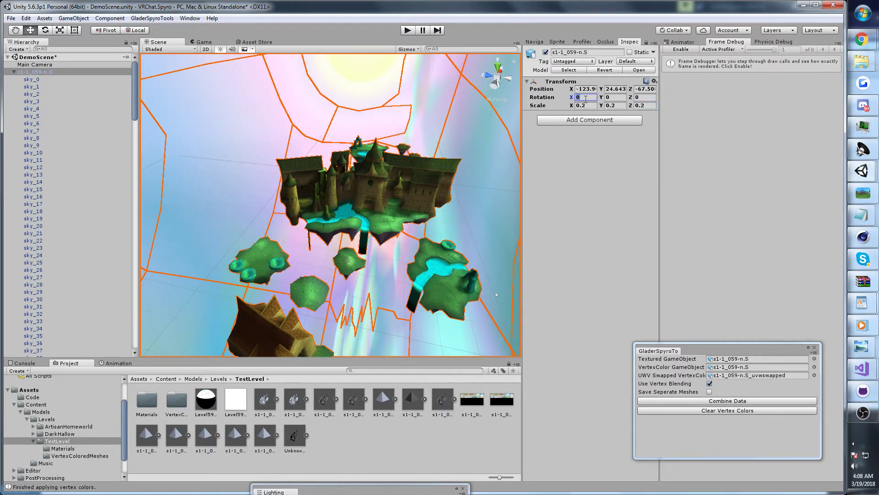
Rotate the s1-1_059-n.S sky object to -90 on X and check its orientation around the level
{"action": "type", "text": "-90"}
{"action": "right_click_drag", "start_coordinate": [331, 182], "coordinate": [331, 249]}
{"action": "key", "text": "w"}
{"action": "left_click", "coordinate": [408, 225]}
{"action": "right_click_drag", "start_coordinate": [408, 226], "coordinate": [399, 195]}
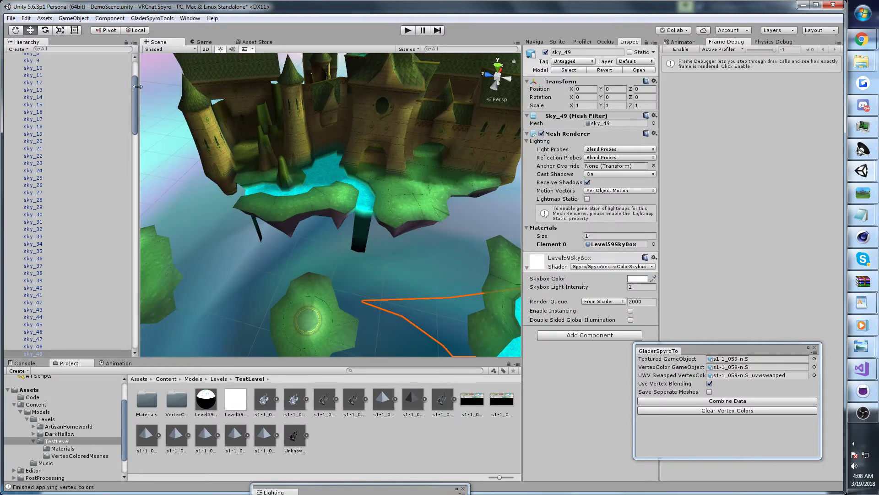
Collapse the s1-1_059-n.S and Unknown_Level hierarchies, and show the scene through the selected Main Camera
{"action": "left_click_drag", "start_coordinate": [136, 86], "coordinate": [135, 65]}
{"action": "left_click", "coordinate": [12, 73]}
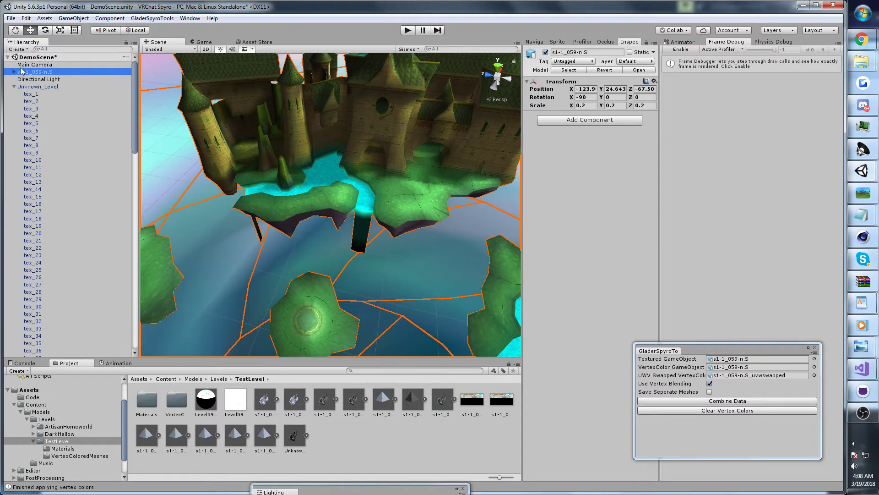
{"action": "left_click", "coordinate": [19, 64]}
{"action": "left_click", "coordinate": [14, 72]}
{"action": "left_click", "coordinate": [210, 42]}
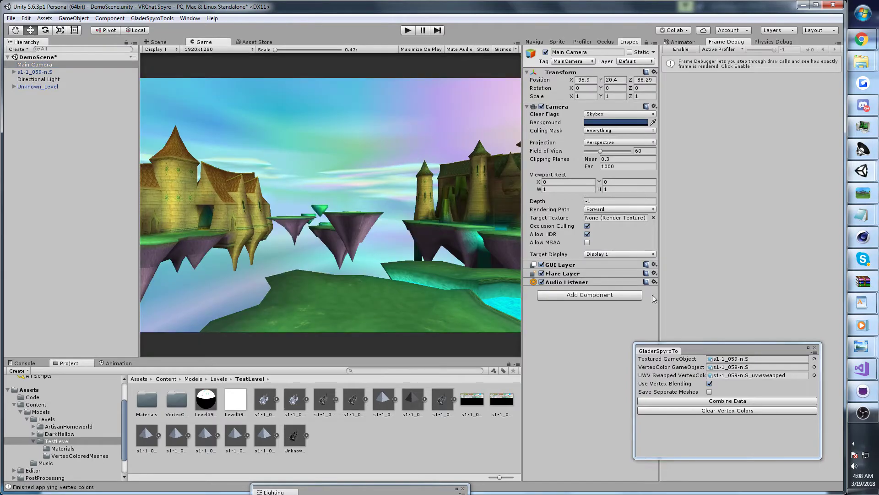
Add a Post-Processing Behaviour to the Main Camera with SpyroPost as its profile
{"action": "left_click", "coordinate": [566, 297]}
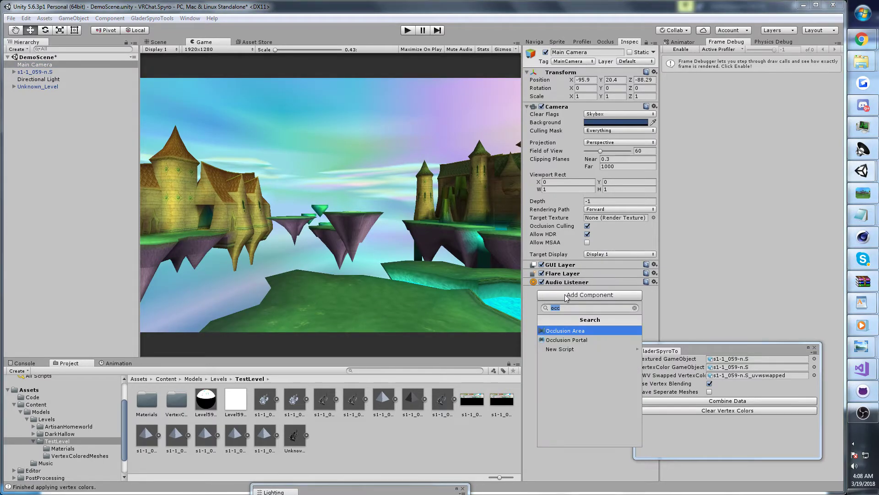
{"action": "type", "text": "post"}
{"action": "key", "text": "Return"}
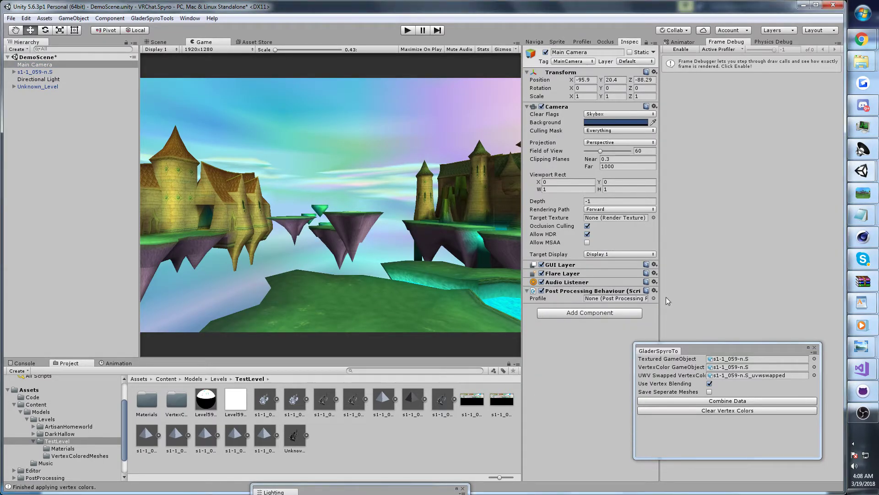
{"action": "left_click", "coordinate": [653, 298]}
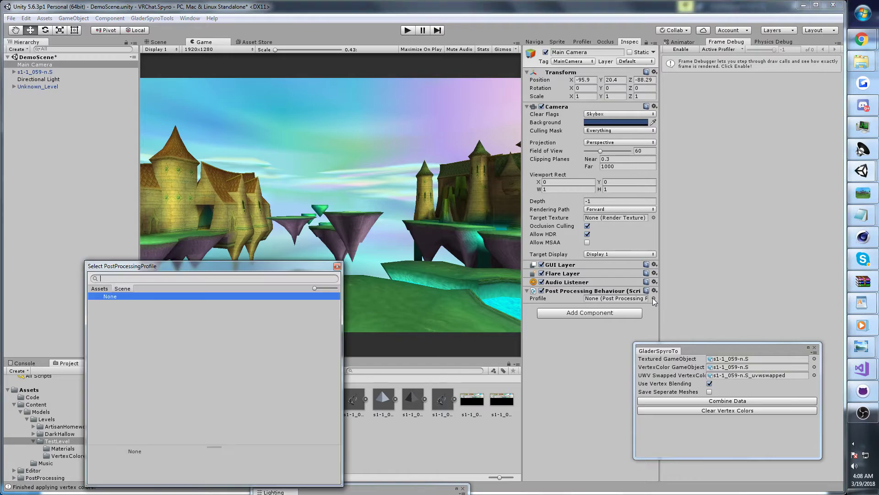
{"action": "left_click", "coordinate": [103, 288]}
{"action": "double_click", "coordinate": [134, 312]}
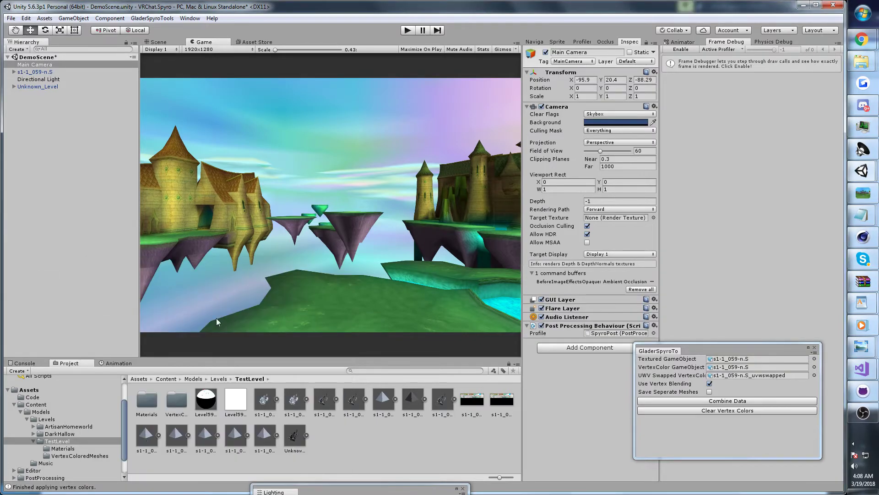
Disable and re-enable the Post Processing Behaviour to compare the camera view with and without it
{"action": "left_click", "coordinate": [542, 326]}
{"action": "left_click", "coordinate": [544, 326]}
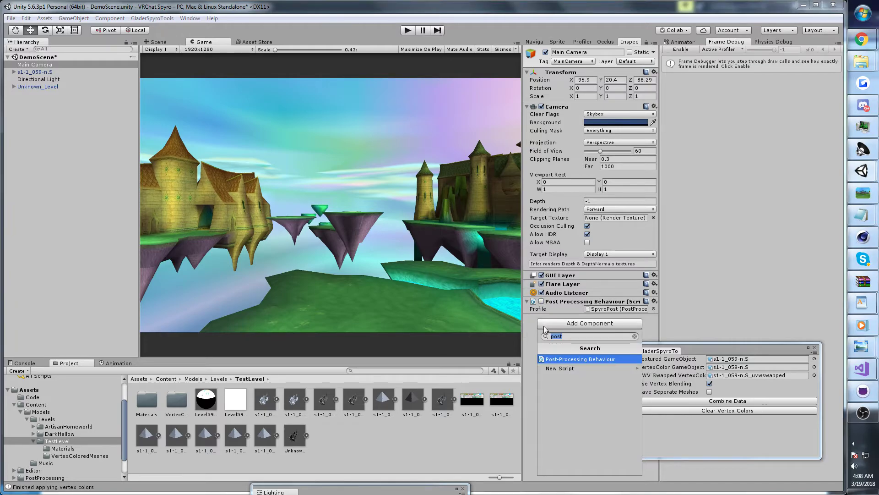
{"action": "left_click", "coordinate": [540, 301]}
Search the components for "fly" and add the Extended Flycam script to the Main Camera
{"action": "left_click", "coordinate": [588, 347]}
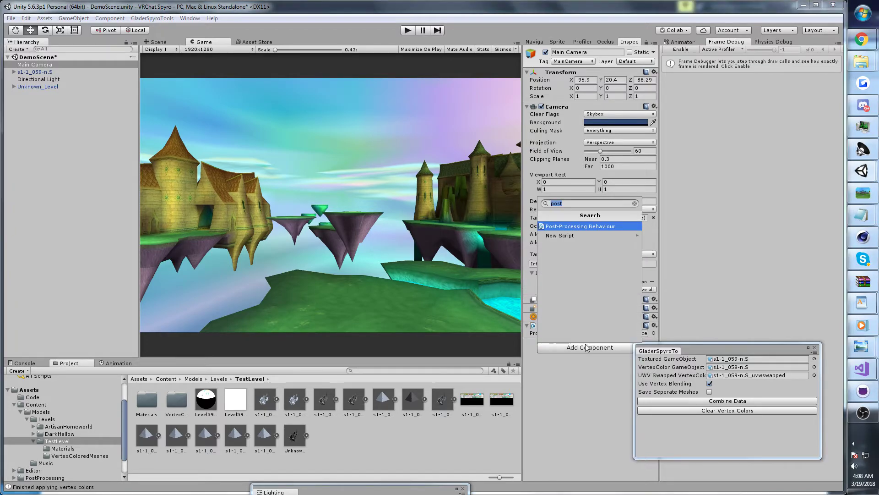
{"action": "type", "text": "sly"}
{"action": "key", "text": "BackSpace"}
{"action": "key", "text": "BackSpace"}
{"action": "key", "text": "BackSpace"}
{"action": "type", "text": "fly"}
{"action": "key", "text": "Return"}
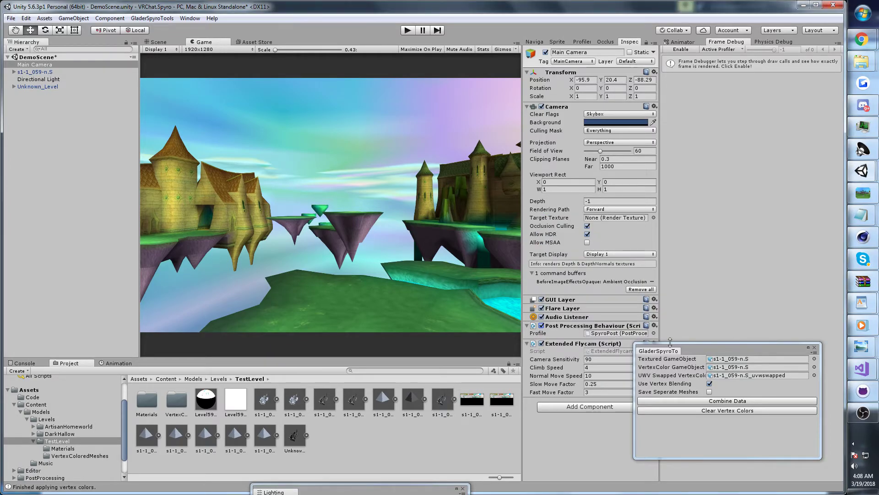
Move the GladerSpyroTools window aside, run the scene, and fly past the castle to examine its walls against the sky
{"action": "left_click_drag", "start_coordinate": [685, 351], "coordinate": [755, 369]}
{"action": "left_click", "coordinate": [406, 31]}
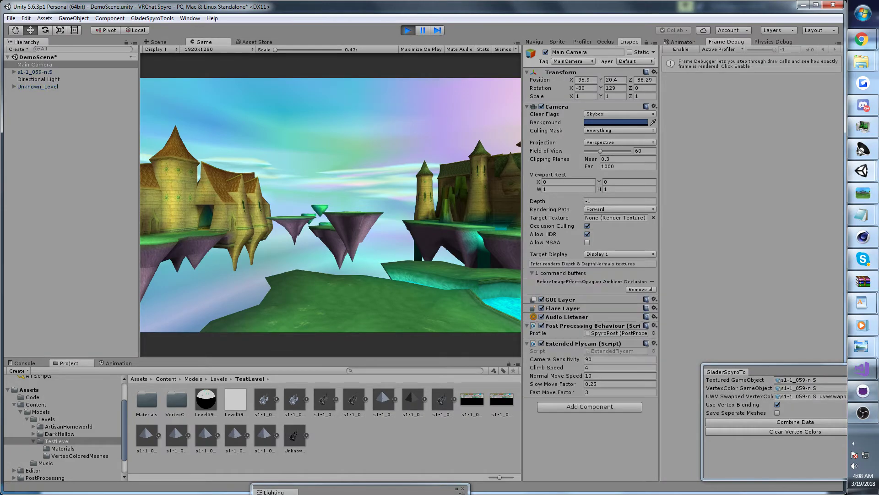
{"action": "key", "text": "shift+w"}
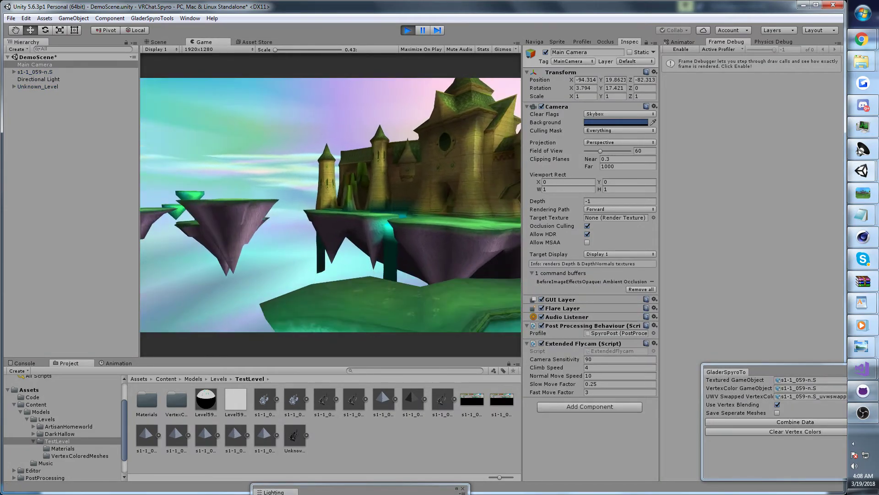
{"action": "key", "text": "shift+w"}
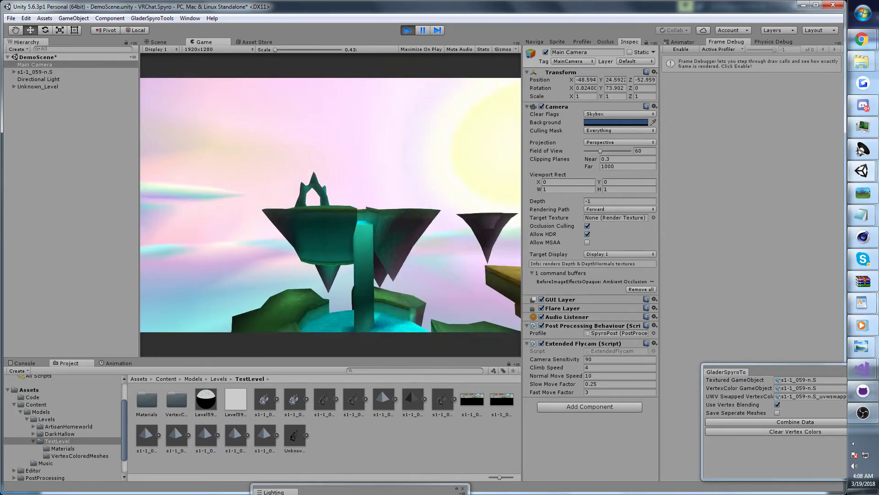
{"action": "key", "text": "shift+w"}
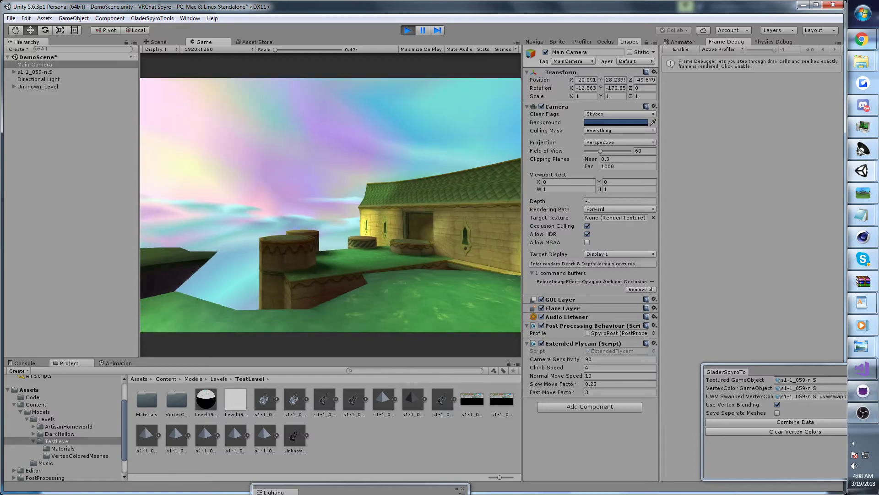
{"action": "key", "text": "w"}
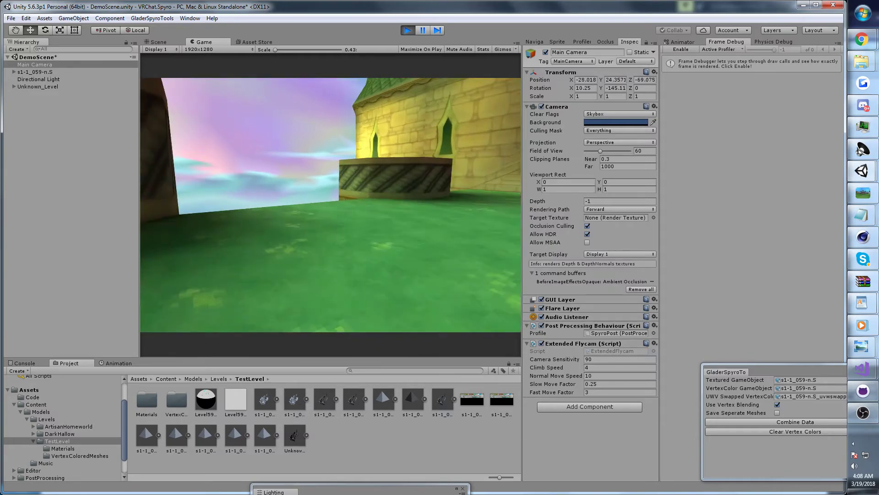
{"action": "key", "text": "shift+w"}
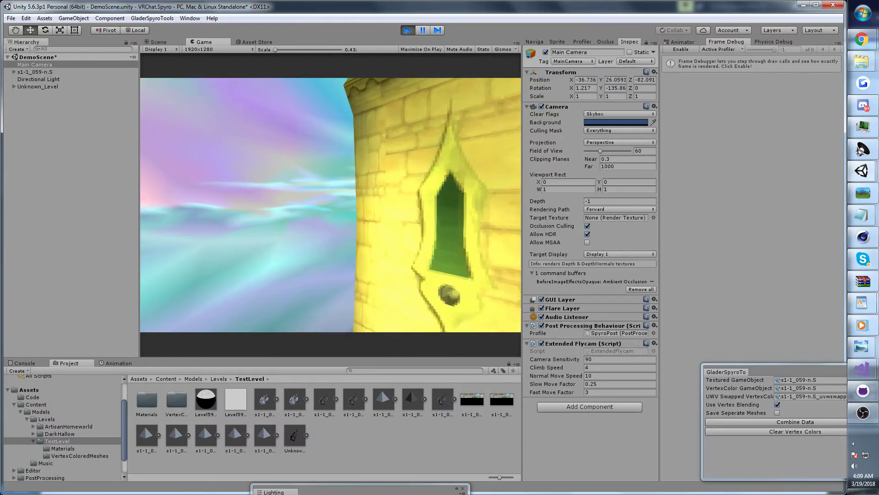
Fly across the floating islands, through the teal tunnel and around the castle's far side to inspect the level and sky
{"action": "key", "text": "w"}
{"action": "key", "text": "a"}
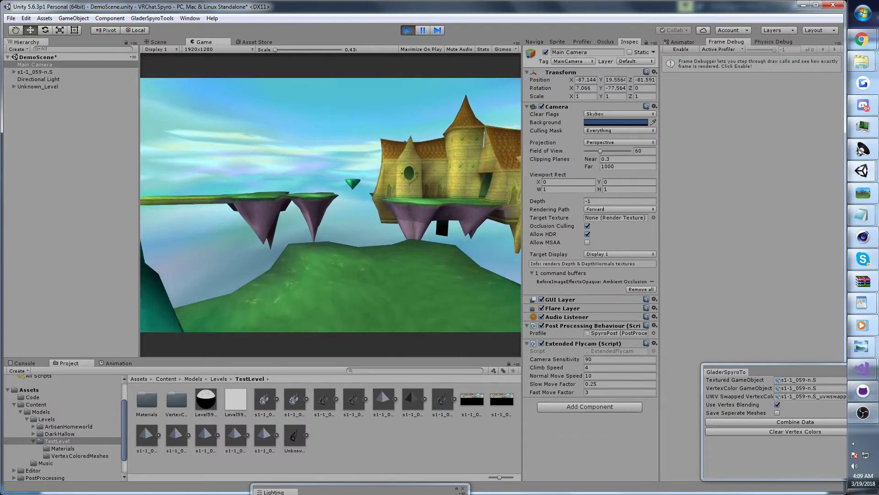
{"action": "key", "text": "w"}
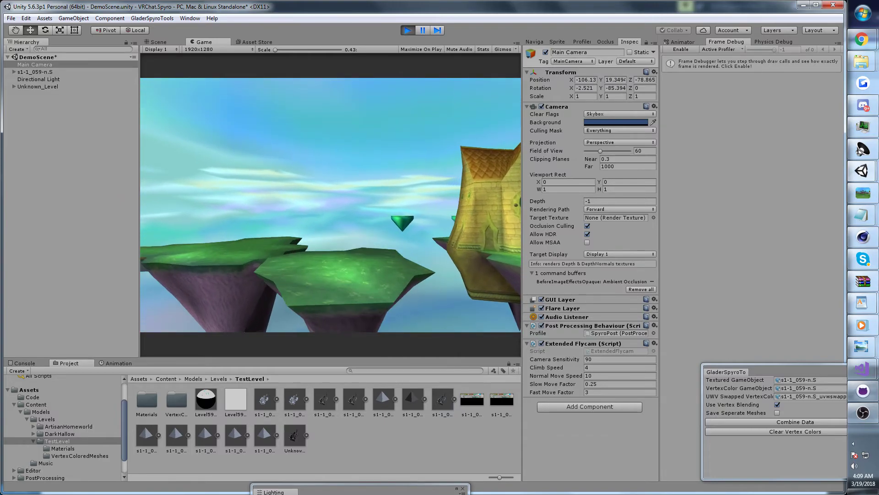
{"action": "key", "text": "w"}
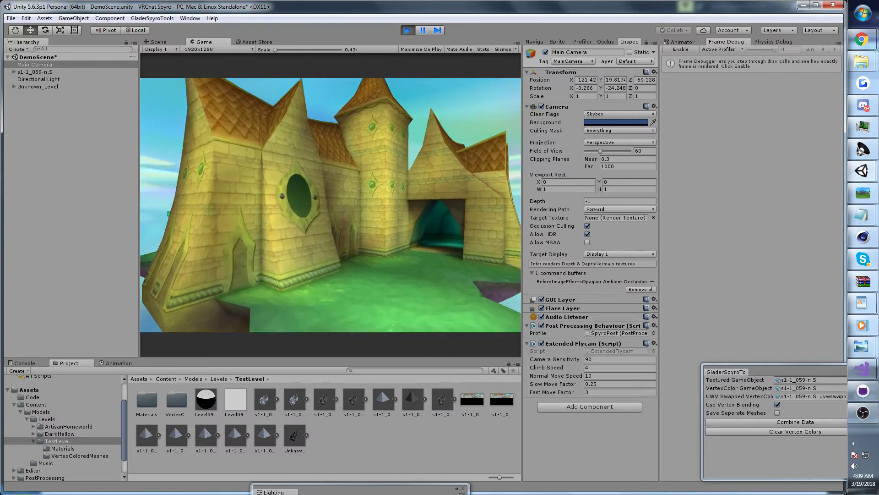
{"action": "key", "text": "w"}
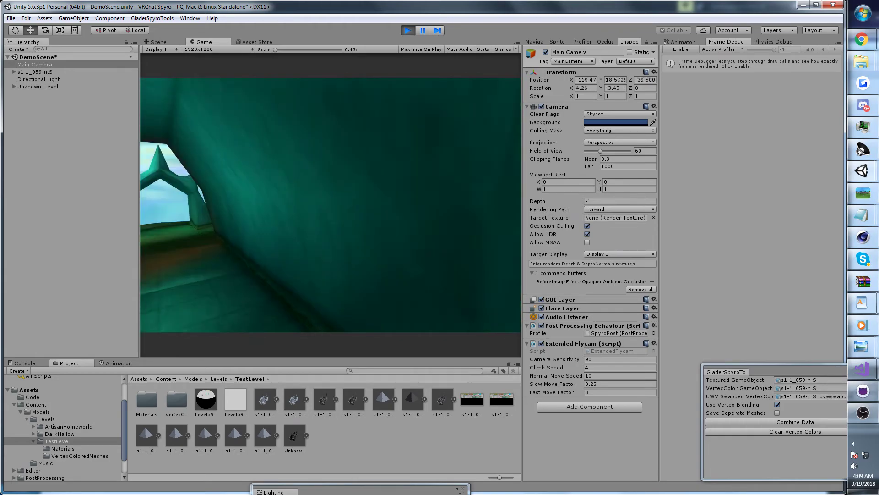
{"action": "key", "text": "w"}
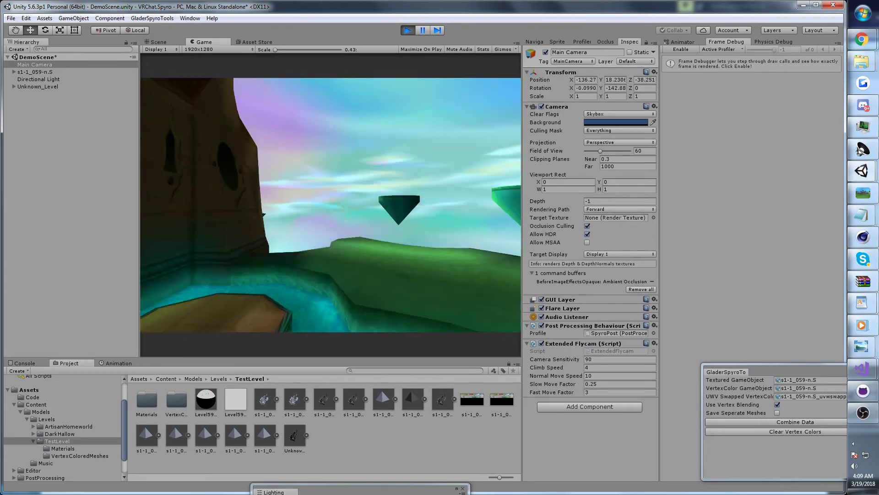
{"action": "key", "text": "w"}
{"action": "key", "text": "s"}
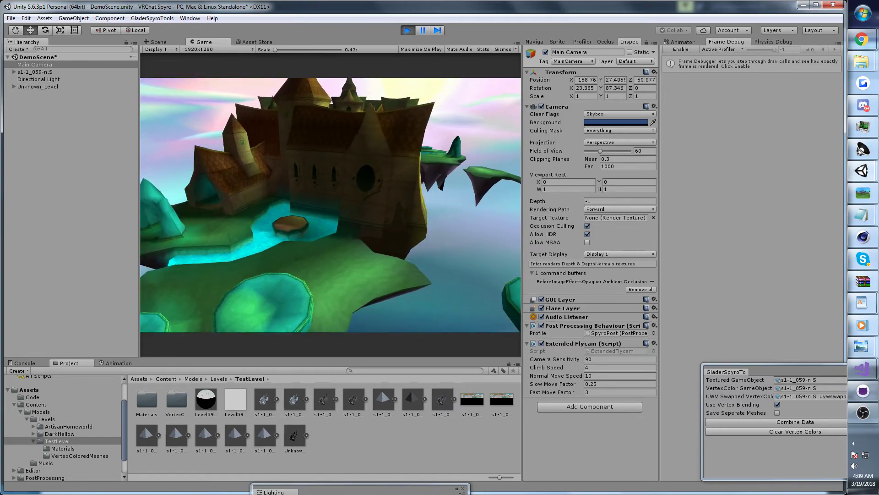
Stop the running scene, expand the s1-1_059-n.S skybox object and select its sky_1 mesh
{"action": "key", "text": "w"}
{"action": "key", "text": "alt+Tab"}
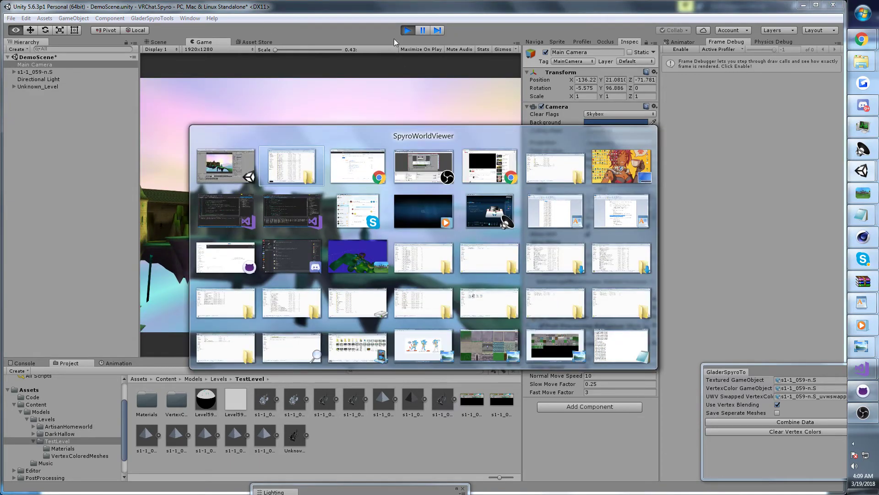
{"action": "left_click", "coordinate": [407, 30]}
{"action": "left_click", "coordinate": [8, 73]}
{"action": "left_click", "coordinate": [14, 72]}
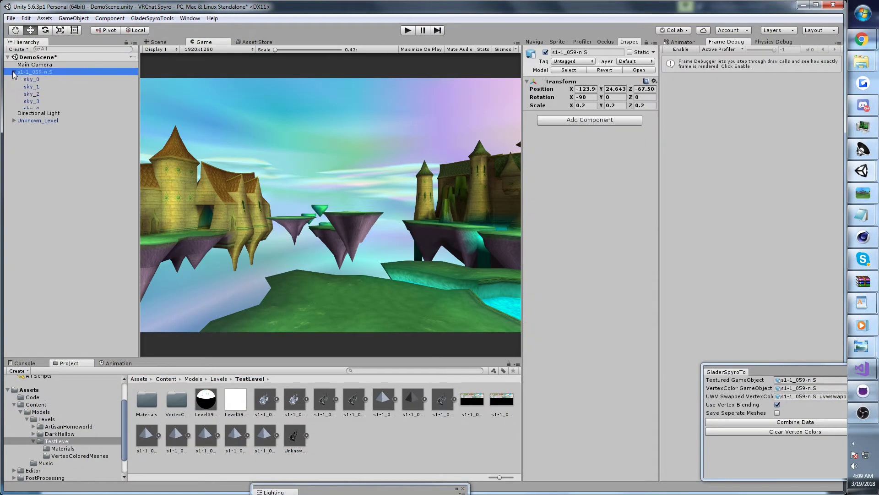
{"action": "left_click", "coordinate": [38, 86]}
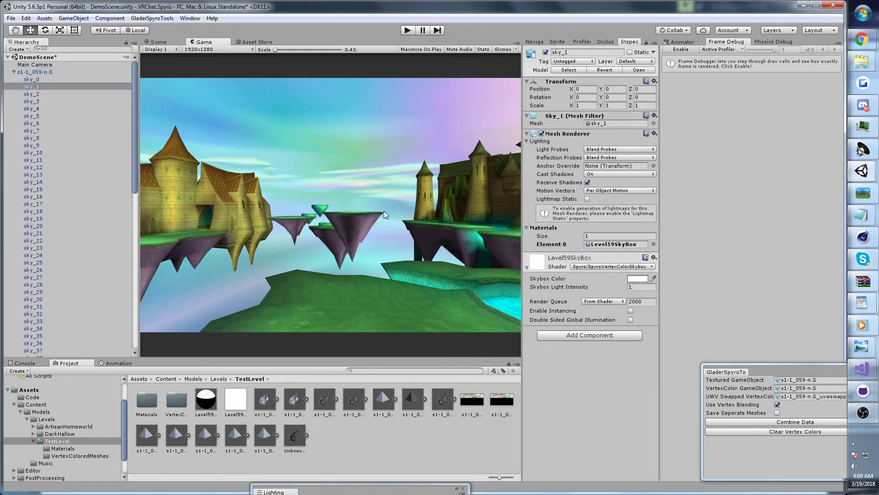
Try out different Skybox Color values on the Level59SkyBox material
{"action": "left_click", "coordinate": [637, 278]}
{"action": "left_click_drag", "start_coordinate": [463, 309], "coordinate": [379, 289]}
{"action": "left_click", "coordinate": [495, 346]}
{"action": "left_click", "coordinate": [454, 325]}
{"action": "left_click", "coordinate": [514, 271]}
Try adjusting the skybox light intensity, leave it at 1, and set the material's render queue to Transparent
{"action": "mouse_move", "coordinate": [556, 289]}
{"action": "left_mouse_down"}
{"action": "mouse_move", "coordinate": [582, 289]}
{"action": "mouse_move", "coordinate": [548, 286]}
{"action": "mouse_move", "coordinate": [561, 286]}
{"action": "left_mouse_up"}
{"action": "left_click", "coordinate": [649, 287]}
{"action": "key", "text": "BackSpace"}
{"action": "key", "text": "BackSpace"}
{"action": "key", "text": "BackSpace"}
{"action": "left_click", "coordinate": [604, 301]}
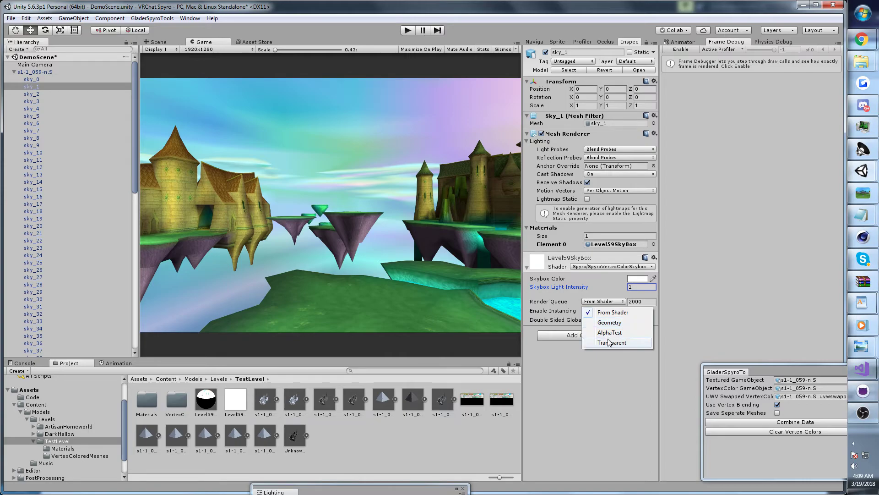
{"action": "left_click", "coordinate": [609, 343]}
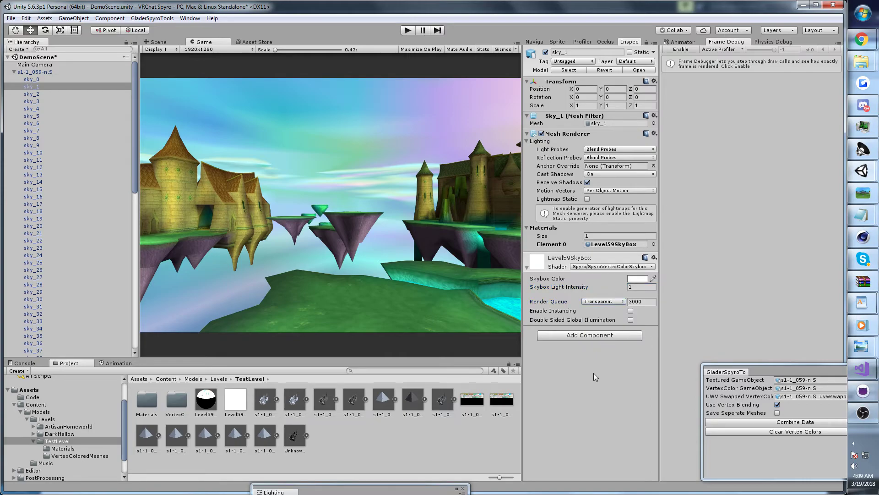
Switch to the Scene view, fly close to the level geometry and set the draw mode to Baked Lightmap
{"action": "left_click", "coordinate": [156, 41]}
{"action": "right_click_drag", "start_coordinate": [330, 204], "coordinate": [202, 88]}
{"action": "key", "text": "w"}
{"action": "key", "text": "w"}
{"action": "key", "text": "w"}
{"action": "key", "text": "w"}
{"action": "left_click_drag", "start_coordinate": [201, 88], "coordinate": [193, 64], "text": "alt"}
{"action": "left_click", "coordinate": [168, 49]}
{"action": "left_click", "coordinate": [183, 256]}
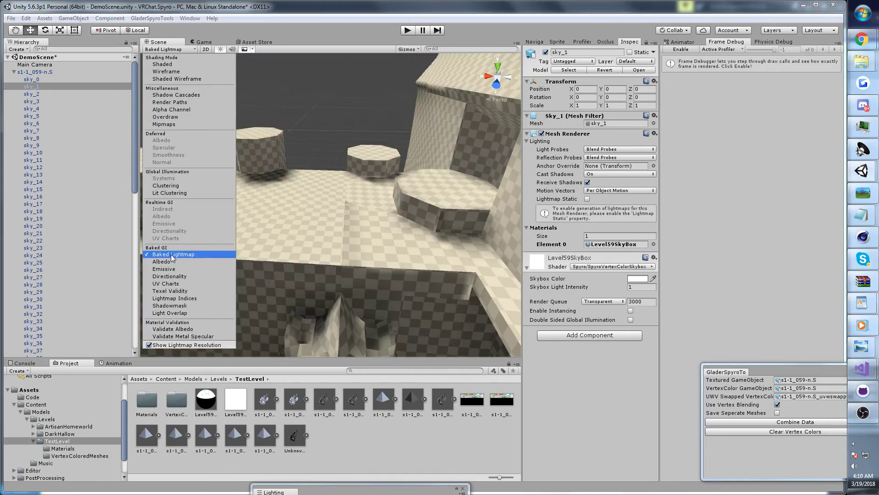
Move around the level's buildings and floating island to examine the baked lightmap and its checker resolution
{"action": "left_click_drag", "start_coordinate": [380, 207], "coordinate": [379, 252], "text": "alt"}
{"action": "right_click_drag", "start_coordinate": [379, 251], "coordinate": [624, 196]}
{"action": "left_click_drag", "start_coordinate": [624, 195], "coordinate": [390, 163], "text": "alt"}
{"action": "key", "text": "w"}
{"action": "right_click_drag", "start_coordinate": [390, 164], "coordinate": [309, 241]}
{"action": "key", "text": "s"}
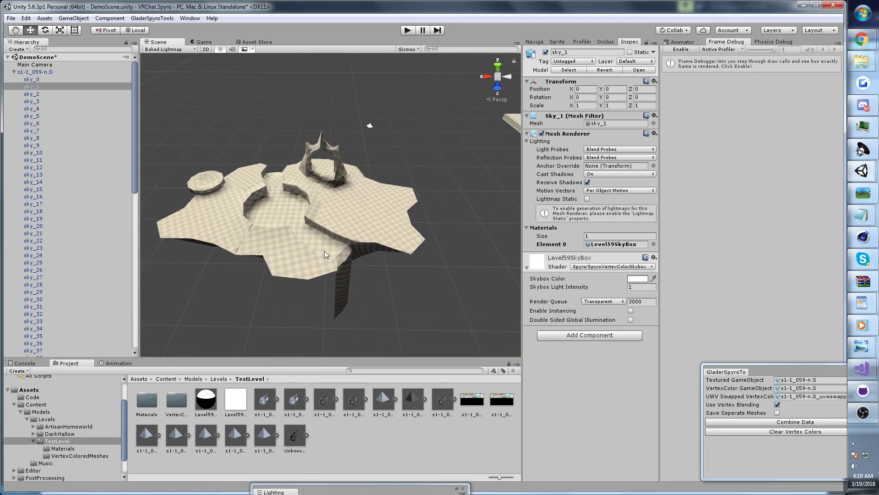